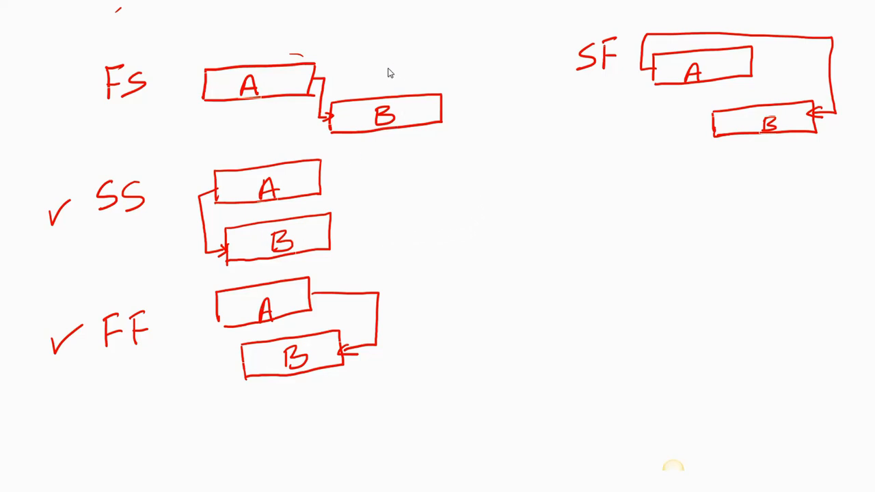
# - Tick the FS, SS, FF and SF dependency sketches on the whiteboard with the red pen
pyautogui.moveTo(383, 60); pyautogui.dragTo(423, 39)
pyautogui.moveTo(356, 217); pyautogui.dragTo(404, 188)
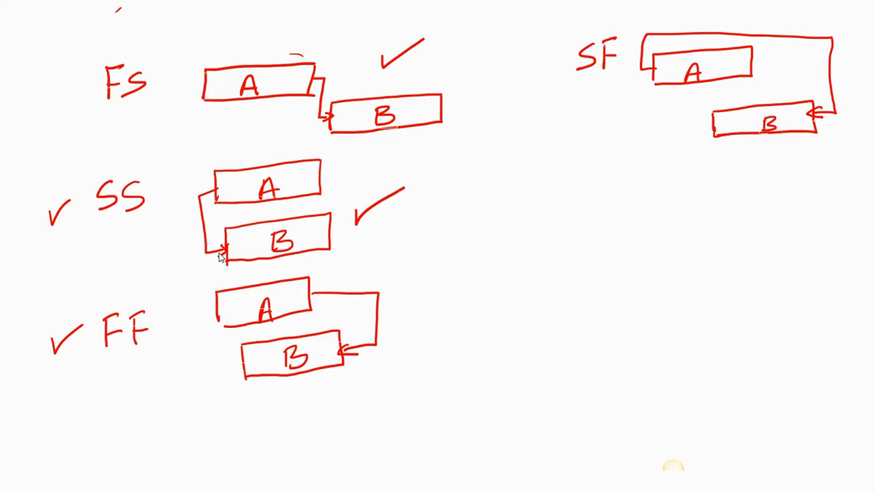
pyautogui.moveTo(414, 319); pyautogui.dragTo(446, 299)
pyautogui.moveTo(591, 126); pyautogui.dragTo(649, 103)
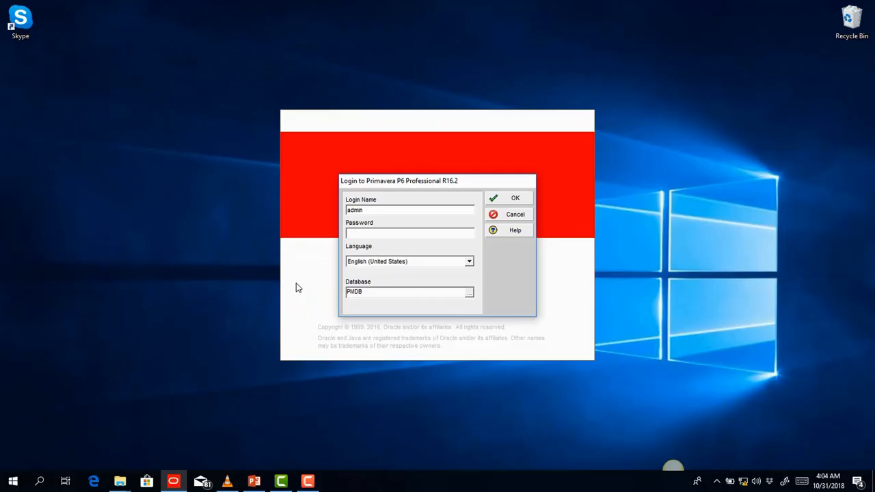
# - Log in with the user credentials and acknowledge the startup warning to reach the MFE activities
pyautogui.write('admin')
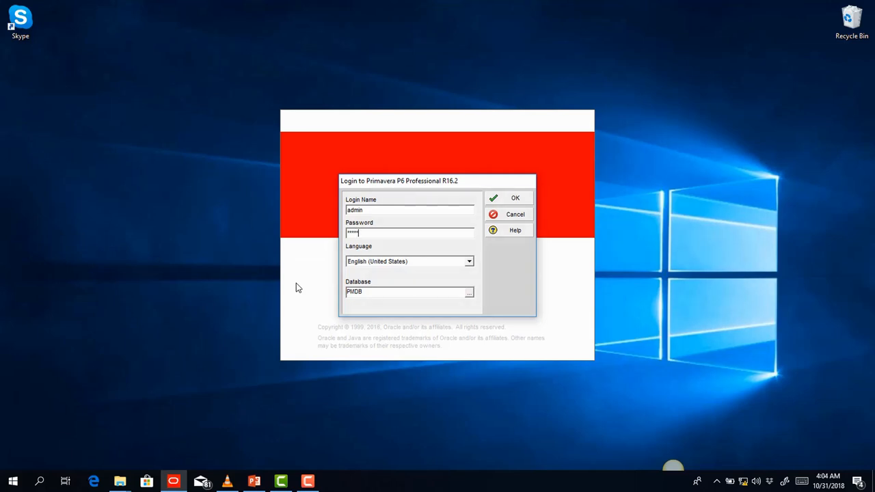
pyautogui.press('Return')
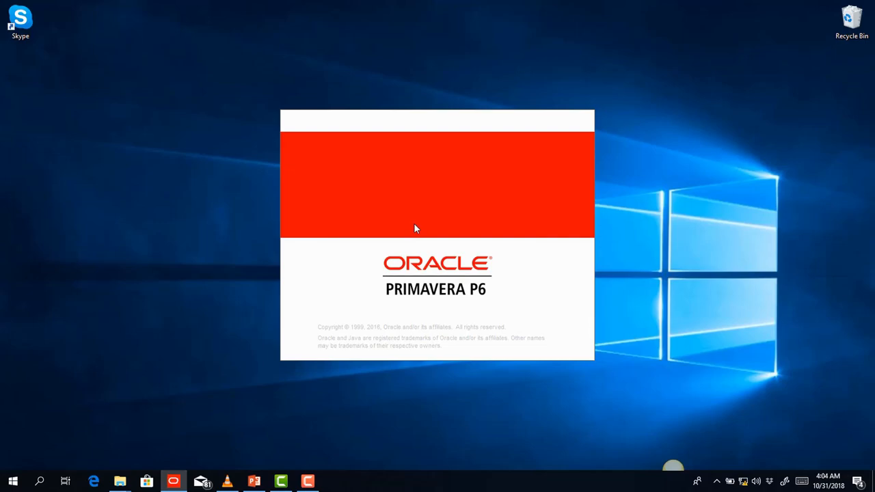
pyautogui.click(438, 262)
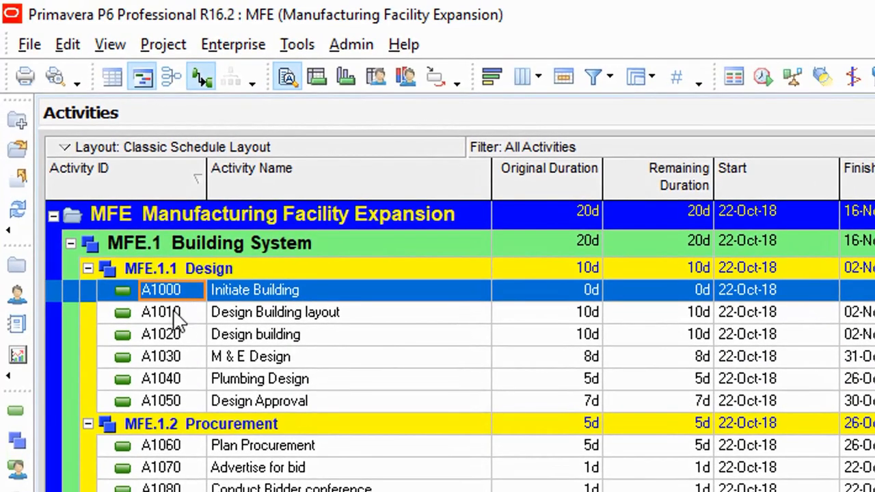
# - Select activity A1000 Initiate Building in the activity table
pyautogui.click(313, 314)
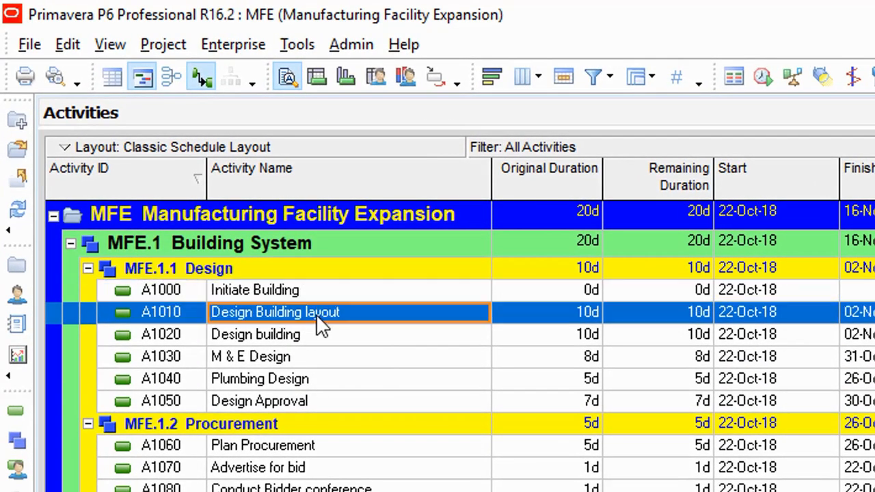
pyautogui.click(287, 287)
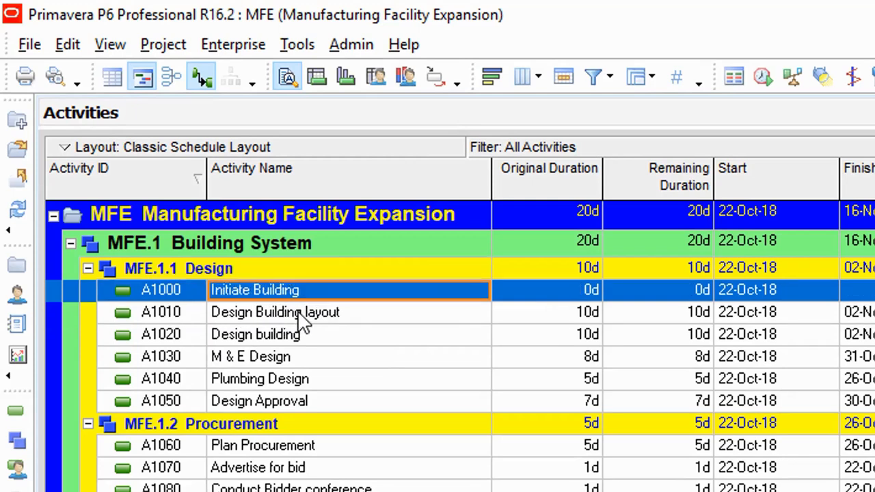
pyautogui.click(301, 322)
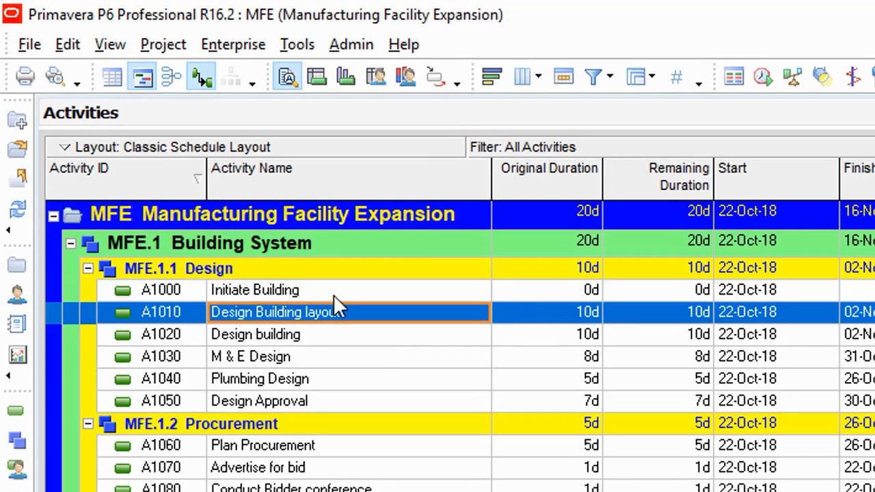
pyautogui.click(333, 296)
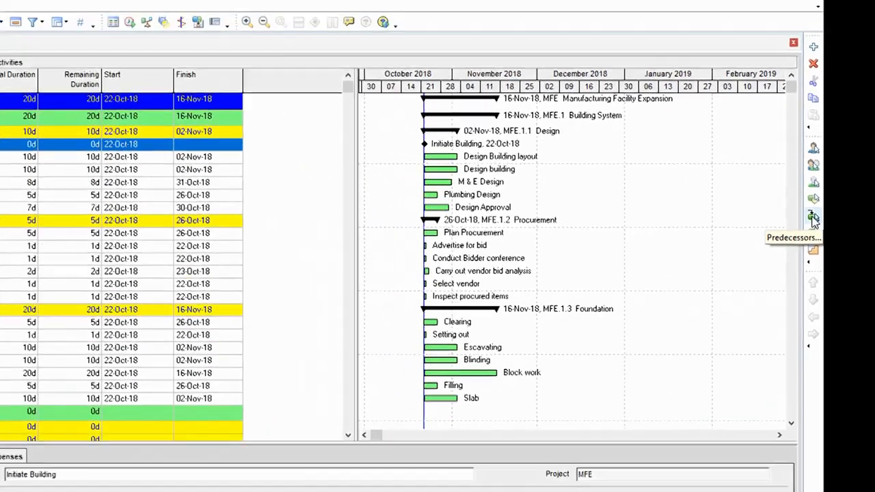
# - Open the Assign Predecessors list for A1000, reposition it, then close it
pyautogui.click(813, 216)
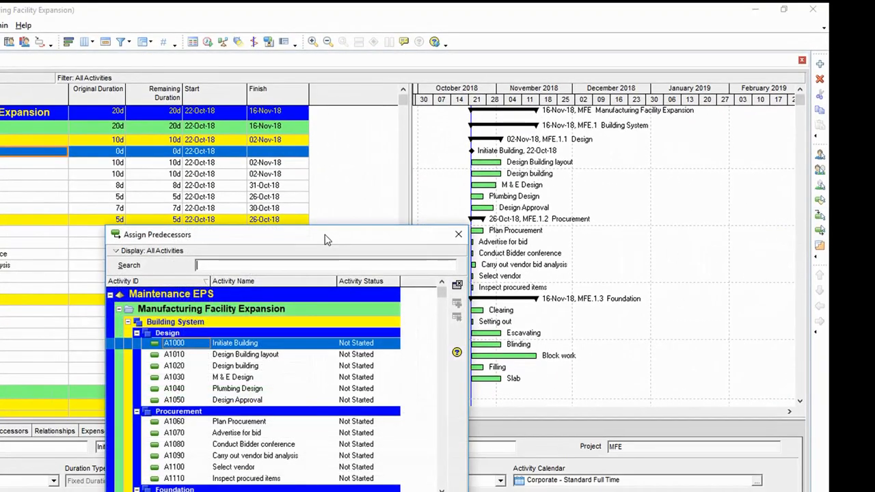
pyautogui.moveTo(311, 231); pyautogui.dragTo(324, 109)
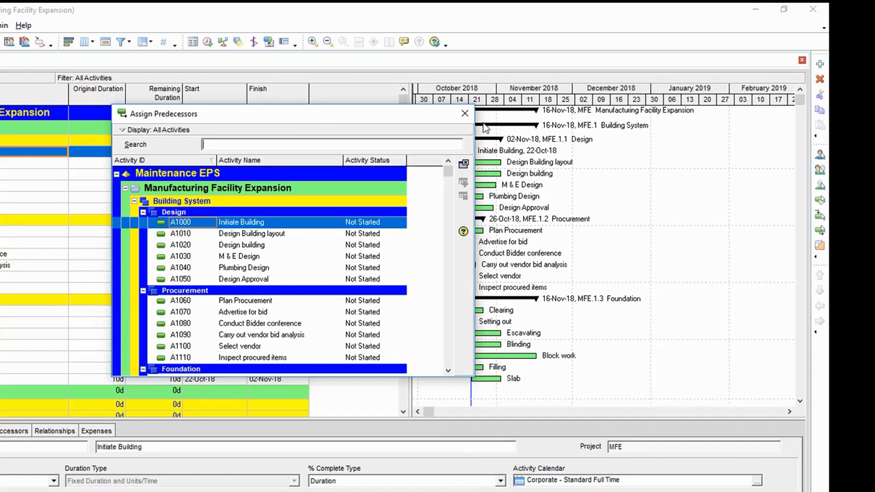
pyautogui.click(464, 165)
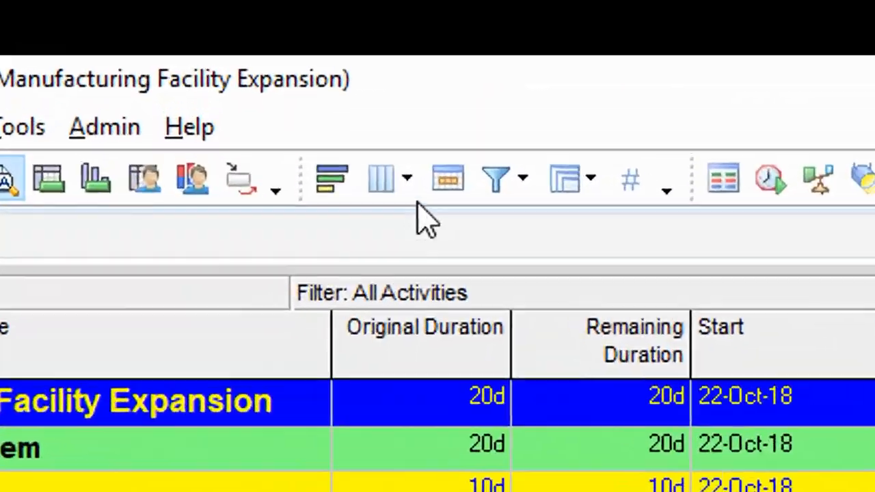
# - In the column settings, search for 'prede' and add the Predecessors column
pyautogui.click(380, 179)
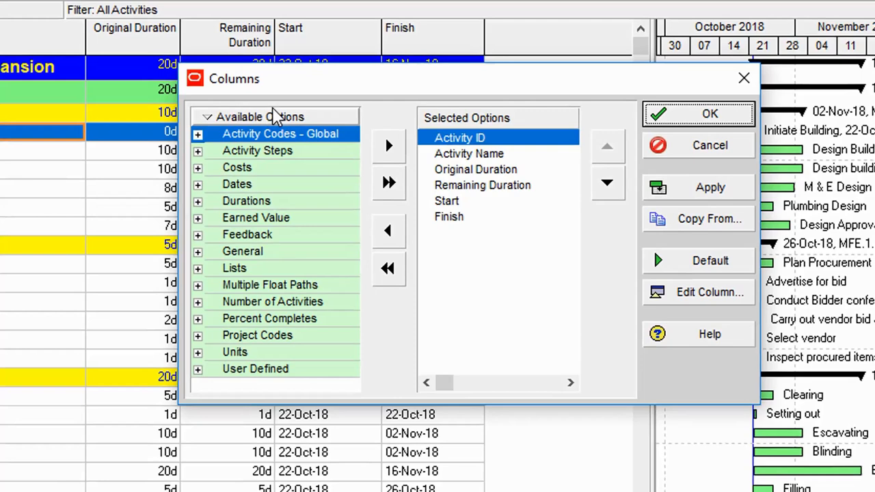
pyautogui.rightClick(204, 157)
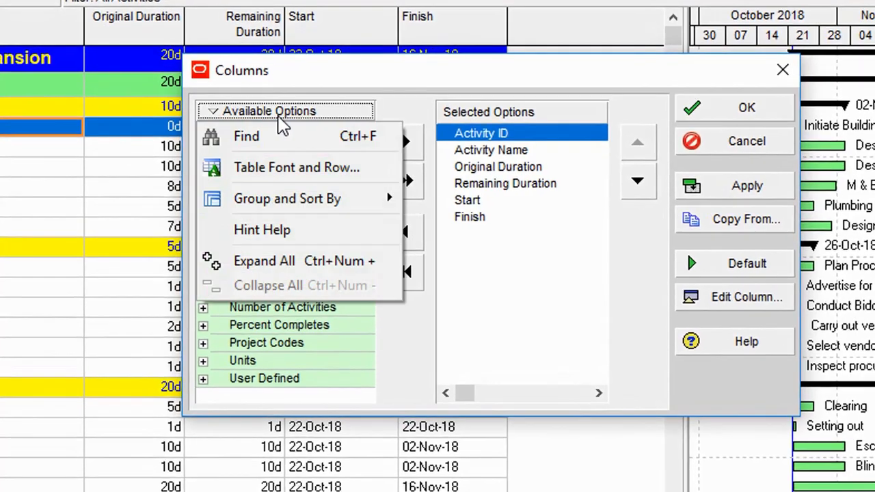
pyautogui.click(276, 141)
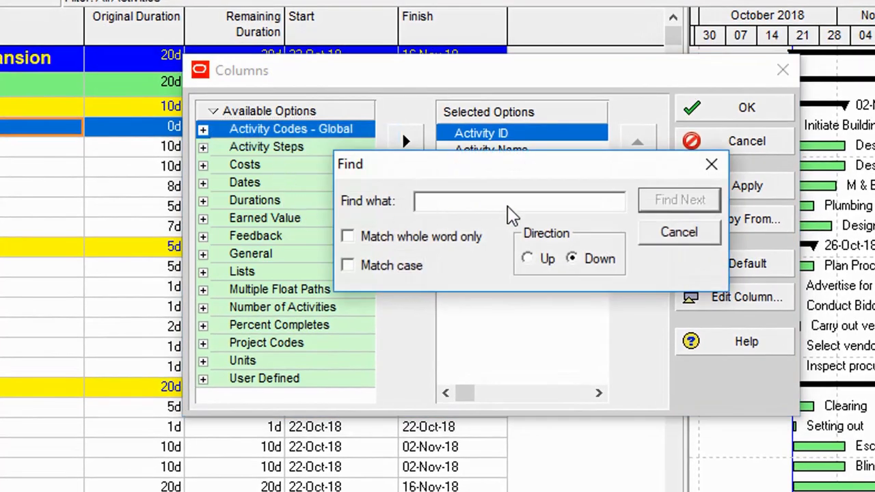
pyautogui.write('p')
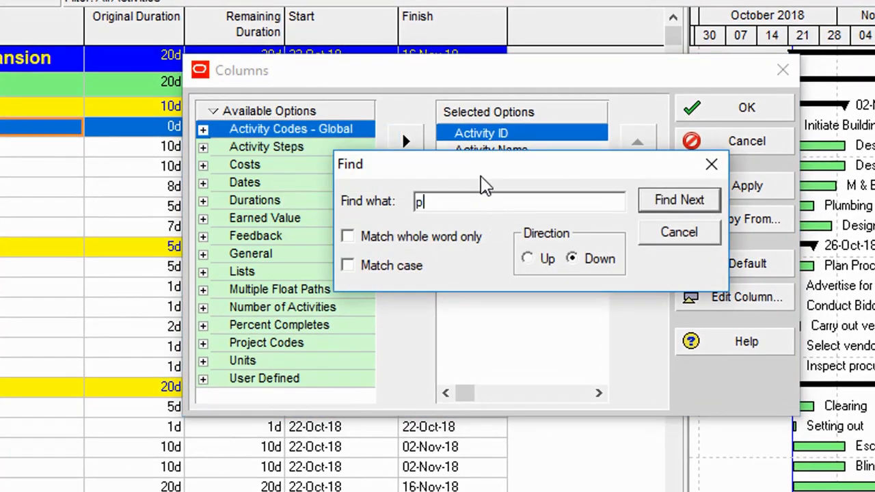
pyautogui.write('redecessor')
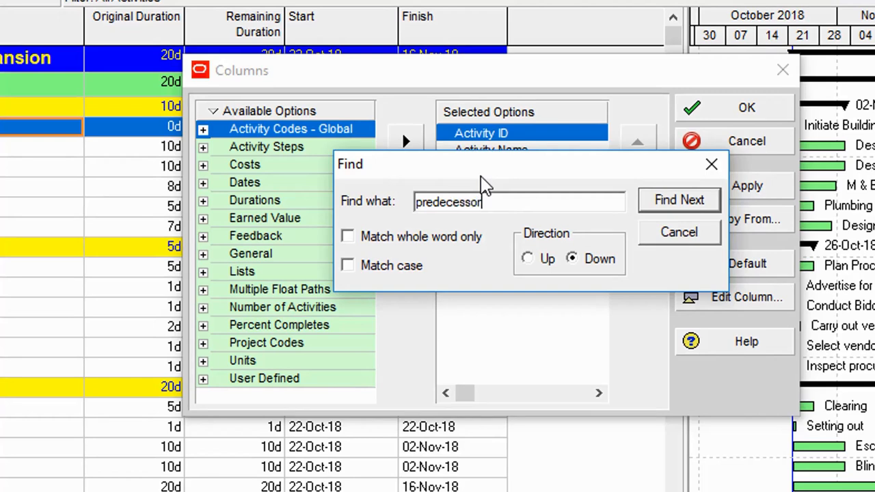
pyautogui.press('Return')
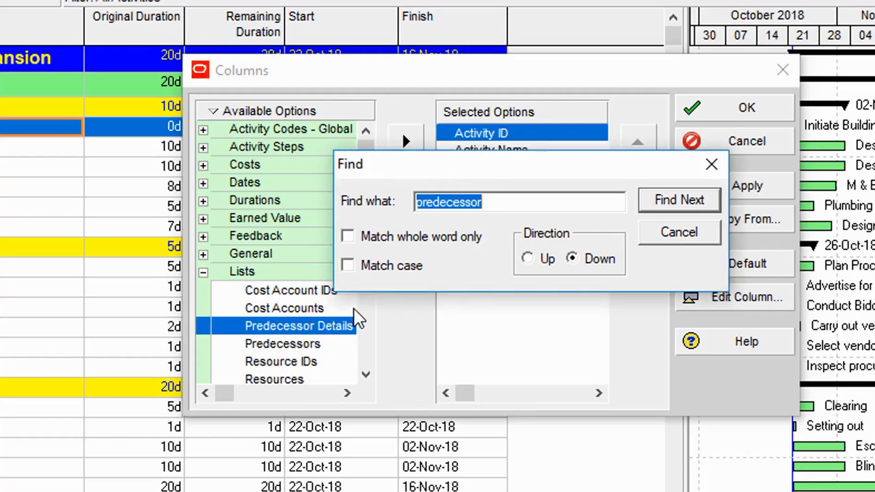
pyautogui.press('Return')
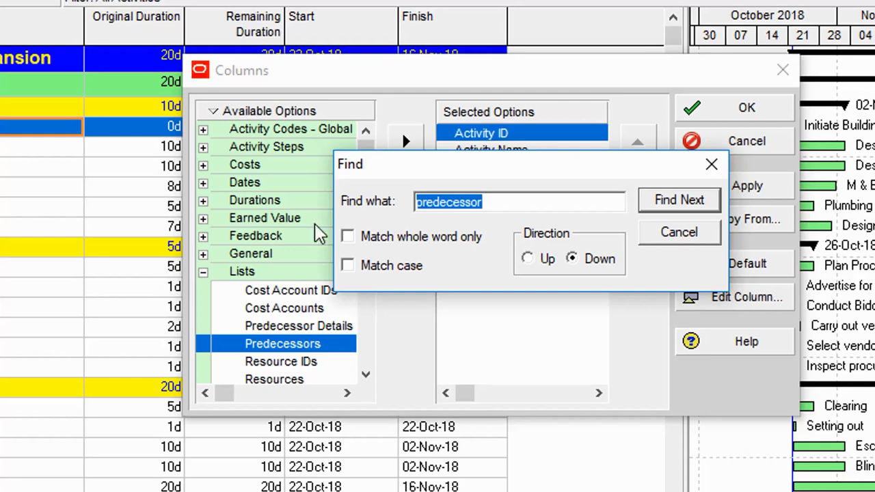
pyautogui.click(712, 164)
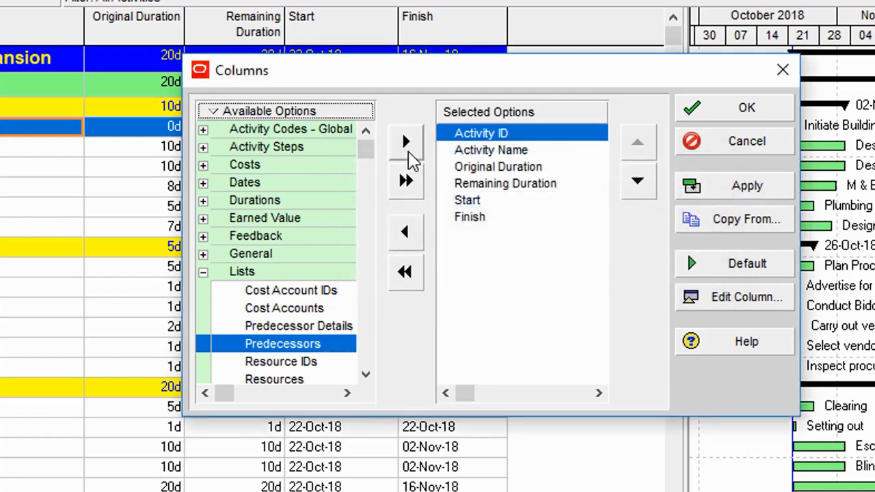
pyautogui.click(407, 143)
# - Place Predecessors directly above Start and apply the new column layout
pyautogui.moveTo(484, 77); pyautogui.dragTo(613, 171)
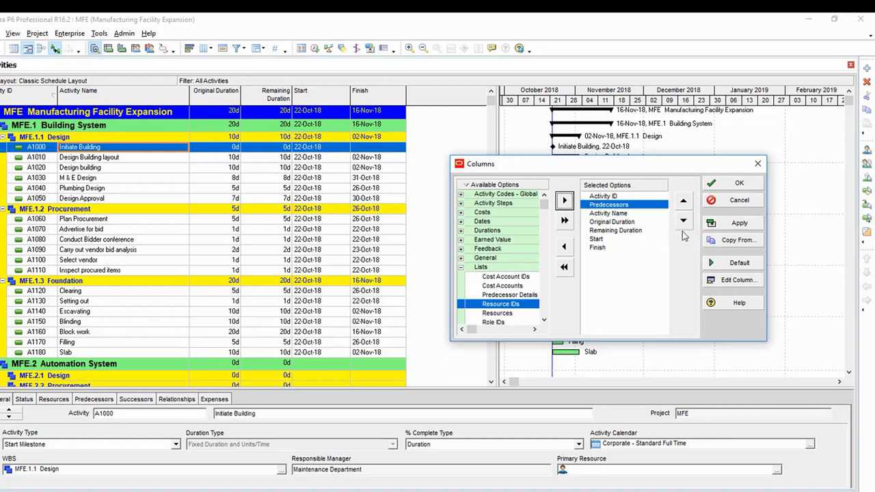
pyautogui.click(686, 225)
pyautogui.click(686, 224)
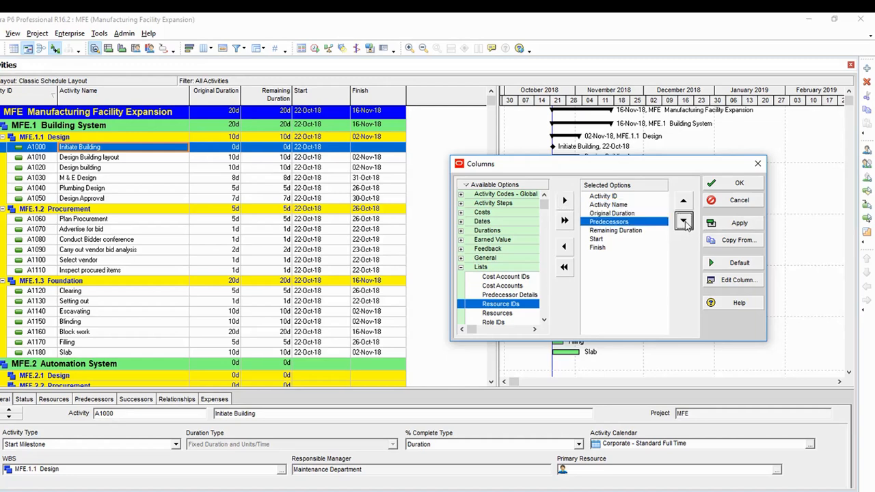
pyautogui.click(685, 225)
pyautogui.click(684, 223)
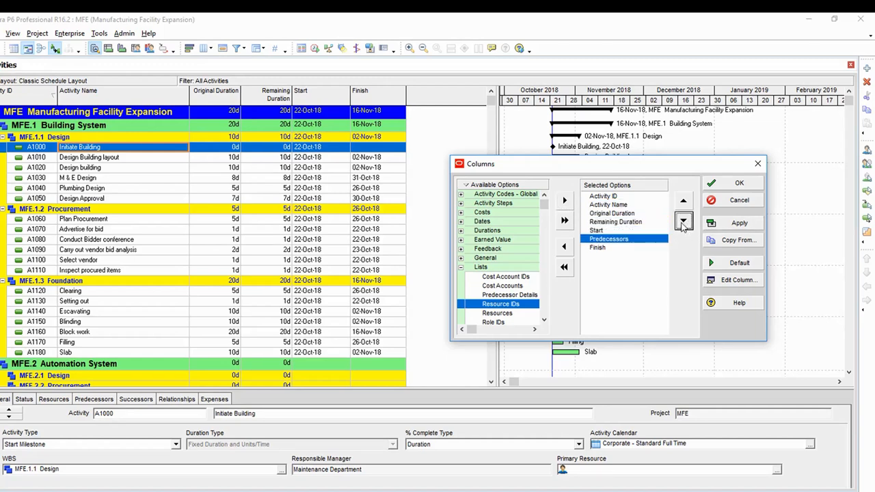
pyautogui.click(682, 200)
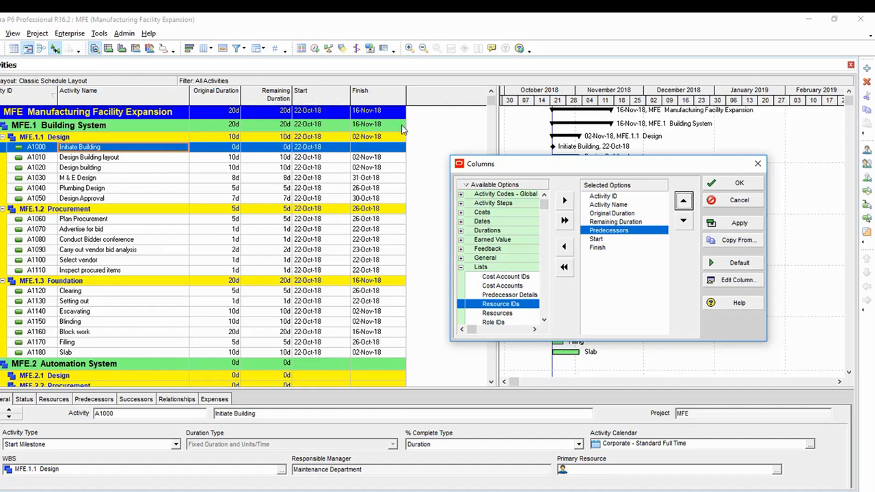
pyautogui.click(733, 226)
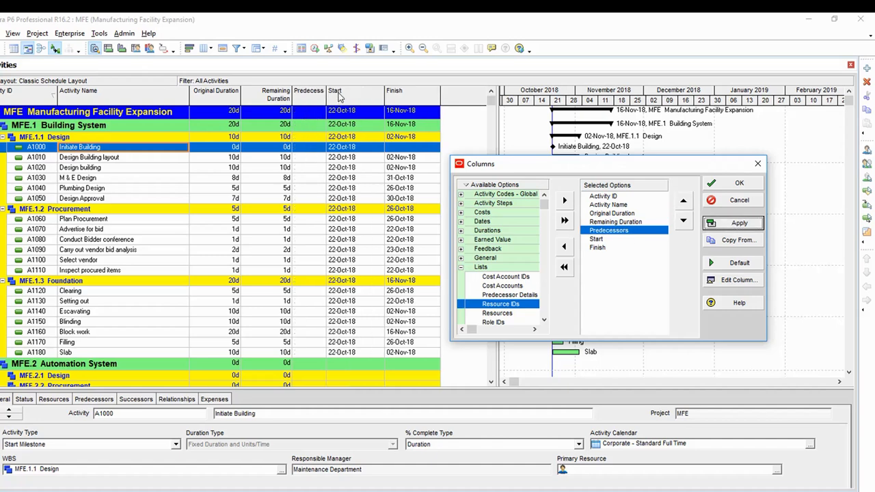
pyautogui.click(740, 186)
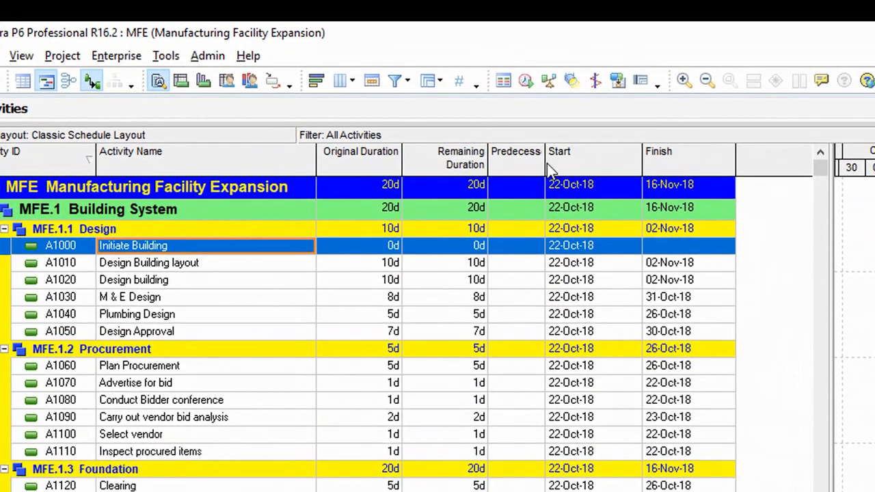
# - Widen the Predecessors column and try opening A1010's predecessor assignment from the cell and toolbar
pyautogui.moveTo(547, 164); pyautogui.dragTo(598, 174)
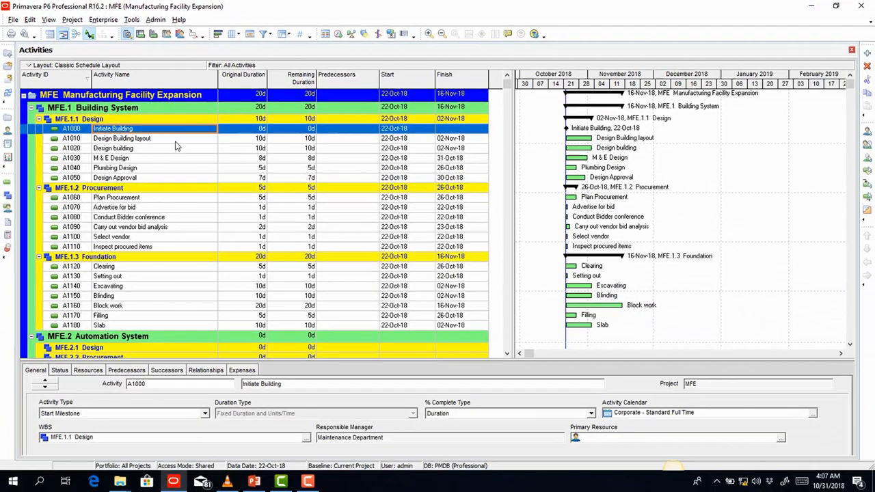
pyautogui.click(179, 139)
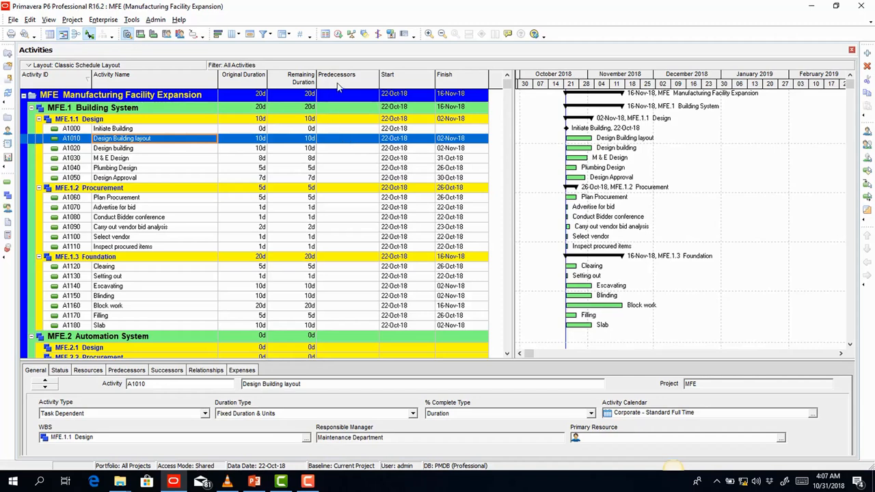
pyautogui.doubleClick(348, 144)
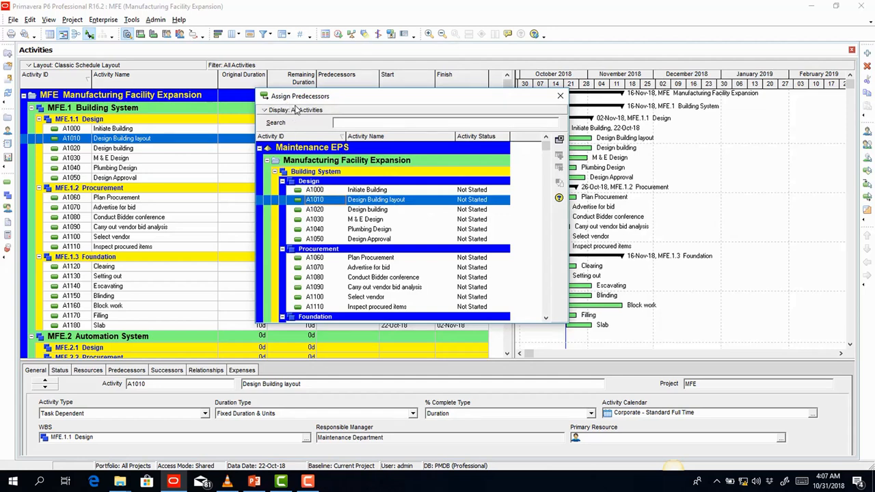
pyautogui.click(560, 95)
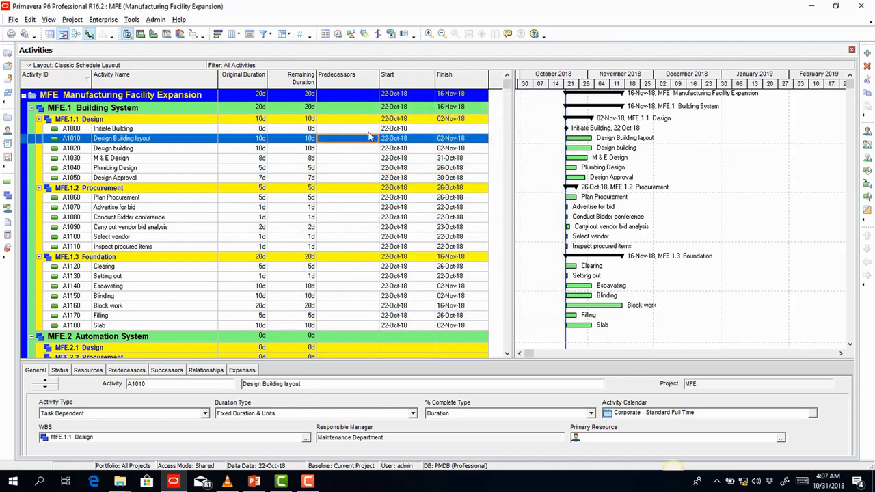
pyautogui.click(868, 188)
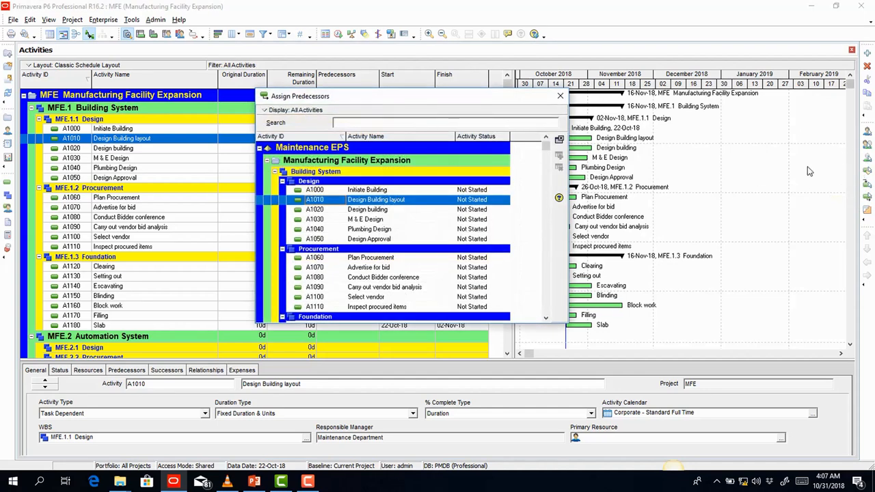
pyautogui.click(560, 96)
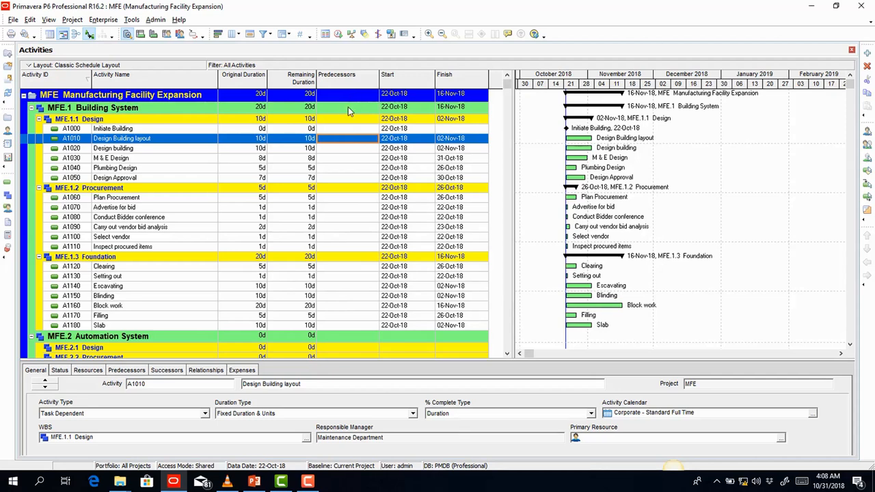
pyautogui.doubleClick(360, 143)
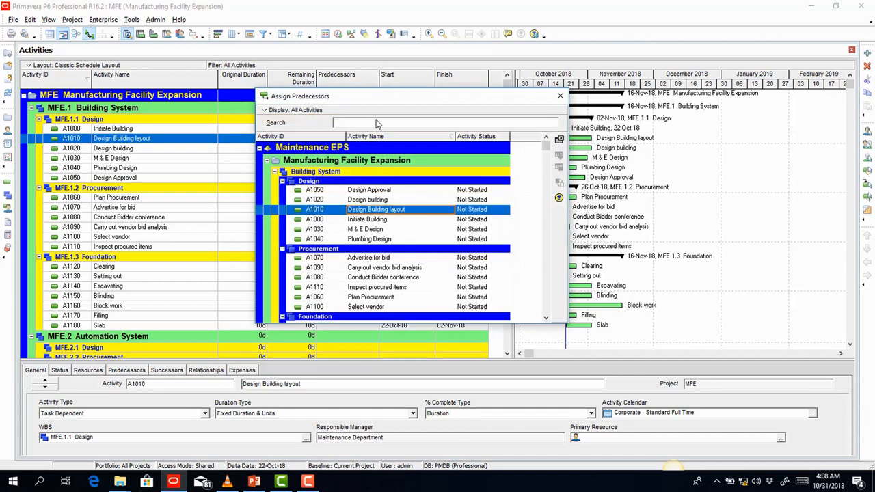
pyautogui.click(560, 99)
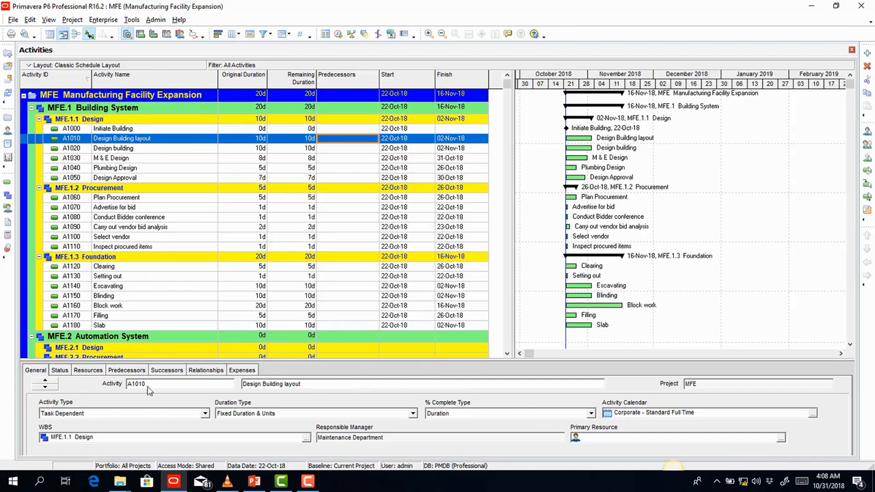
# - Show A1010's empty predecessor list on the details panel's Predecessors tab
pyautogui.click(127, 371)
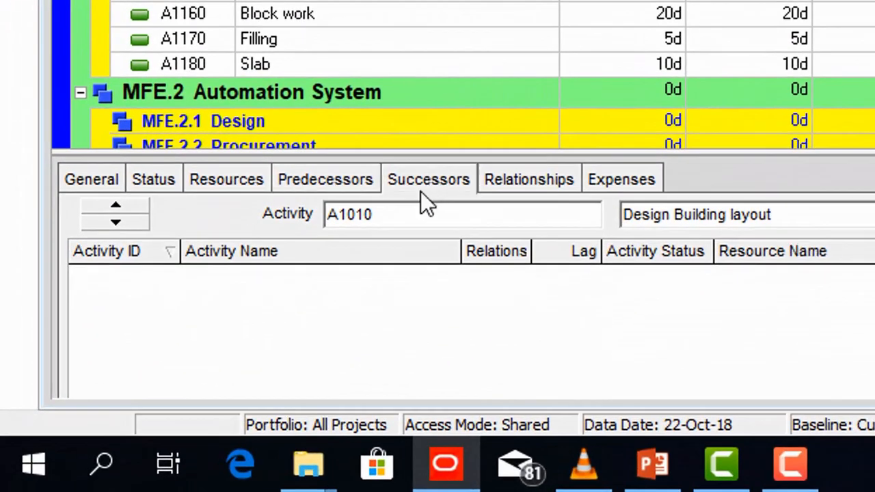
pyautogui.click(533, 184)
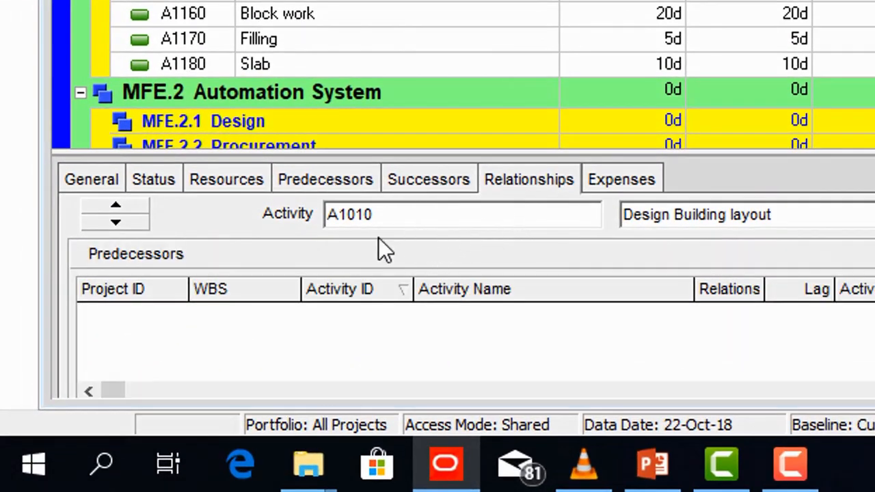
pyautogui.click(346, 183)
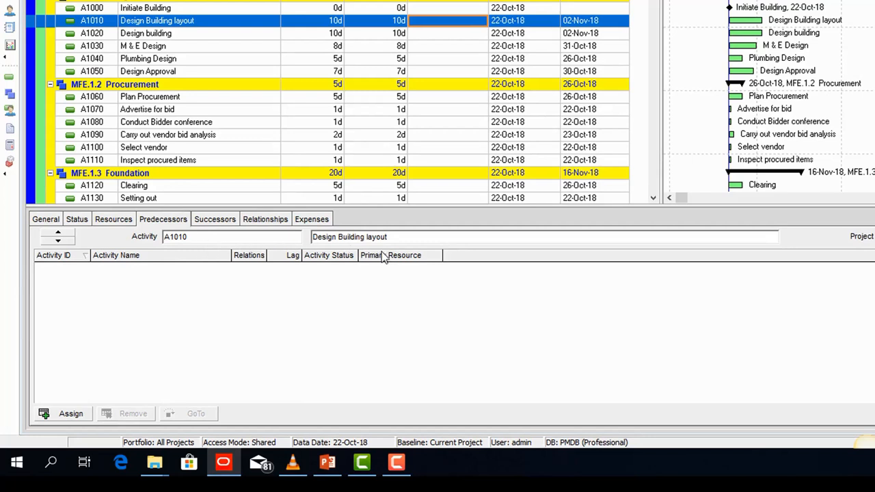
# - Customize the activity details tabs to add WPs & Docs and apply the change
pyautogui.rightClick(383, 214)
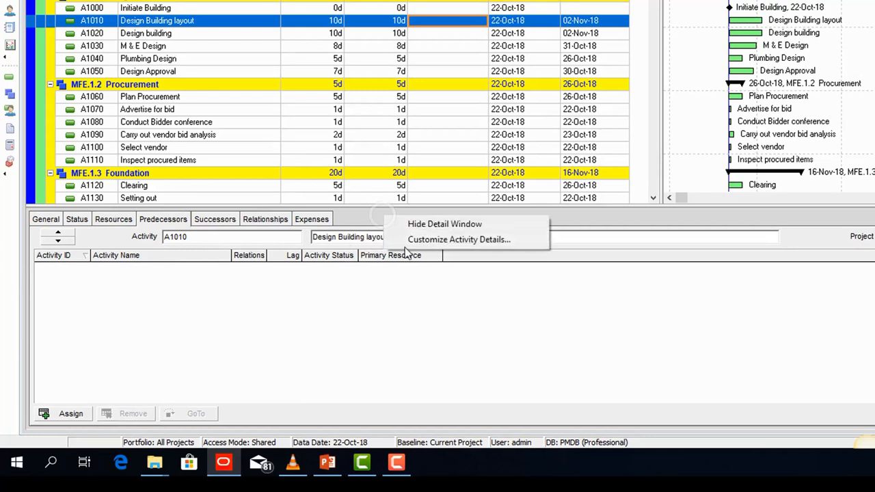
pyautogui.click(434, 240)
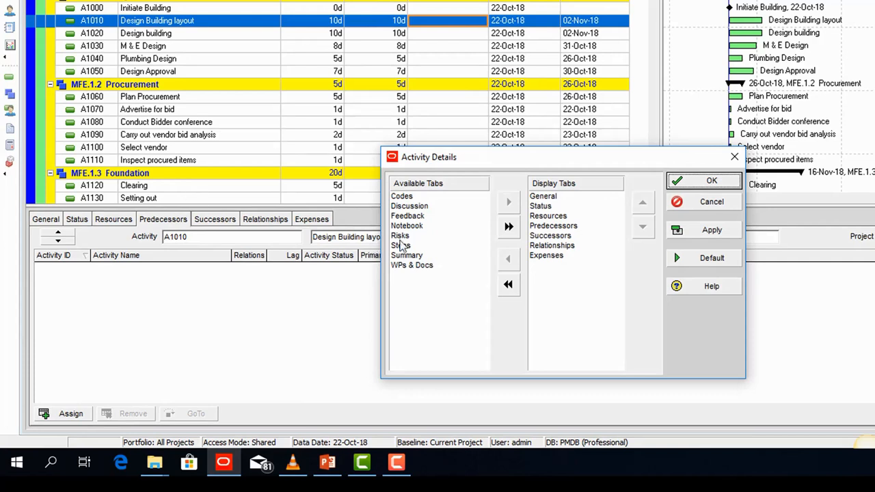
pyautogui.click(408, 216)
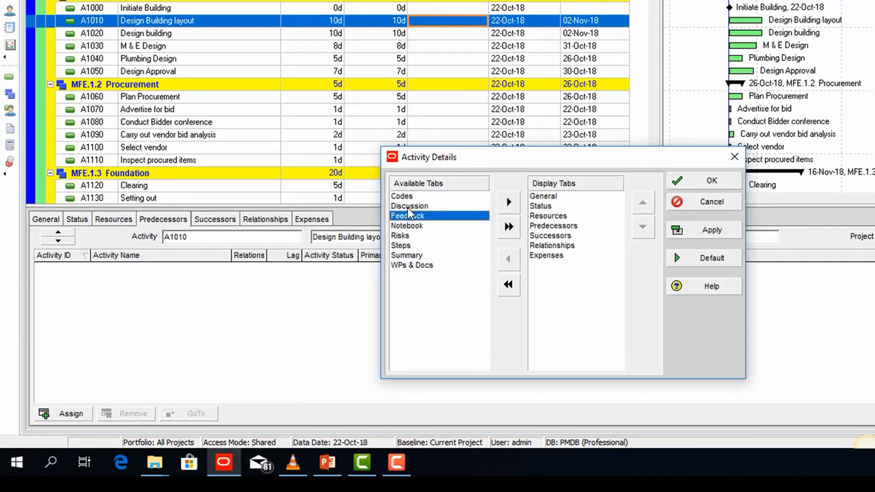
pyautogui.click(408, 207)
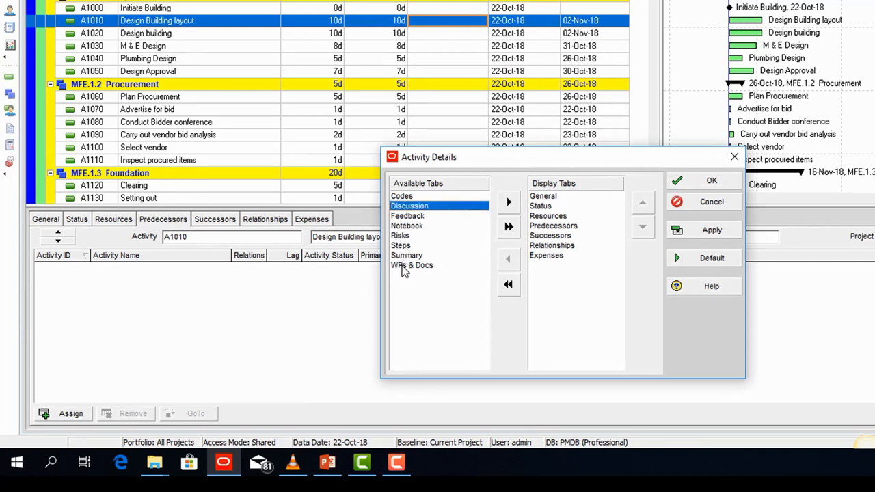
pyautogui.click(410, 266)
pyautogui.click(509, 202)
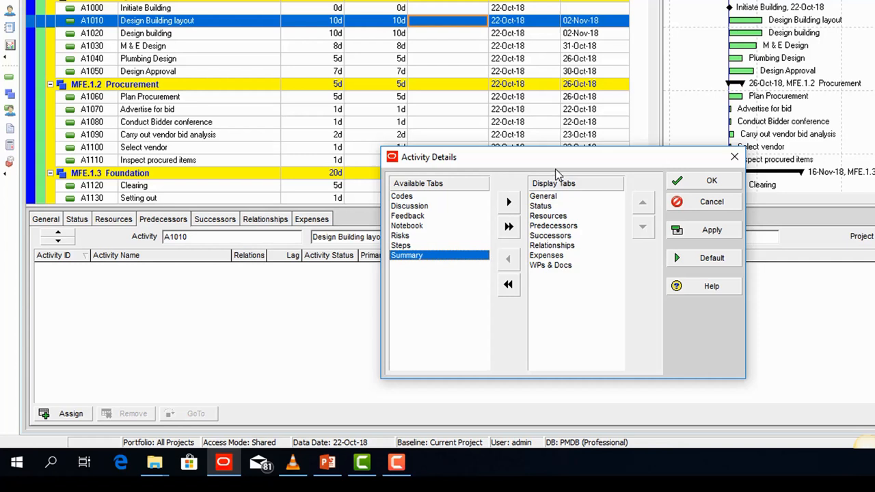
pyautogui.moveTo(605, 157); pyautogui.dragTo(659, 147)
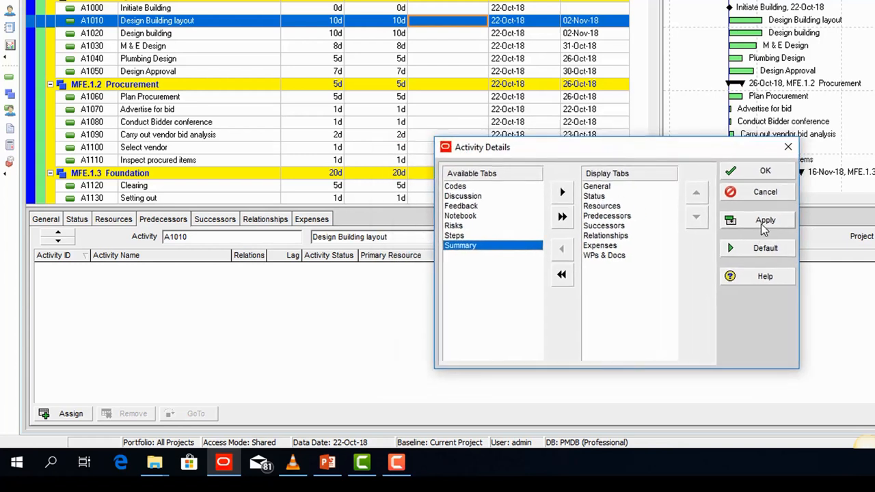
pyautogui.click(763, 226)
# - Remove and re-add the Successors tab, moving it directly after Predecessors
pyautogui.click(375, 236)
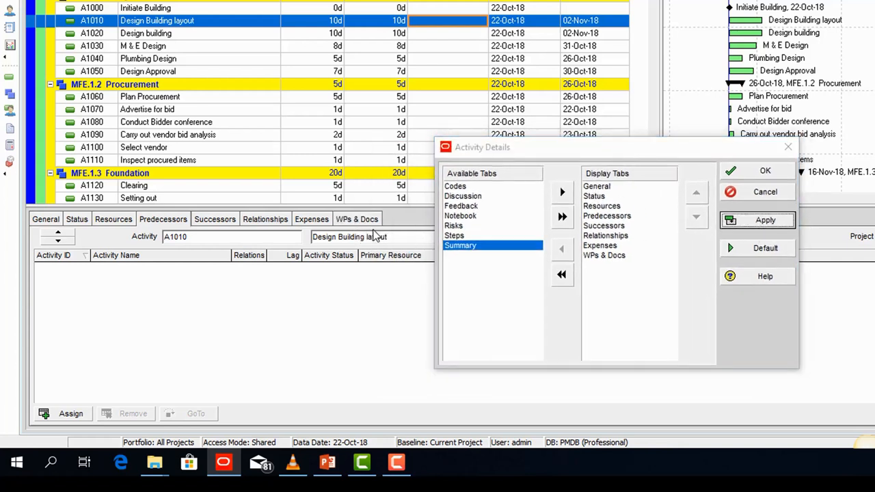
pyautogui.click(603, 225)
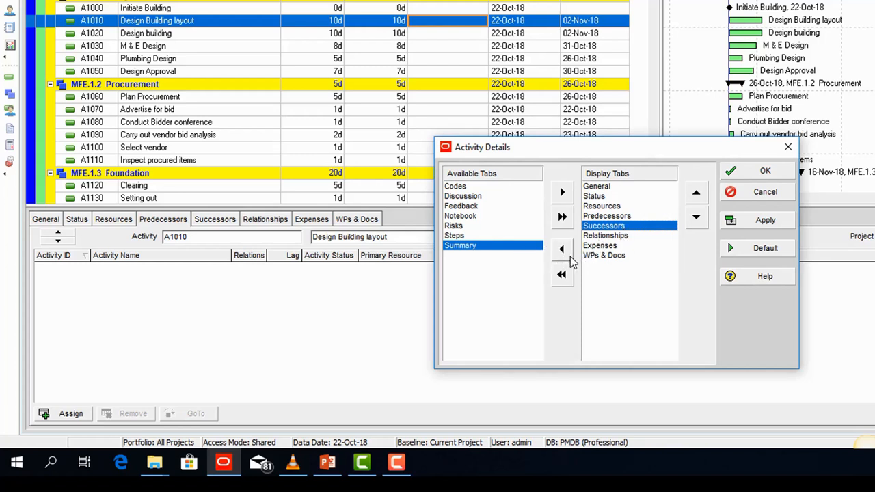
pyautogui.click(561, 249)
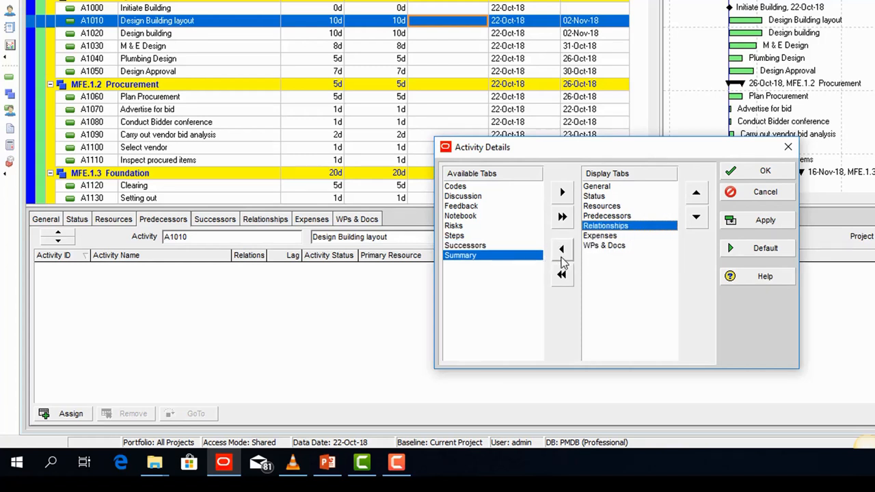
pyautogui.click(756, 221)
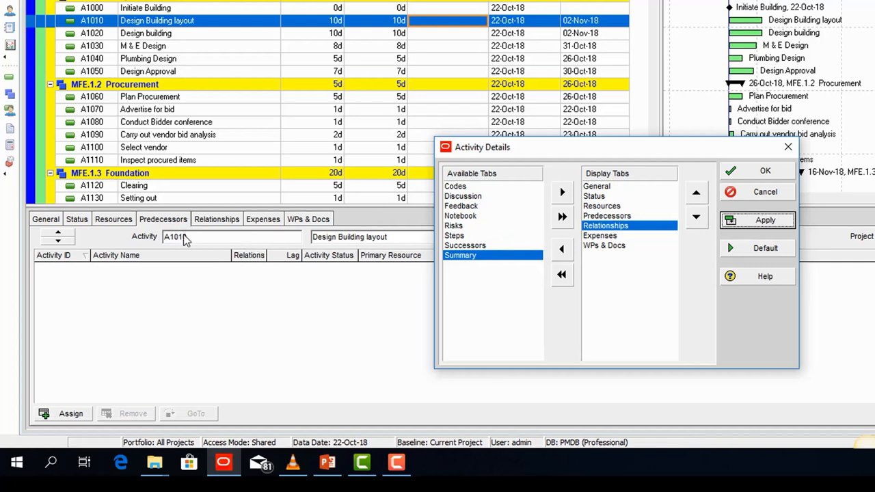
pyautogui.click(472, 246)
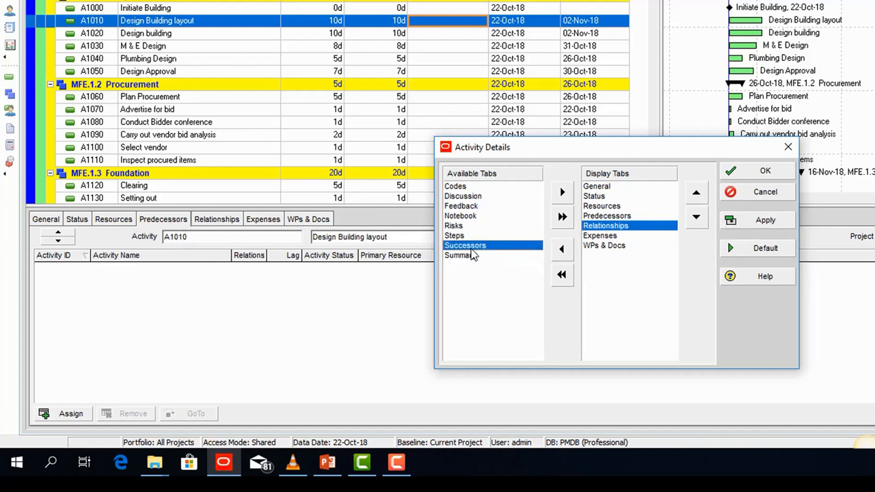
pyautogui.click(562, 192)
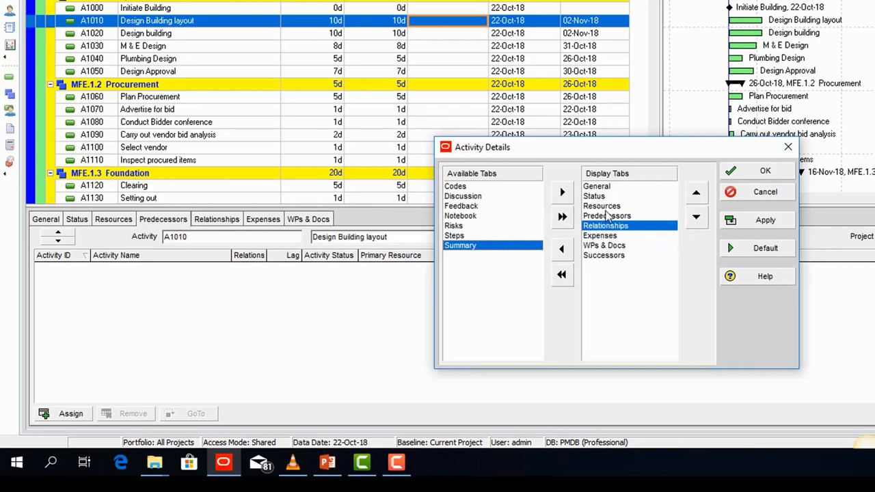
pyautogui.click(617, 255)
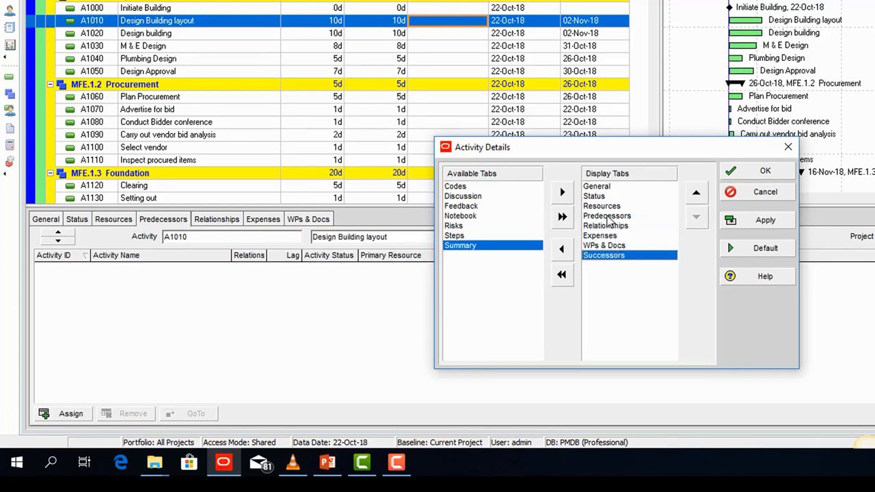
pyautogui.click(695, 194)
pyautogui.click(695, 194)
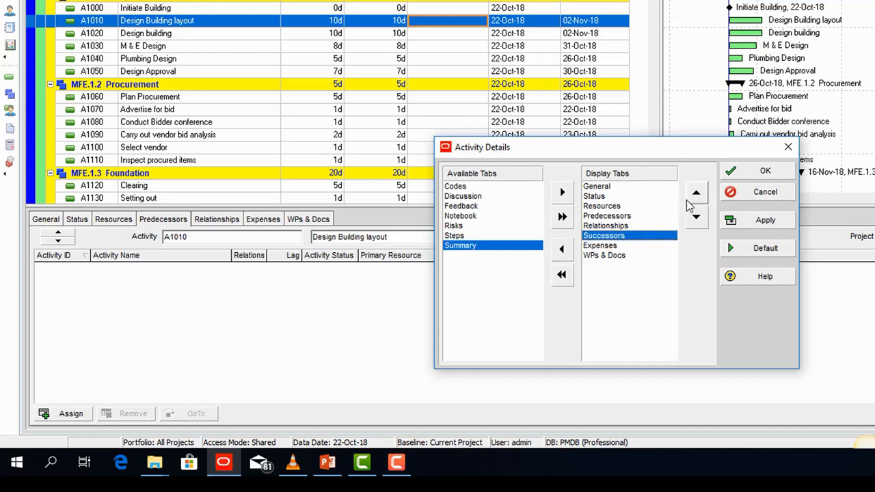
pyautogui.click(687, 198)
# - Confirm the tab layout, enlarge the details panel, and open Assign Predecessors for A1010
pyautogui.click(752, 172)
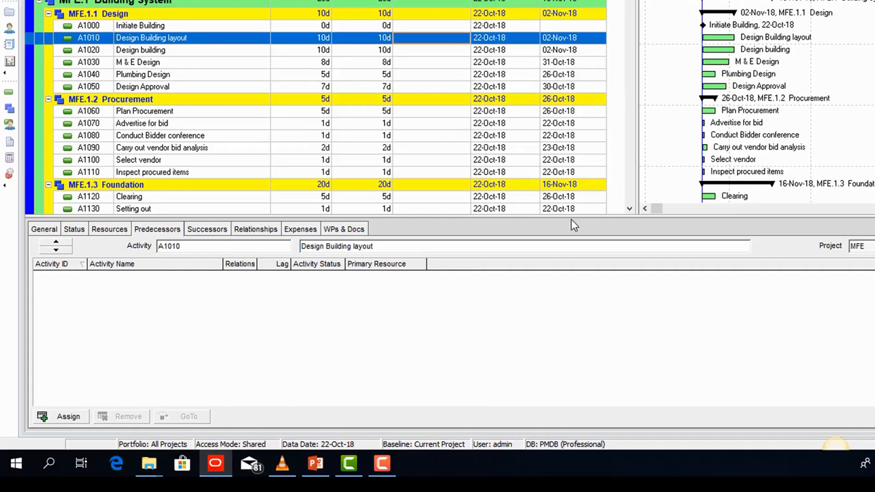
pyautogui.moveTo(574, 218); pyautogui.dragTo(574, 208)
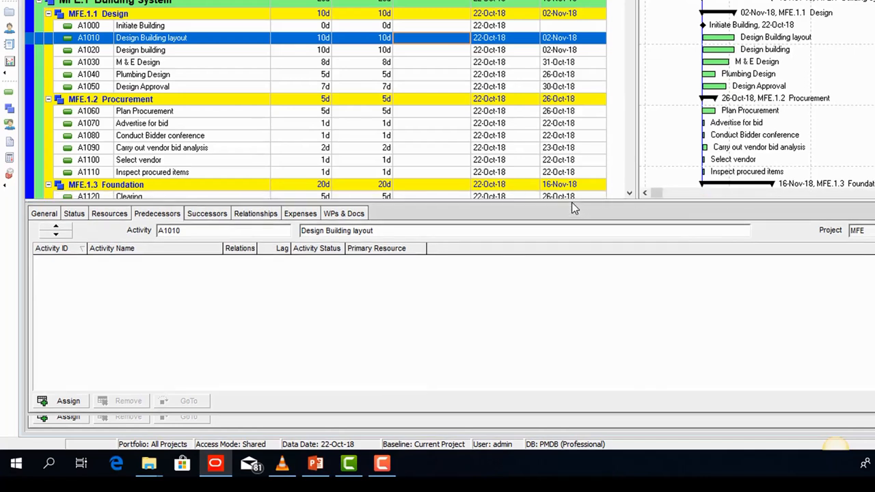
pyautogui.click(67, 417)
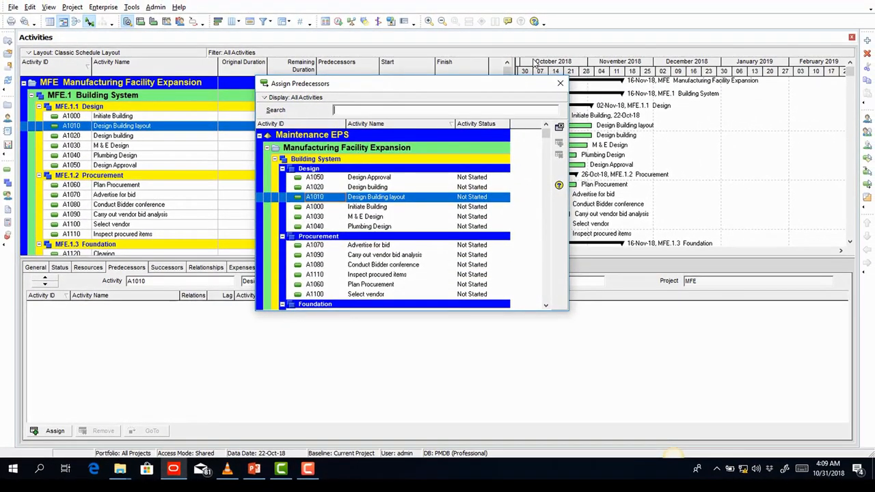
# - Switch the details panel to Relationships, showing A1010's empty predecessor and successor lists
pyautogui.click(560, 85)
pyautogui.click(208, 269)
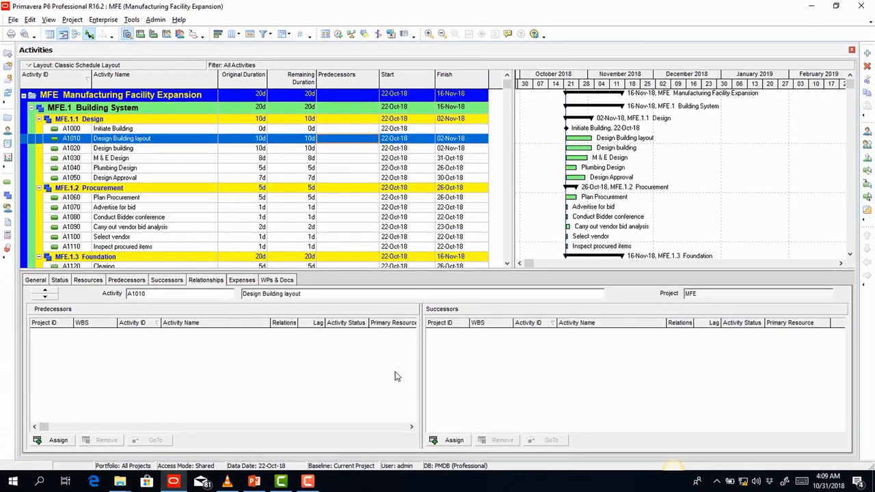
pyautogui.click(60, 441)
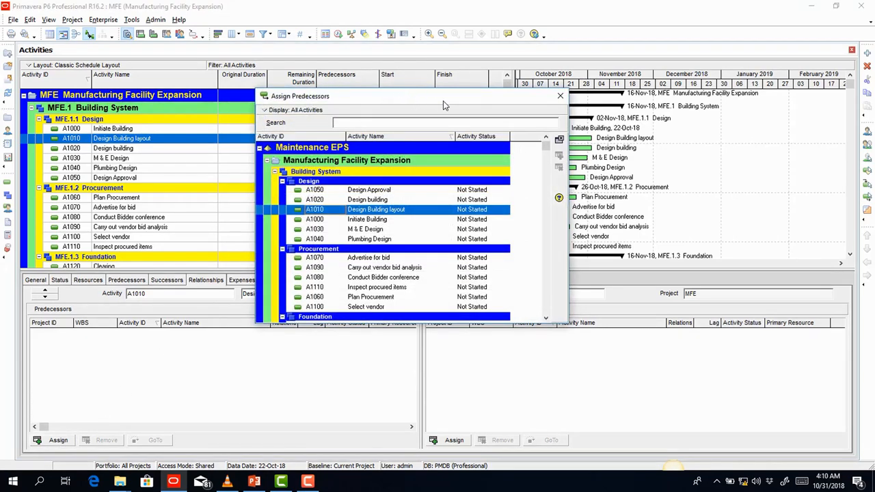
pyautogui.click(560, 98)
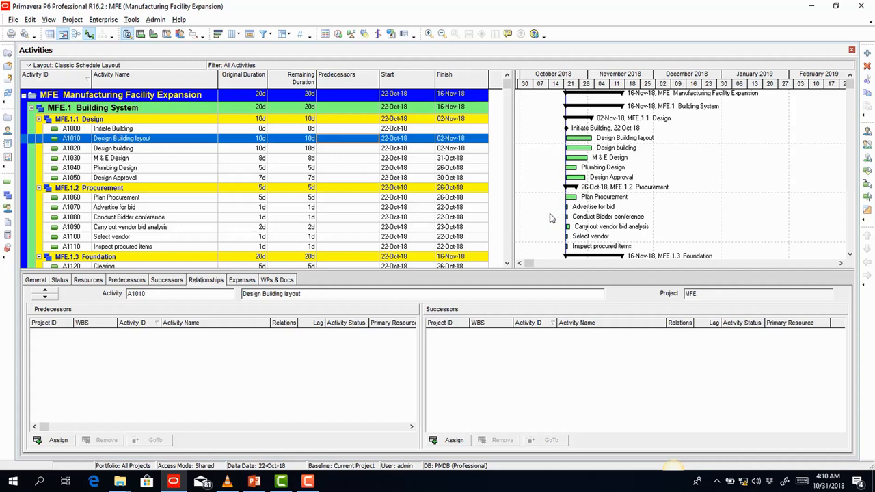
# - Open Assign Predecessors for A1010, reposition and resize the window, and highlight Design Approval
pyautogui.click(865, 194)
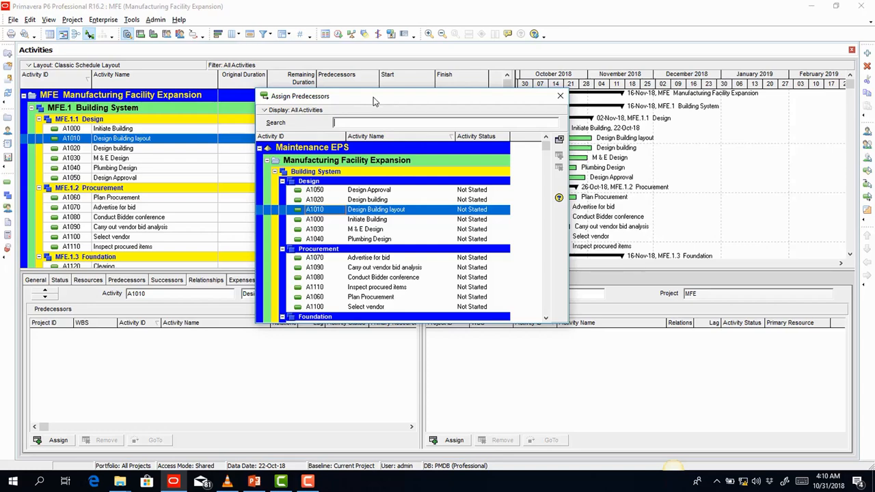
pyautogui.moveTo(374, 97); pyautogui.dragTo(637, 230)
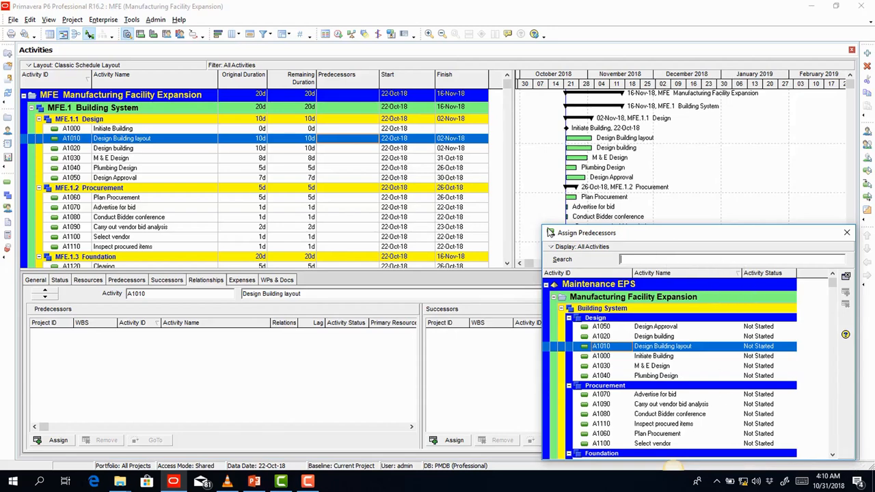
pyautogui.moveTo(545, 231); pyautogui.dragTo(540, 193)
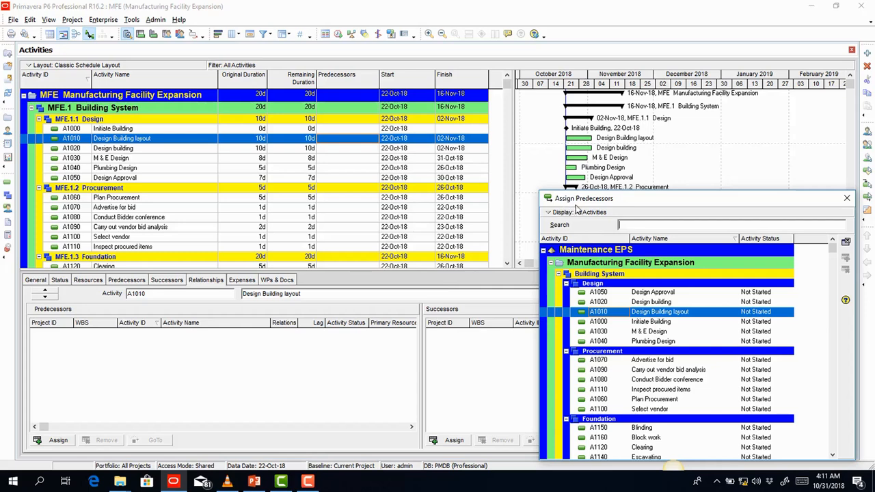
pyautogui.click(644, 295)
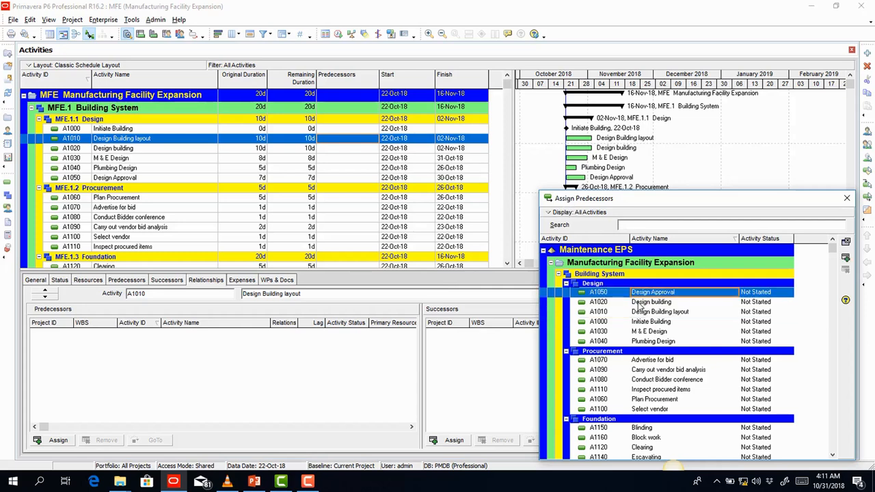
# - Reselect A1010 Design Building layout and choose A1000 Initiate Building in the candidate list
pyautogui.click(143, 136)
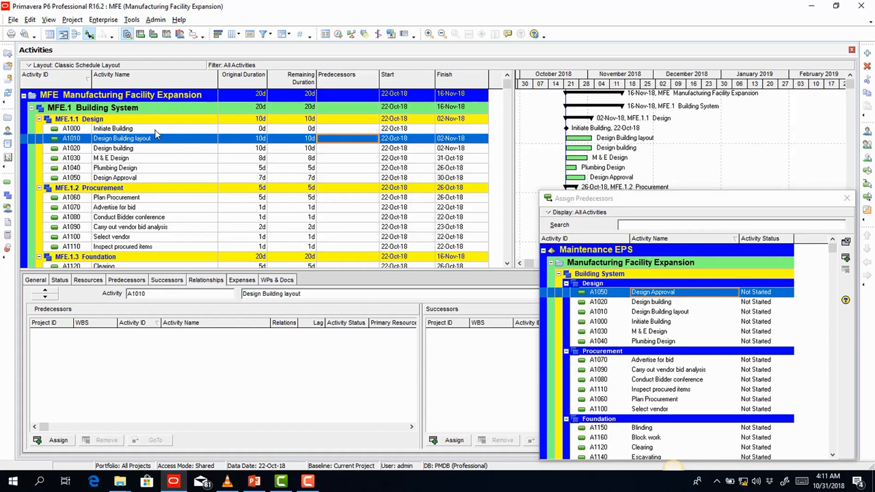
pyautogui.click(162, 129)
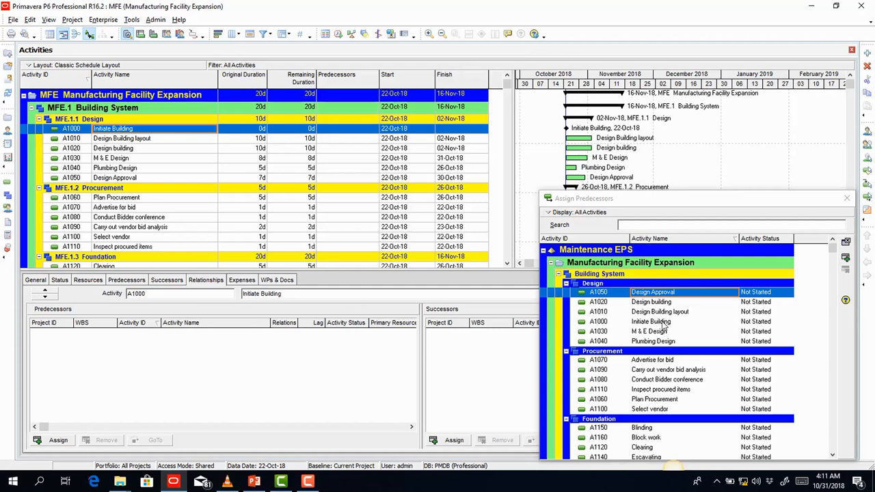
pyautogui.click(656, 203)
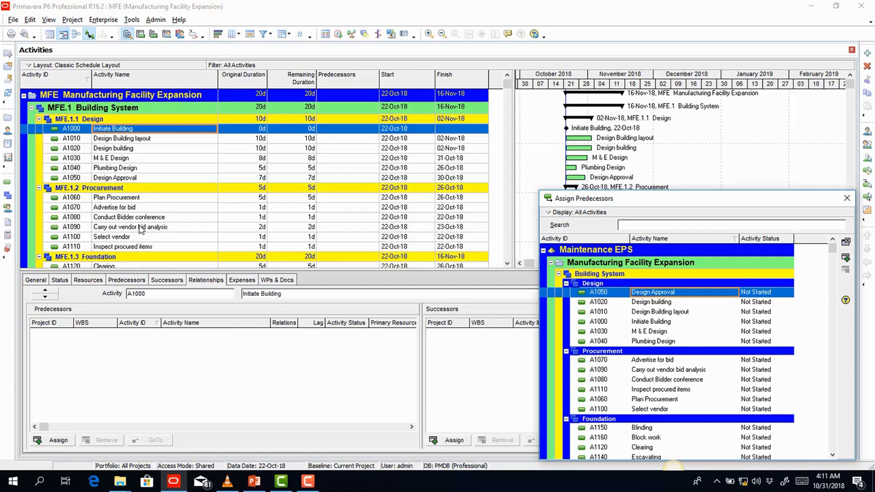
pyautogui.click(144, 139)
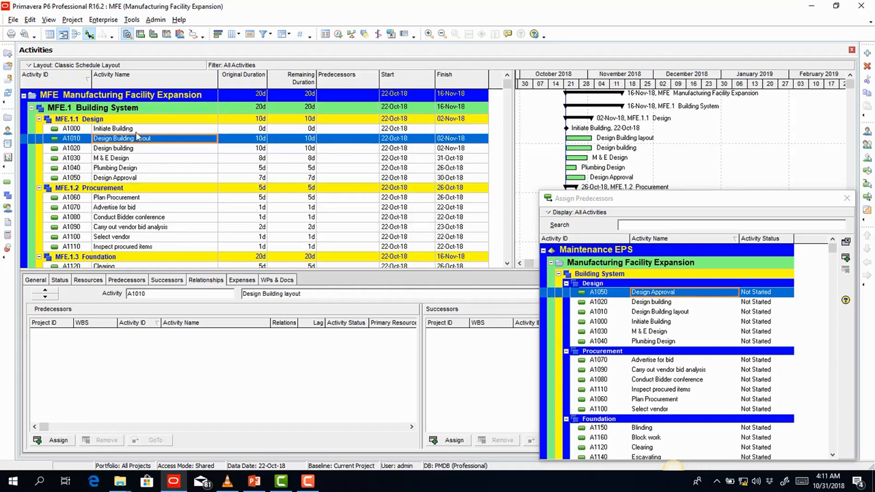
pyautogui.click(145, 129)
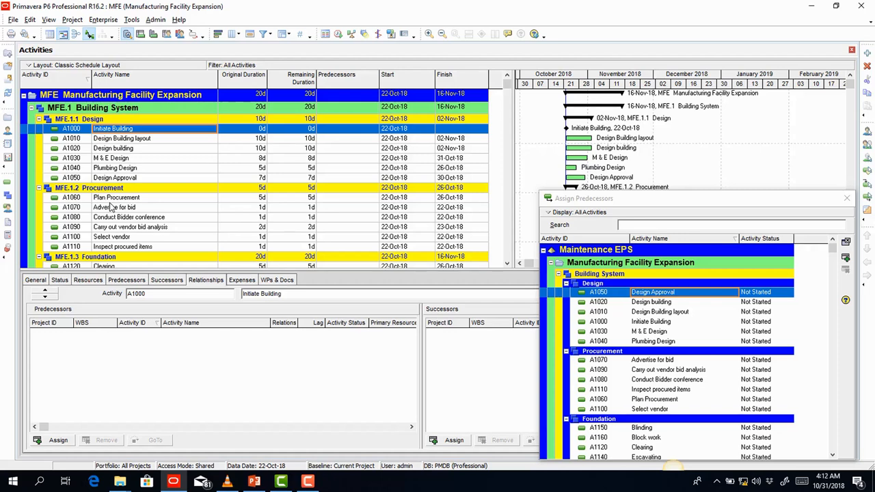
pyautogui.click(151, 139)
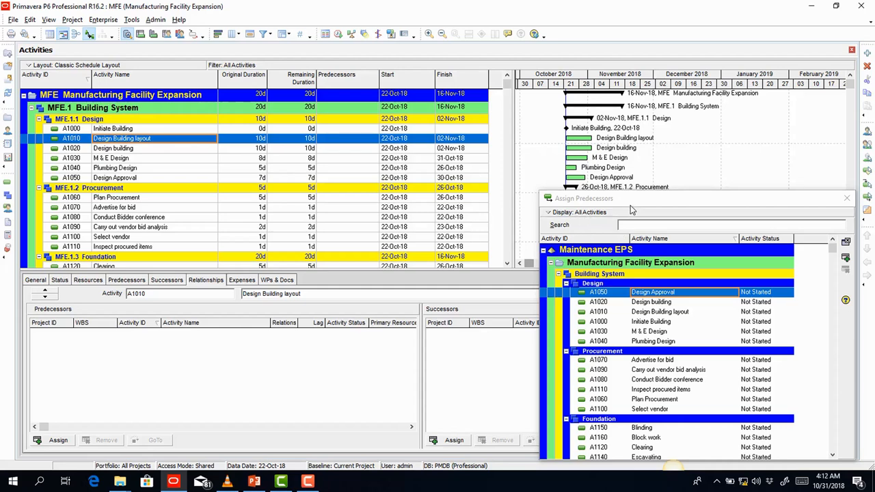
pyautogui.click(607, 203)
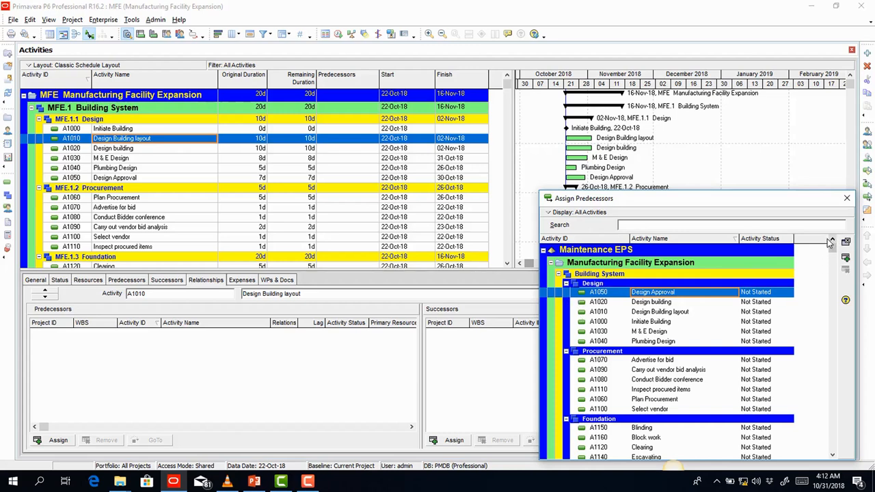
pyautogui.click(641, 322)
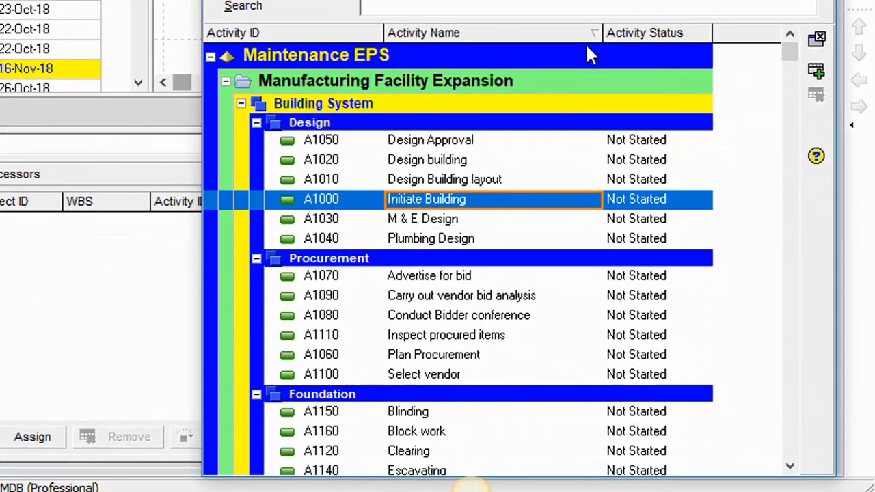
# - Sort the candidate predecessors by Activity ID and select A1000 Initiate Building
pyautogui.click(257, 35)
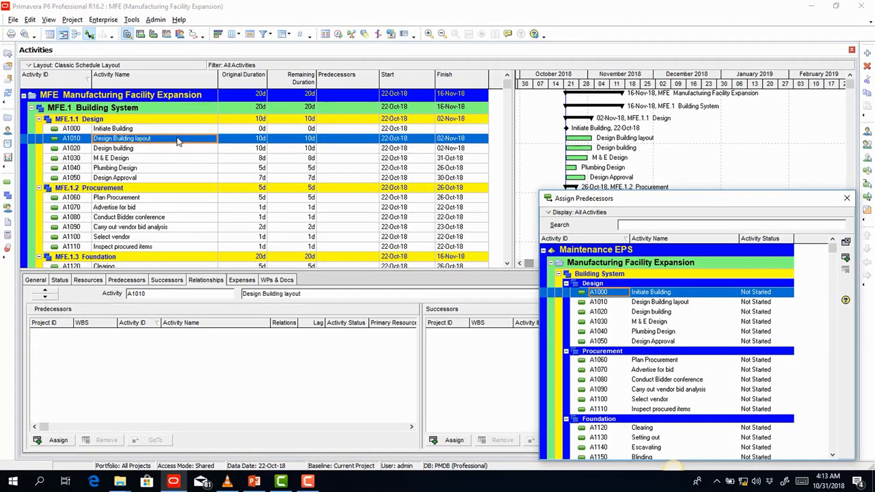
pyautogui.click(176, 143)
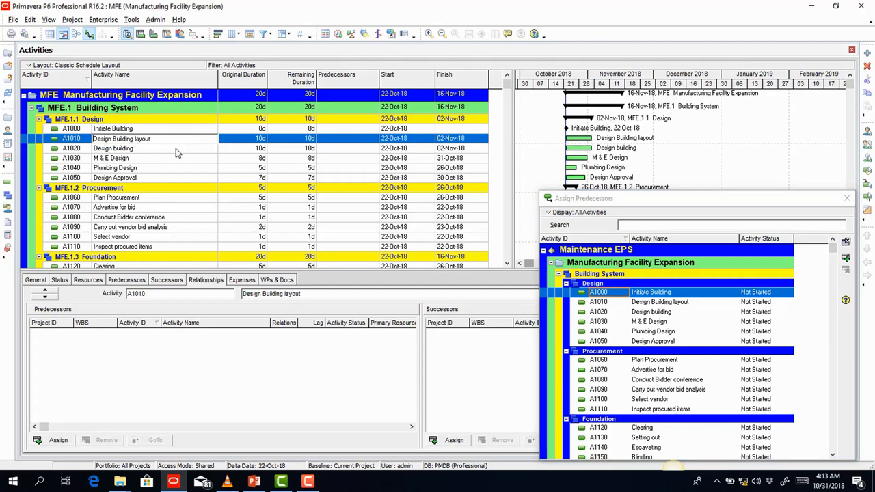
pyautogui.click(243, 145)
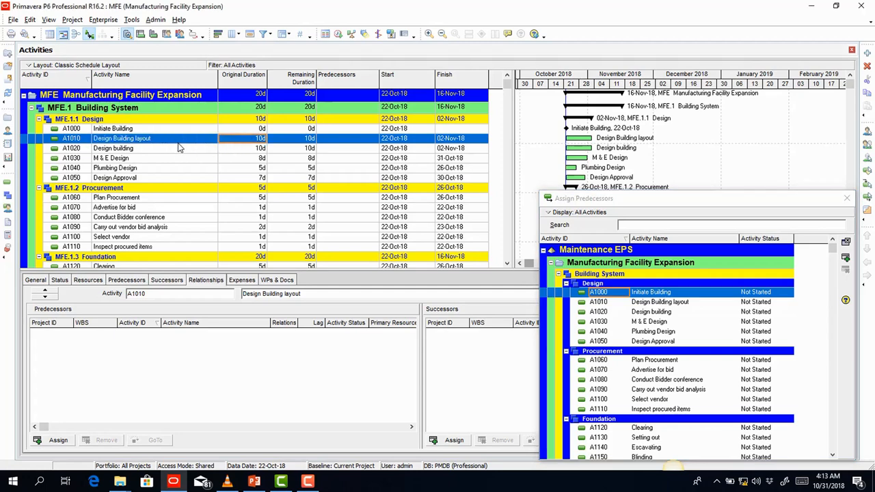
pyautogui.click(177, 142)
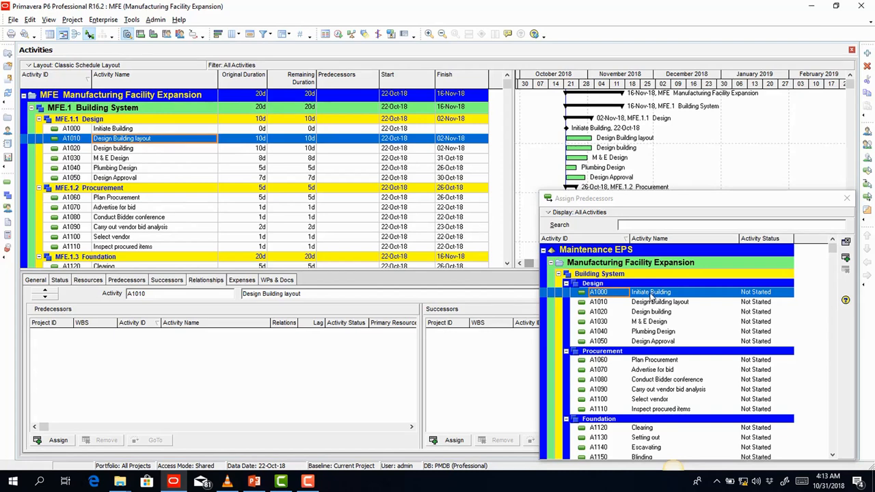
pyautogui.click(650, 293)
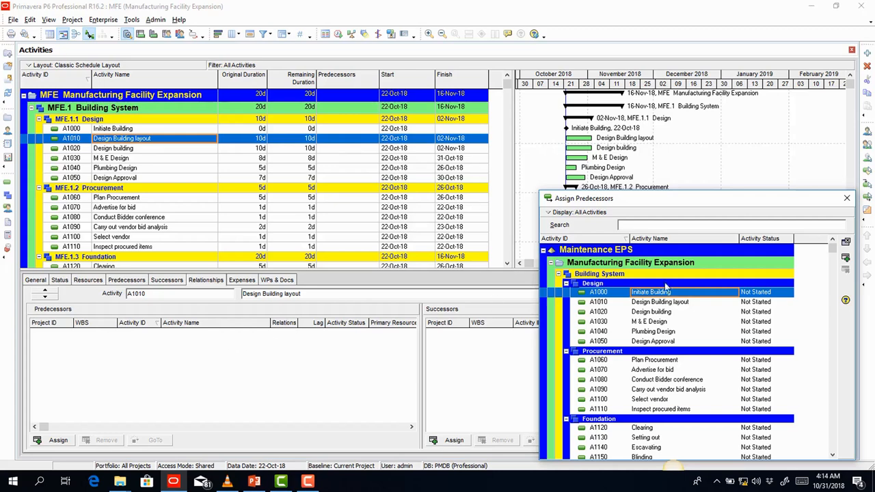
# - Assign A1000 Initiate Building as FS predecessor of Design Building layout and turn on relationship lines
pyautogui.click(846, 258)
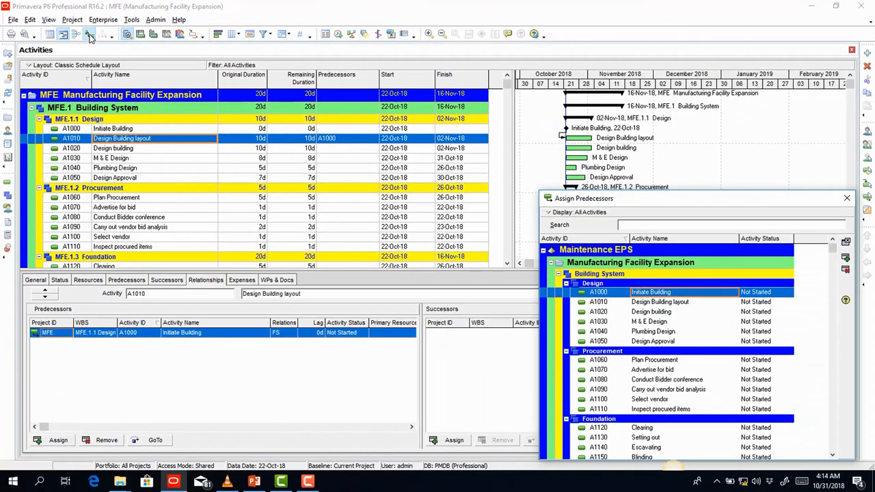
pyautogui.click(90, 37)
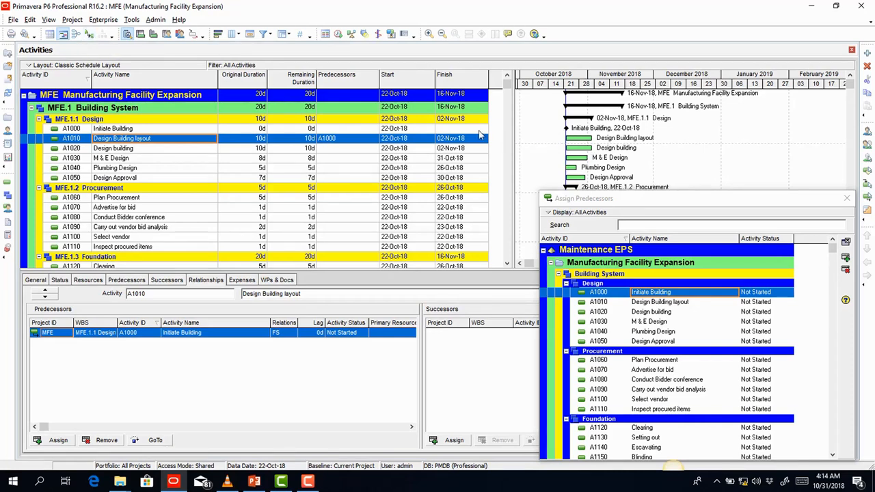
pyautogui.click(90, 35)
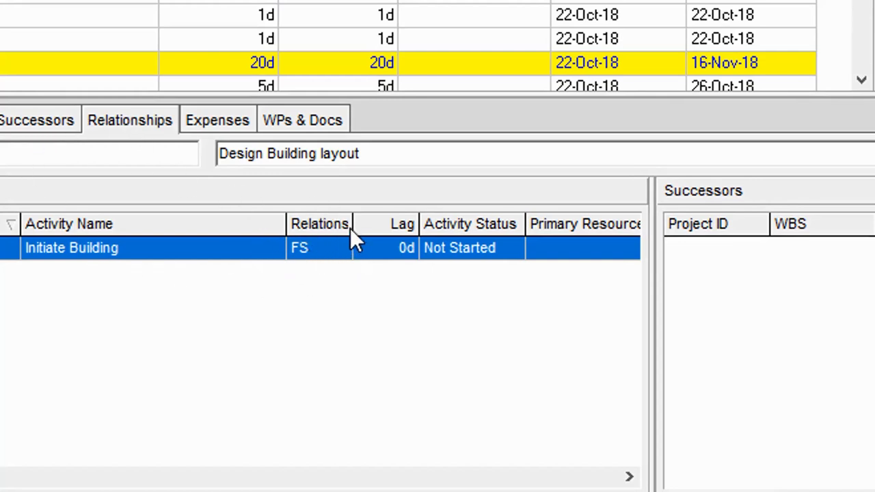
# - Widen the Predecessors grid's relationship column so the Relationship Type heading is readable
pyautogui.moveTo(353, 227); pyautogui.dragTo(411, 225)
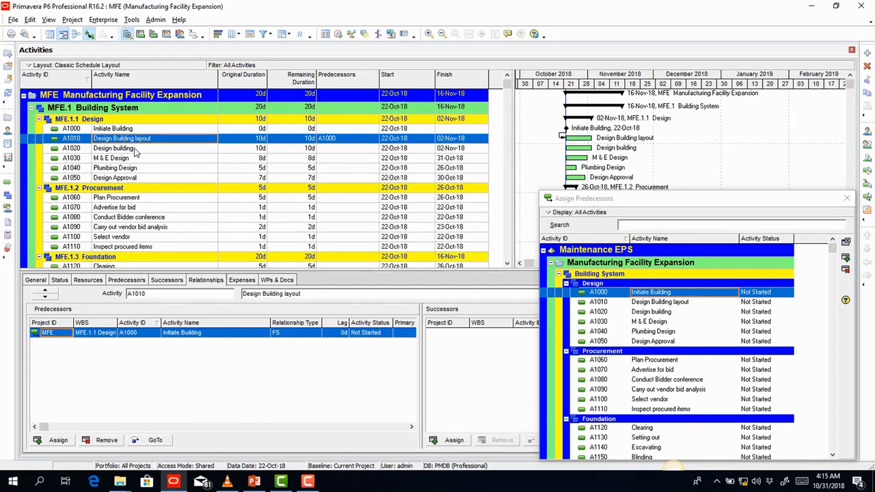
pyautogui.click(134, 151)
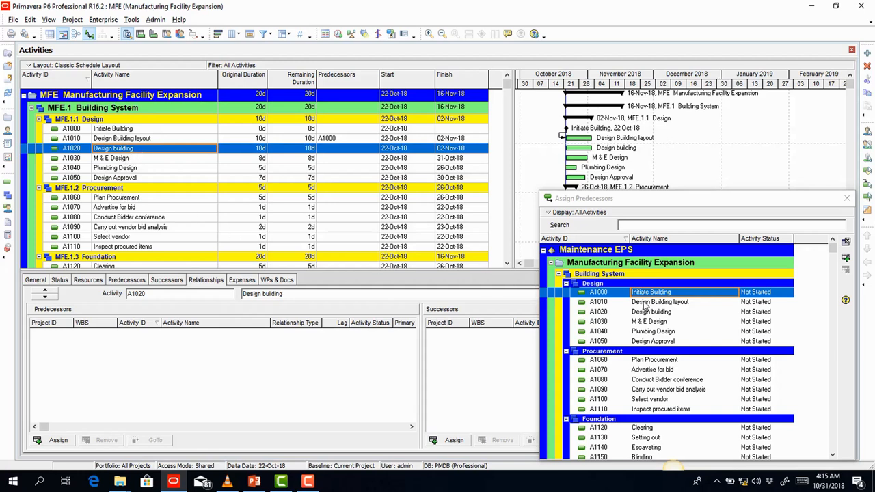
# - Assign A1010 Design Building layout as the predecessor of A1020 Design building
pyautogui.click(599, 201)
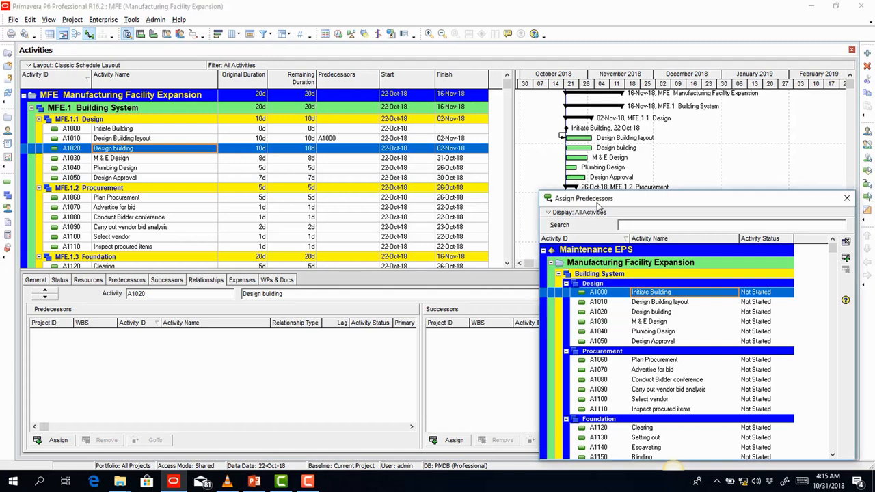
pyautogui.click(651, 303)
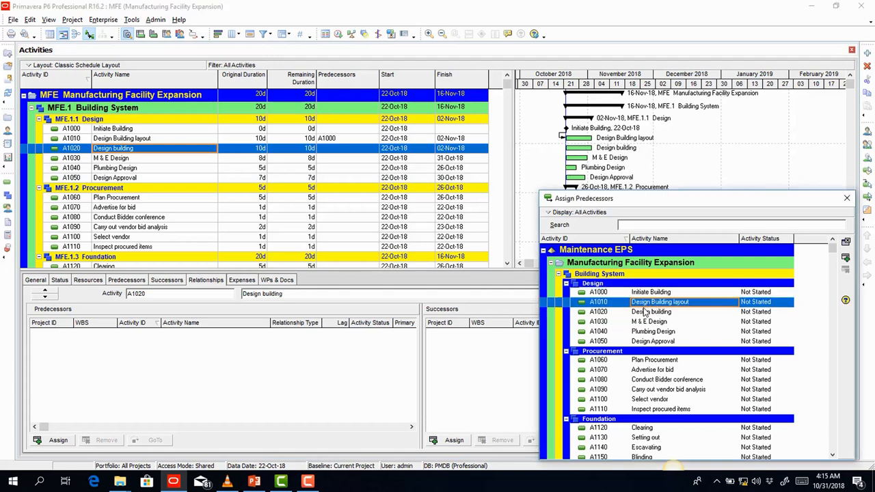
pyautogui.click(845, 258)
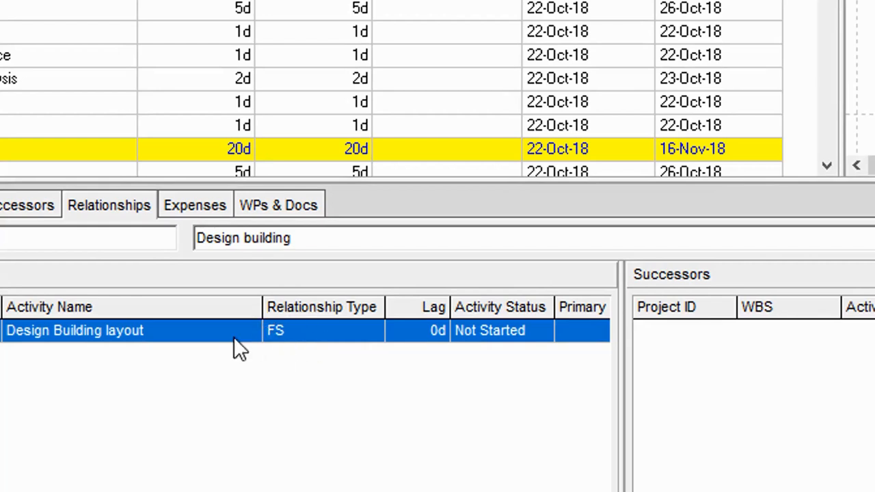
# - Change the A1010 to A1020 link's relationship type to SS
pyautogui.click(316, 333)
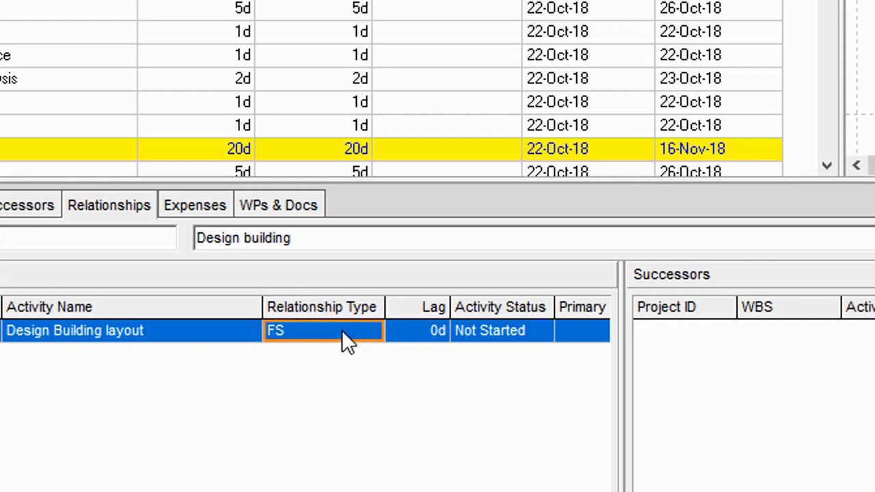
pyautogui.click(340, 332)
pyautogui.click(338, 333)
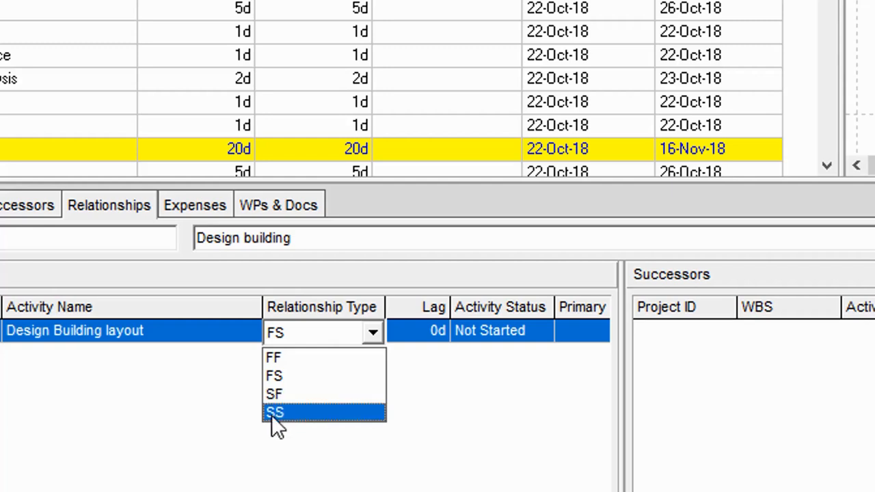
pyautogui.click(306, 413)
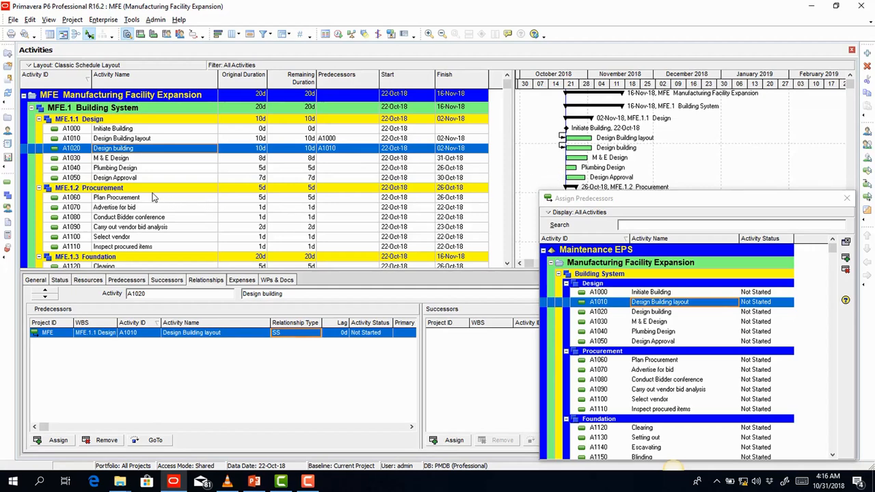
pyautogui.click(162, 158)
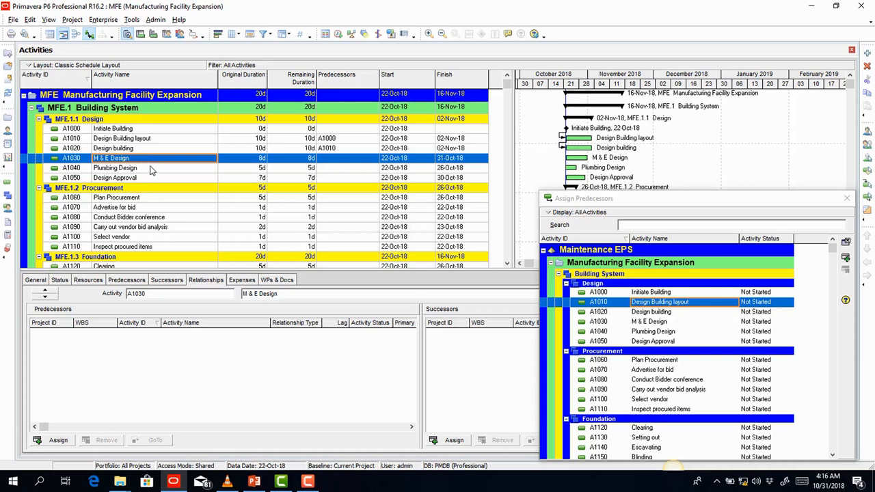
# - Assign A1020 Design building as the predecessor of A1030 M & E Design
pyautogui.click(648, 313)
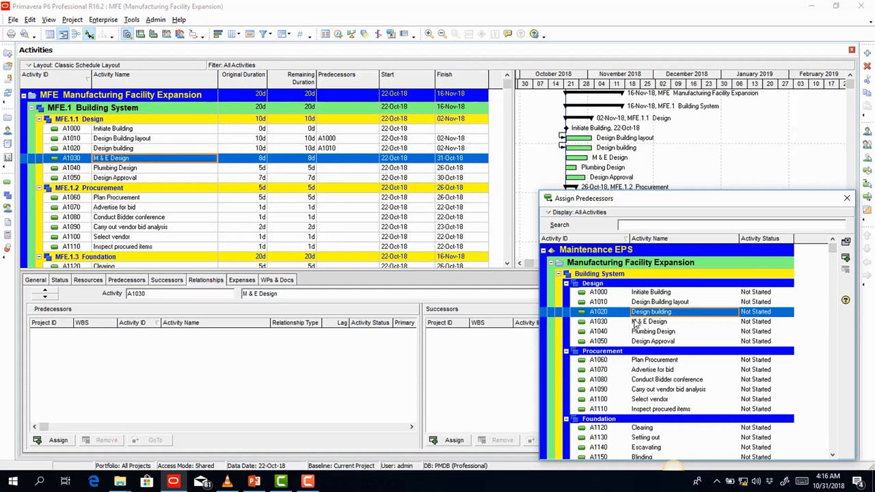
pyautogui.click(845, 258)
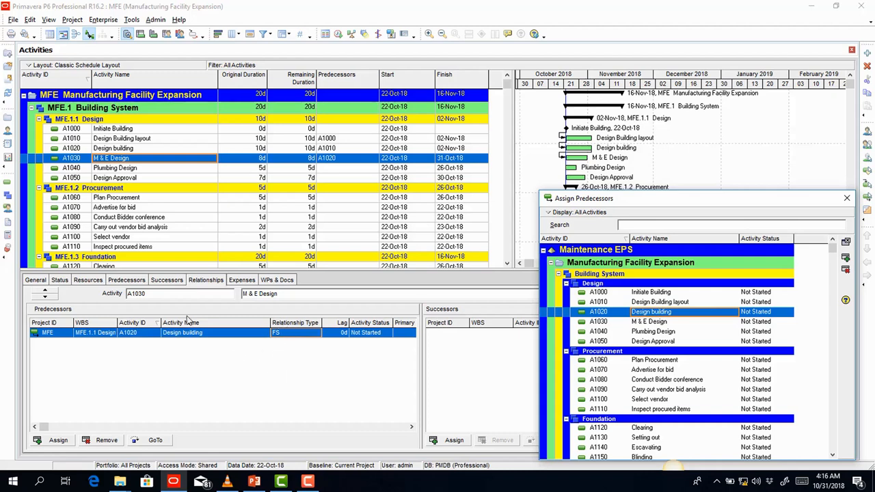
pyautogui.click(128, 170)
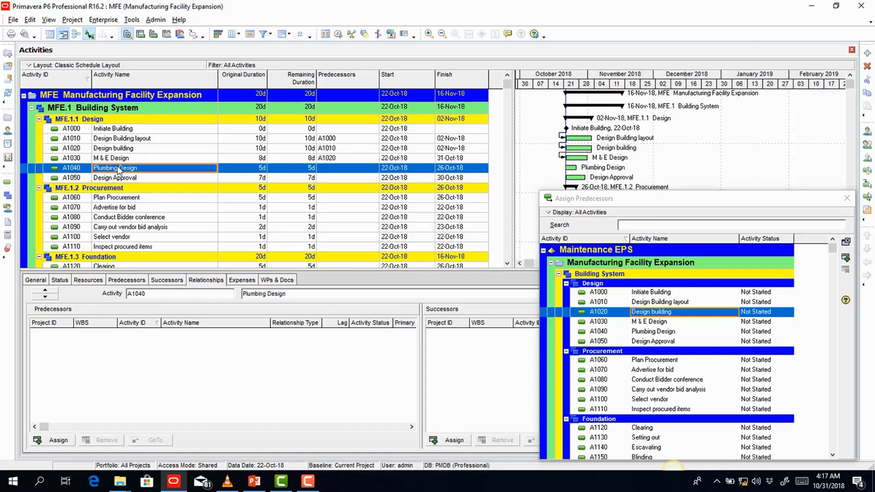
pyautogui.click(659, 322)
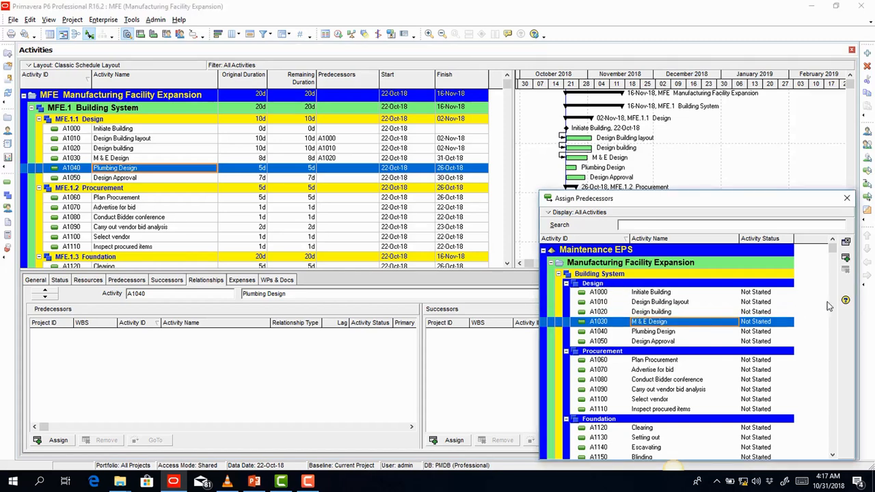
# - Assign A1030 M & E Design to Plumbing Design (A1040) and set the link to SS
pyautogui.click(846, 259)
pyautogui.click(295, 334)
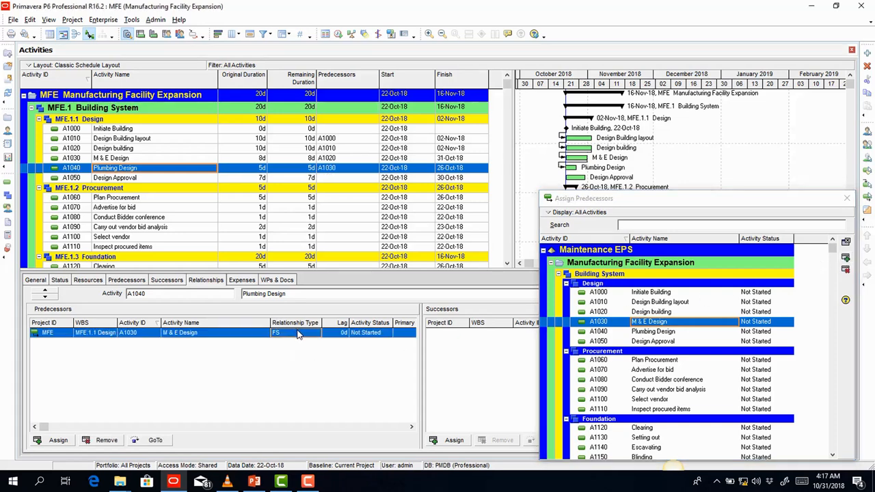
pyautogui.click(295, 333)
pyautogui.click(305, 334)
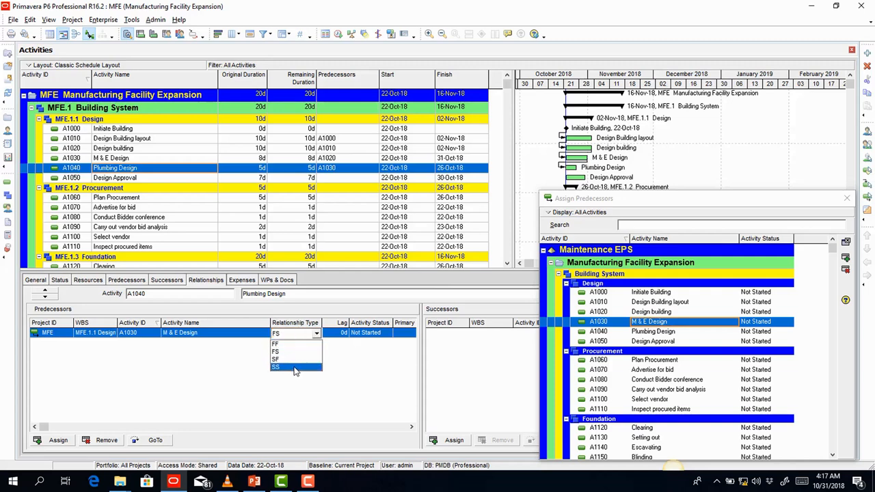
pyautogui.click(296, 367)
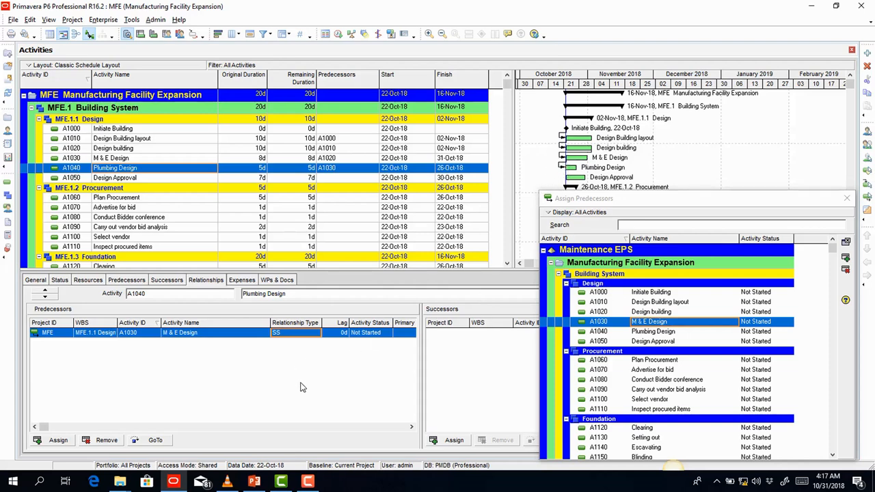
pyautogui.click(140, 179)
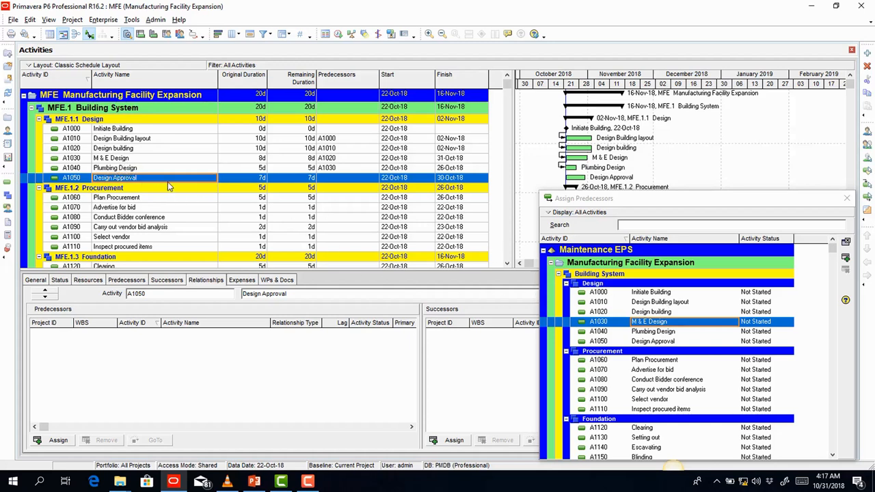
# - Assign A1020, A1030 and A1040 together as predecessors of Design Approval (A1050)
pyautogui.click(641, 313)
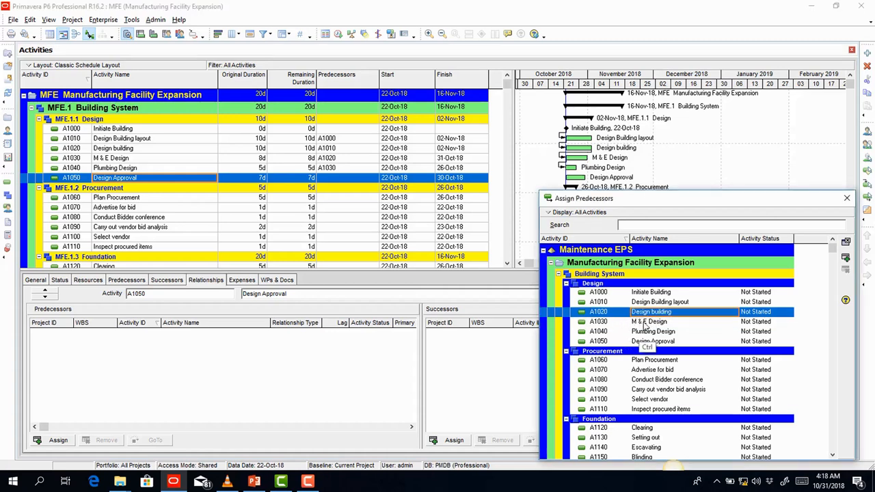
pyautogui.keyDown('ctrl'); pyautogui.click(636, 324); pyautogui.keyUp('ctrl')
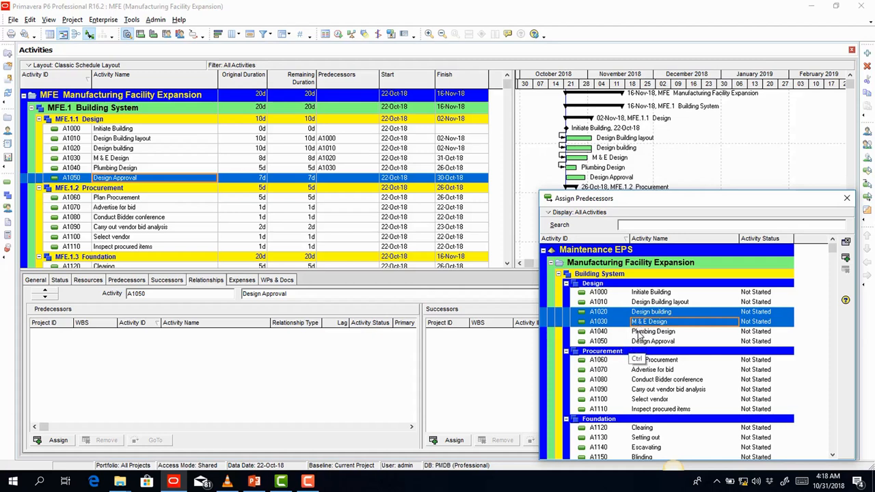
pyautogui.keyDown('ctrl'); pyautogui.click(639, 334); pyautogui.keyUp('ctrl')
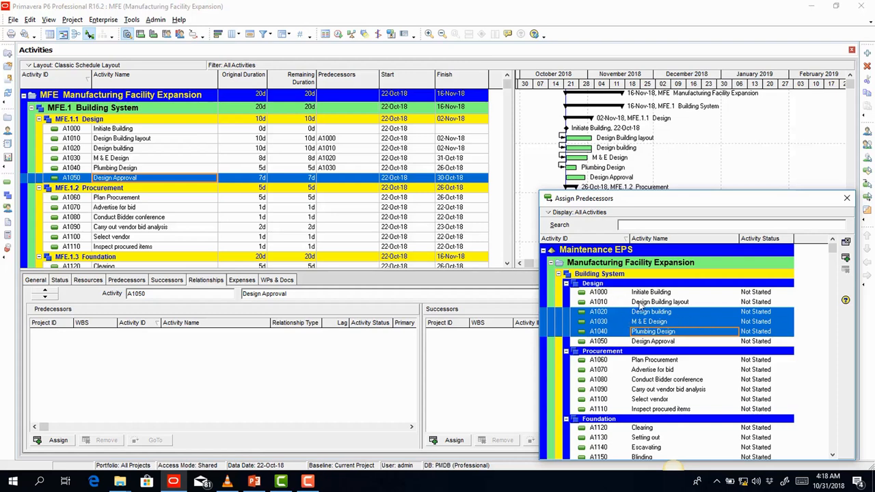
pyautogui.click(846, 258)
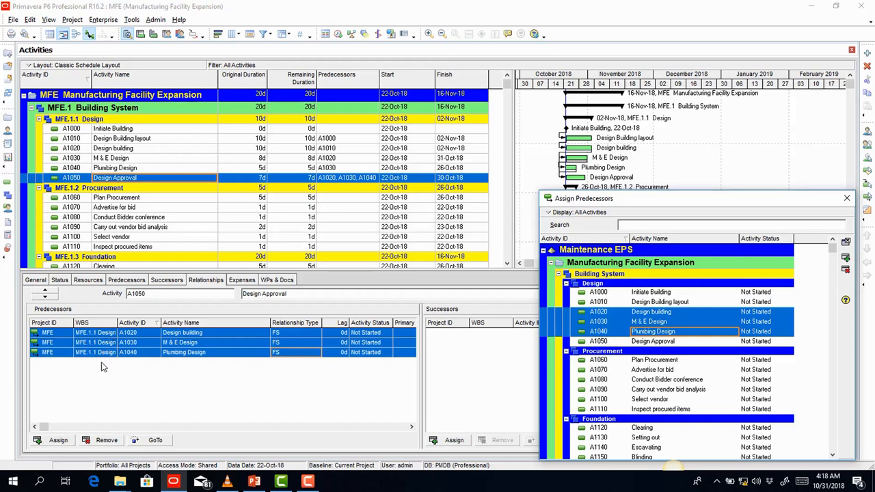
pyautogui.click(189, 391)
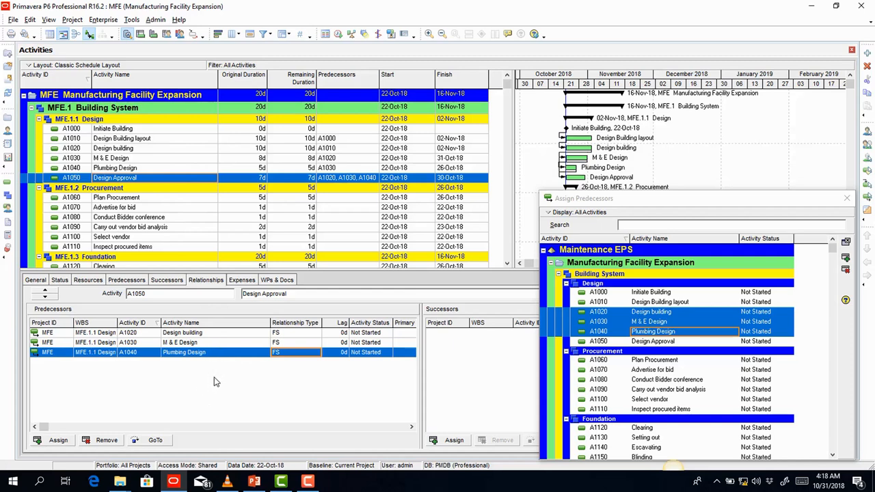
pyautogui.click(596, 332)
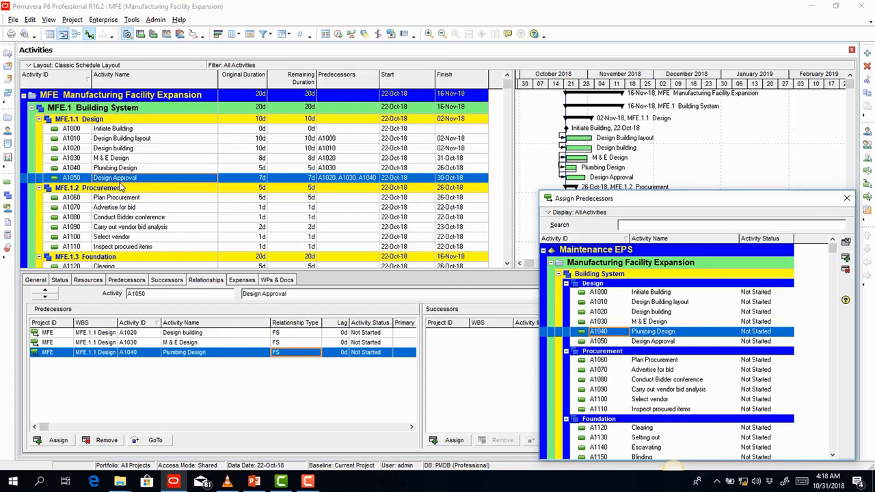
pyautogui.click(845, 258)
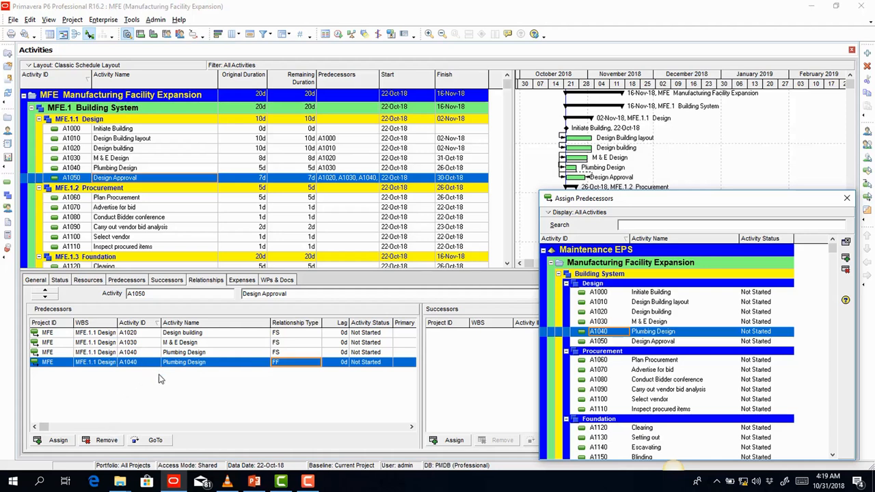
pyautogui.click(168, 352)
pyautogui.click(130, 363)
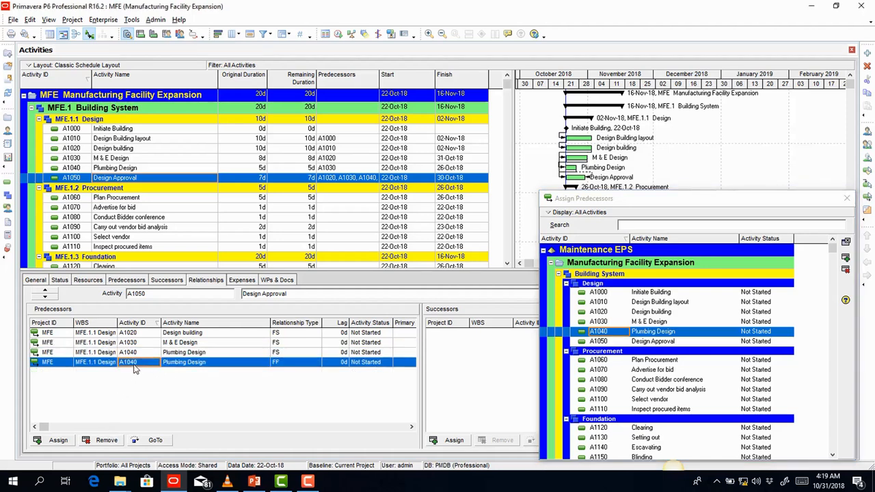
pyautogui.click(106, 441)
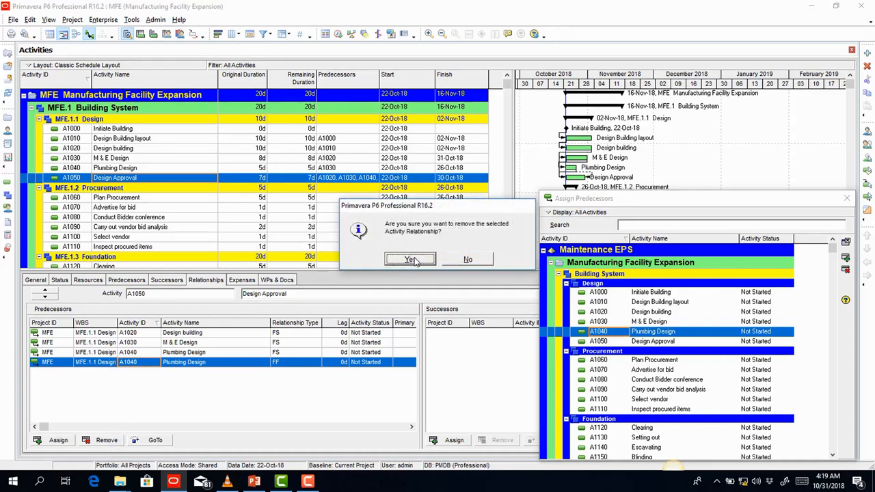
pyautogui.click(411, 260)
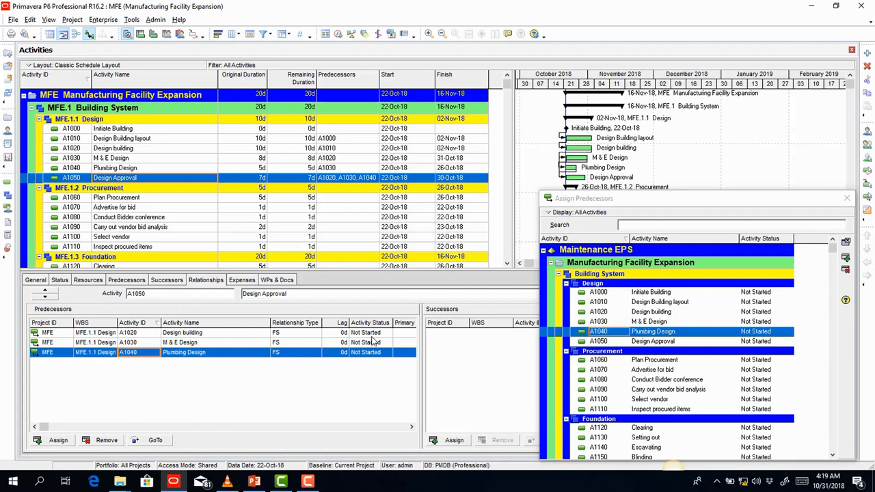
pyautogui.click(506, 265)
# - Make A1050 Design Approval precede Plan Procurement (A1060), and A1060 precede Advertise for bid (A1070)
pyautogui.click(506, 265)
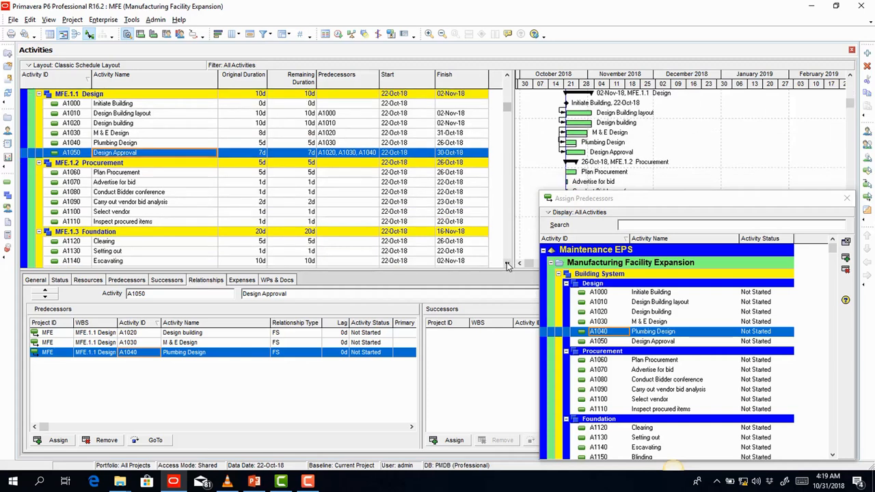
pyautogui.click(507, 264)
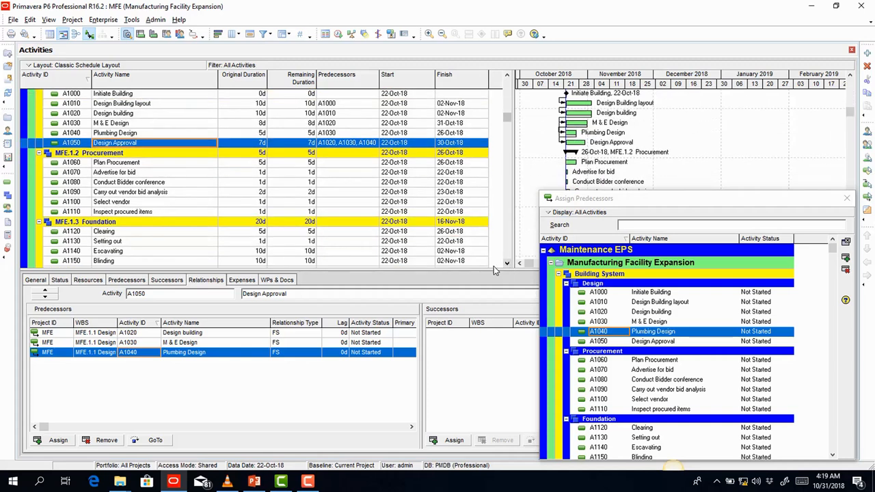
pyautogui.click(152, 164)
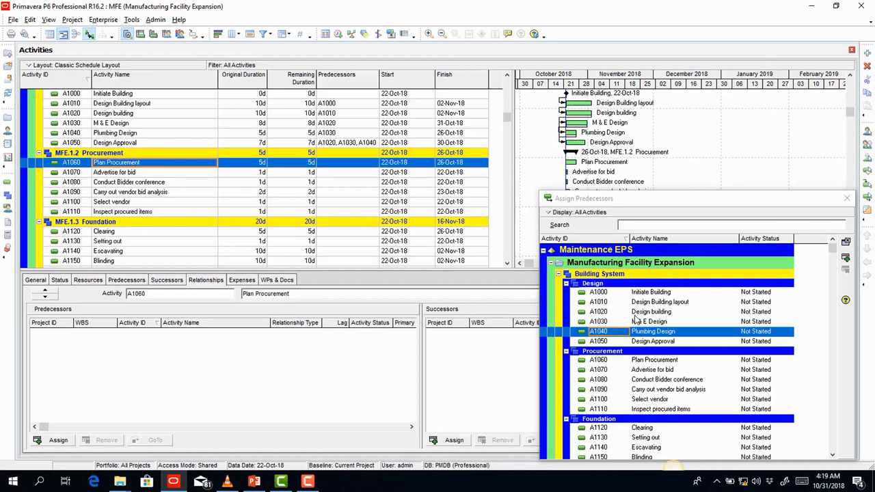
pyautogui.click(655, 346)
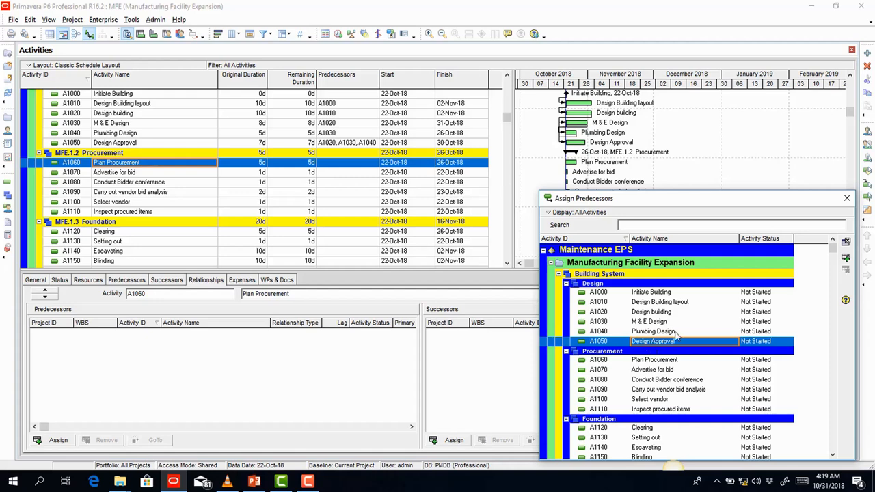
pyautogui.click(846, 258)
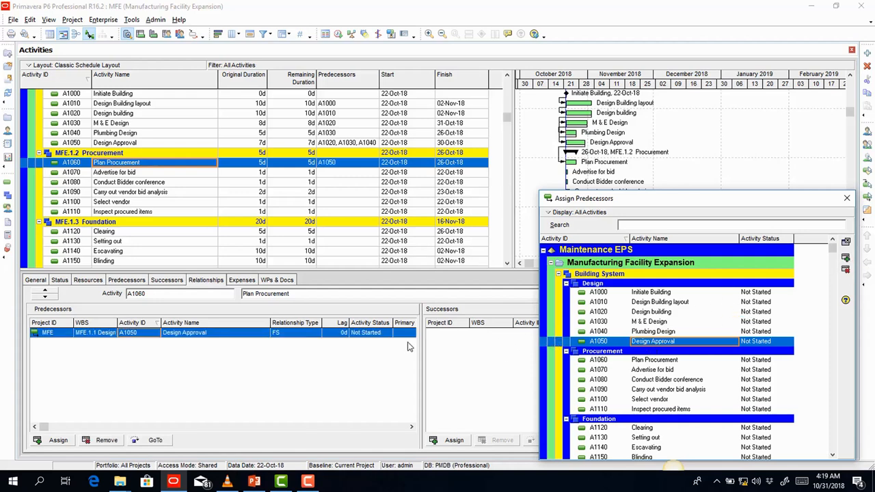
pyautogui.click(156, 175)
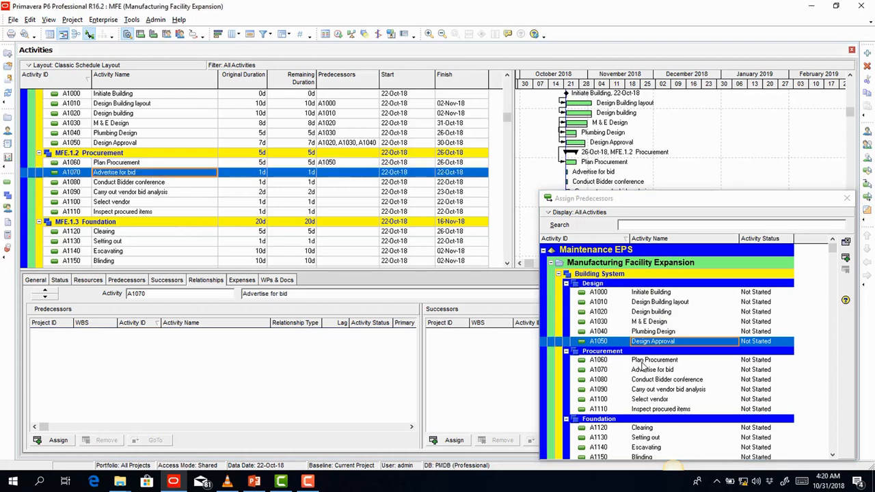
pyautogui.click(655, 361)
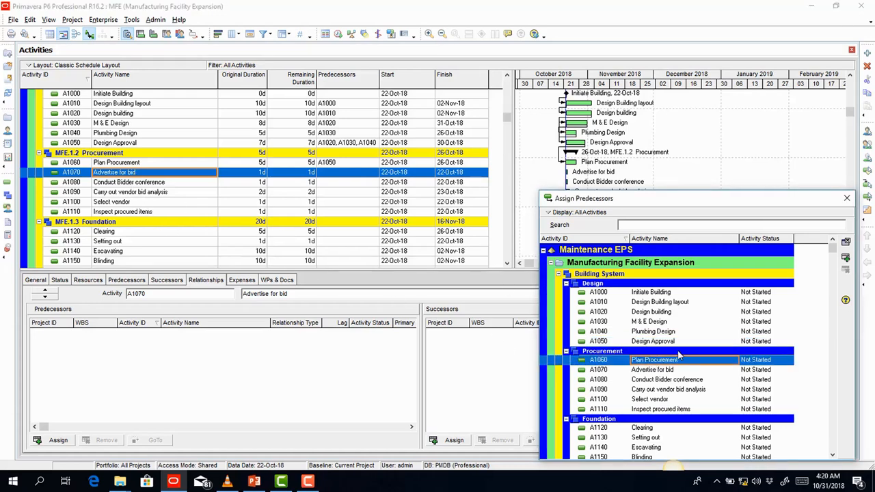
pyautogui.click(846, 258)
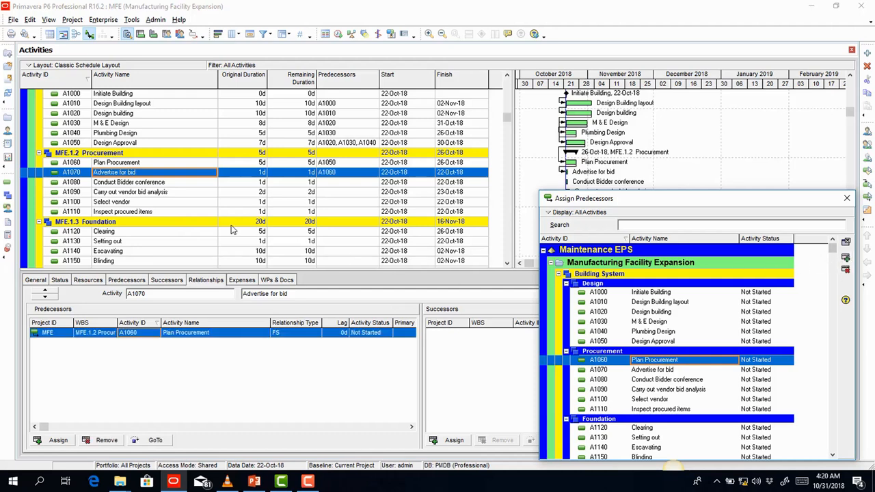
# - Chain A1070 to A1080, A1080 to A1090, and A1090 to A1100 Select vendor as predecessors
pyautogui.click(157, 183)
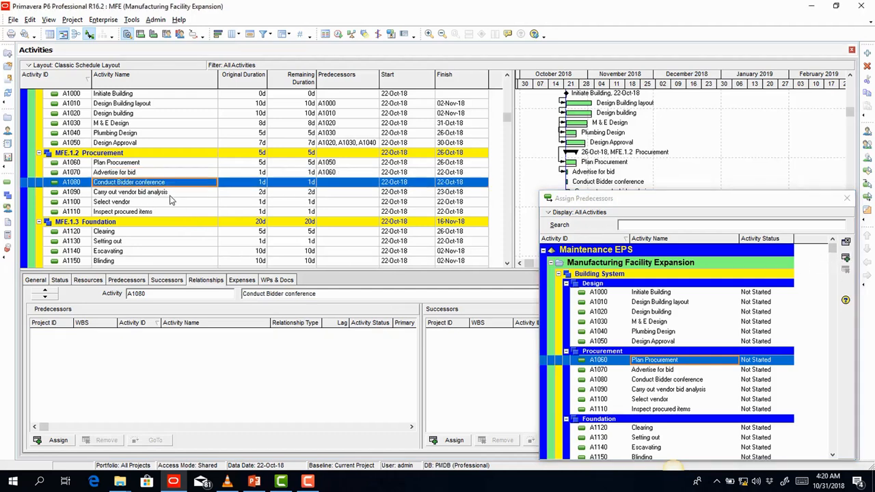
pyautogui.click(659, 372)
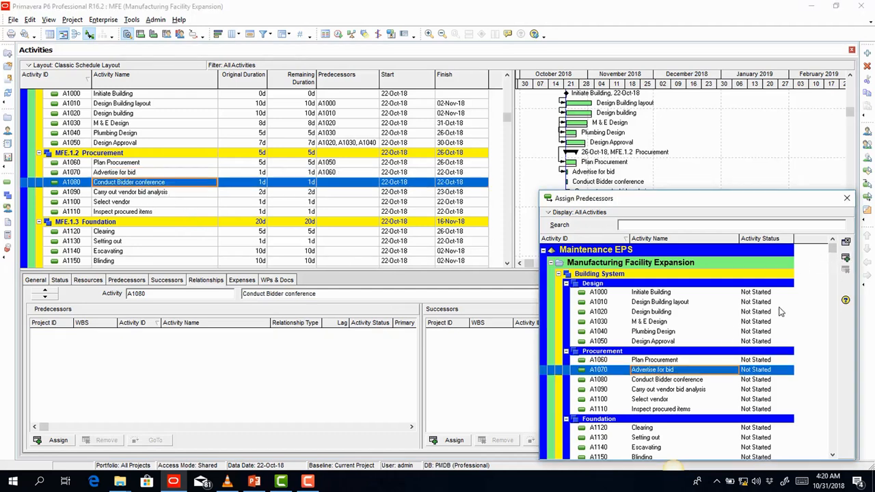
pyautogui.click(846, 258)
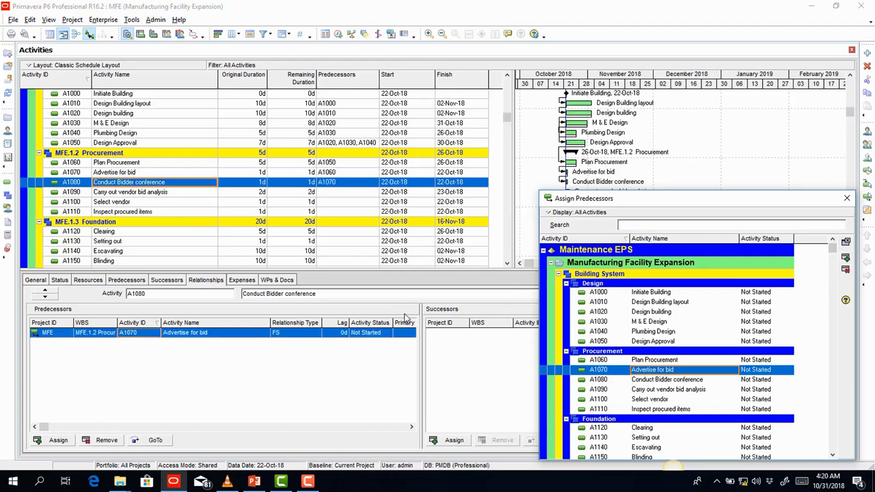
pyautogui.click(163, 194)
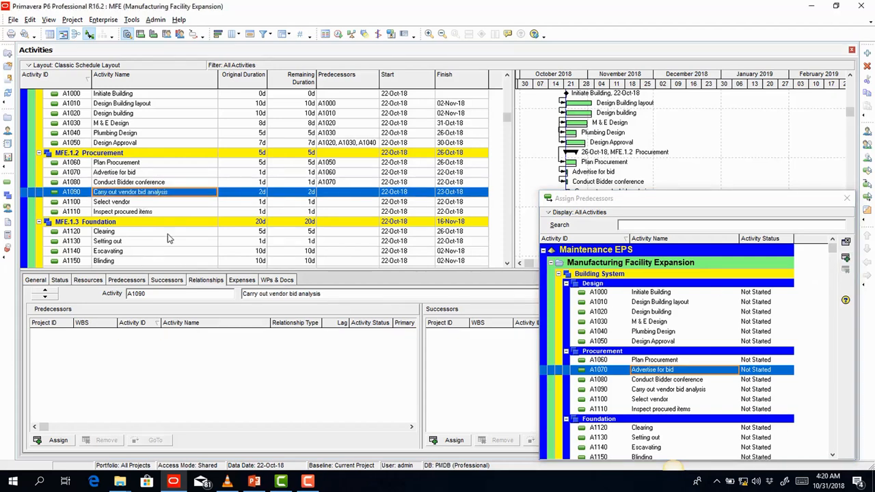
pyautogui.click(677, 381)
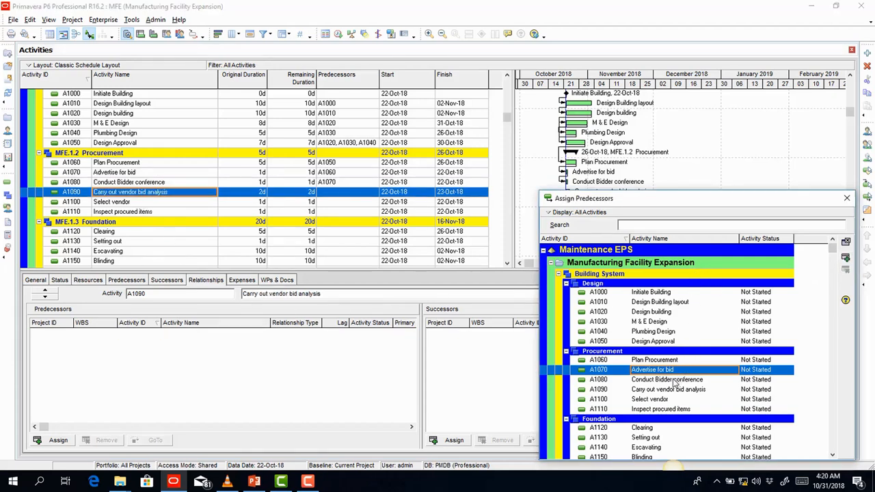
pyautogui.click(846, 258)
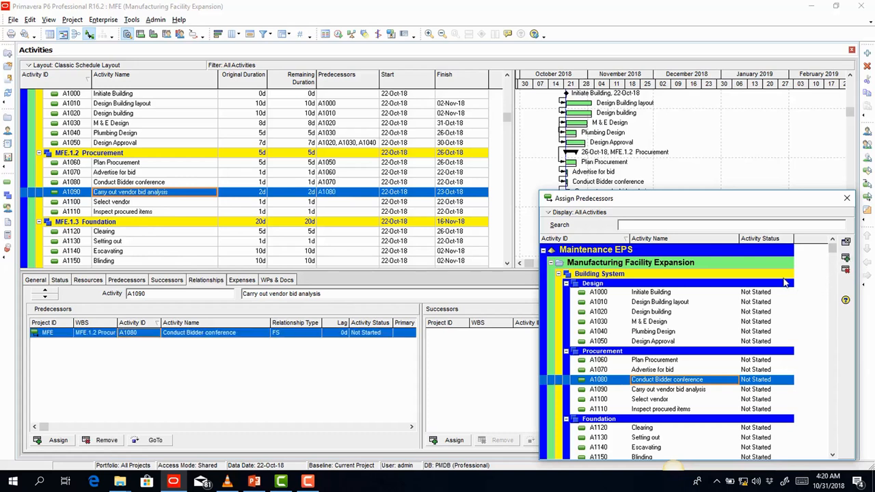
pyautogui.click(130, 203)
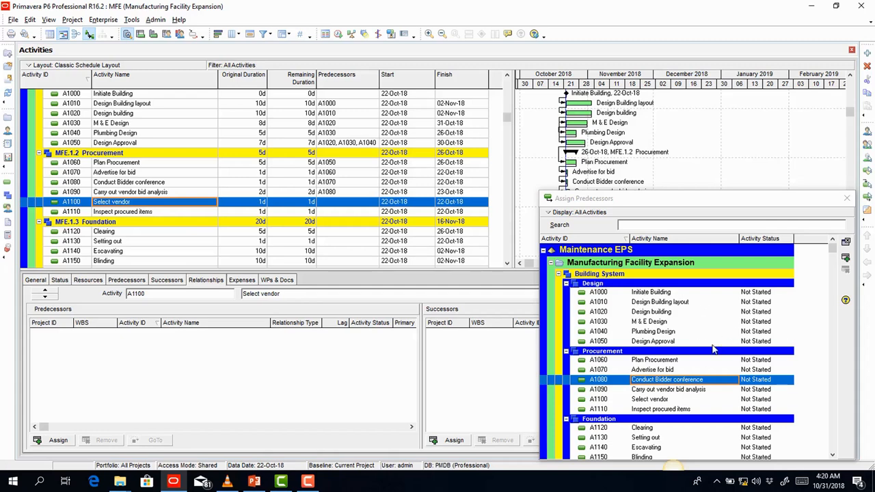
pyautogui.click(666, 391)
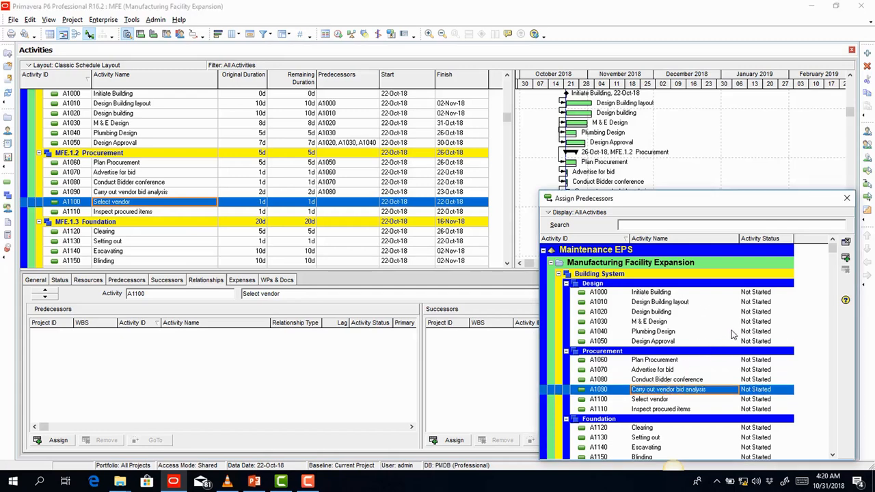
pyautogui.click(846, 258)
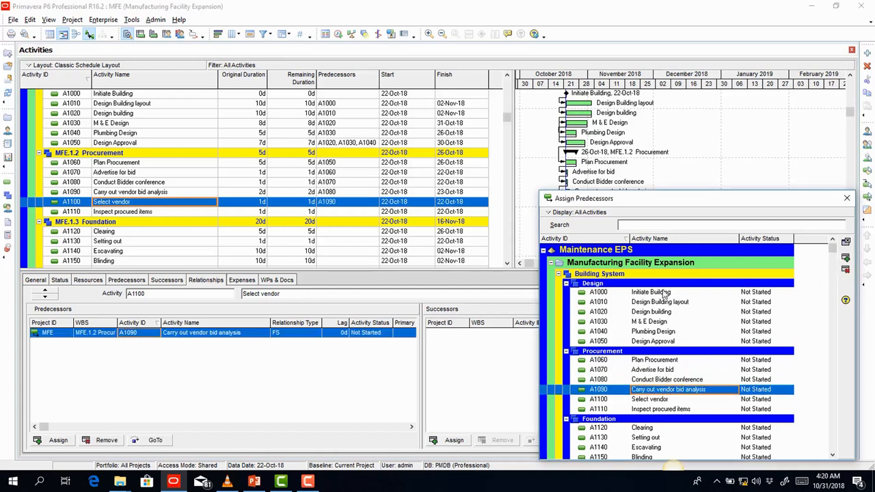
pyautogui.click(137, 211)
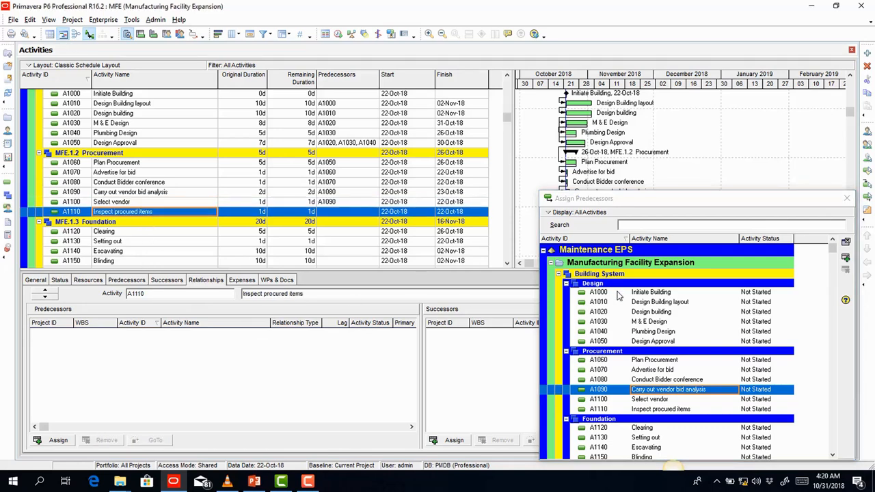
# - Give Inspect procured items (A1110) predecessors A1100 and A1060, and enlarge the activity table
pyautogui.click(650, 401)
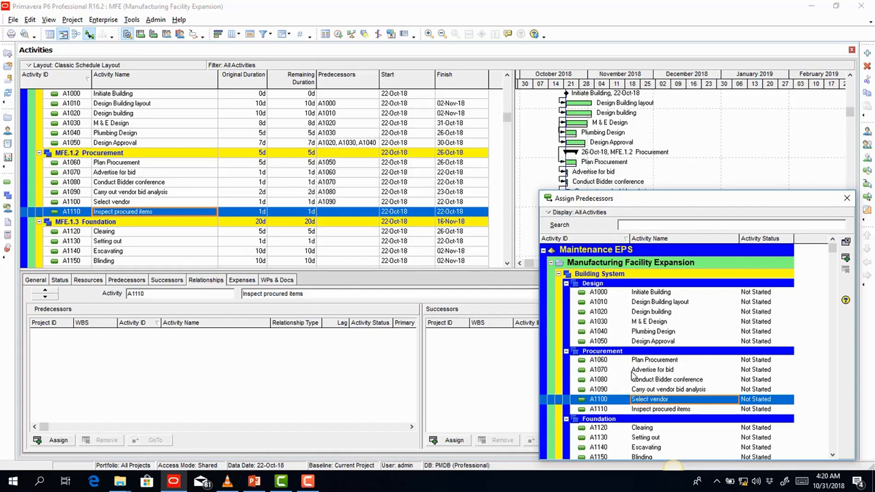
pyautogui.press('ctrl')
pyautogui.keyDown('ctrl'); pyautogui.click(600, 361); pyautogui.keyUp('ctrl')
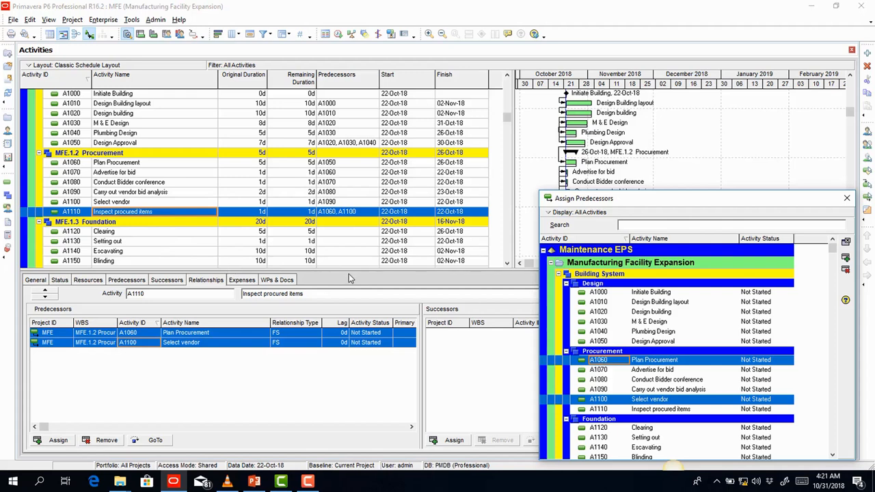
pyautogui.moveTo(352, 273); pyautogui.dragTo(344, 352)
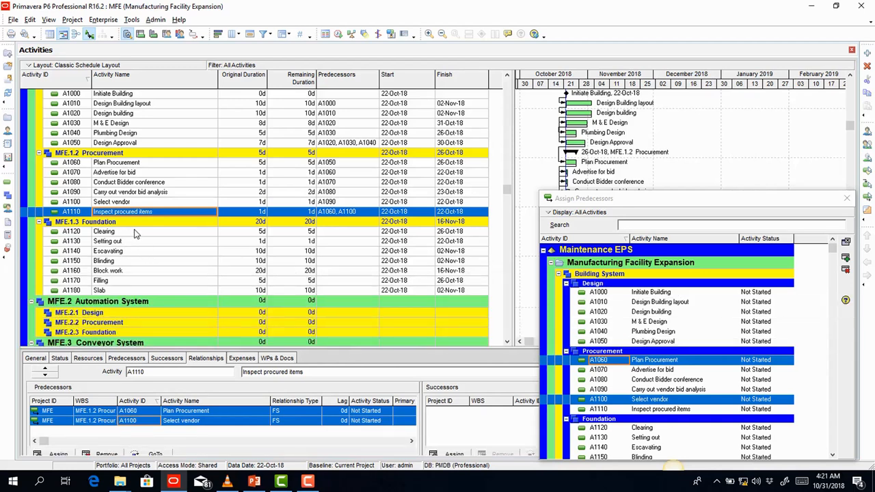
# - Make Design Approval the predecessor of Clearing, and Clearing the predecessor of Setting out
pyautogui.click(135, 234)
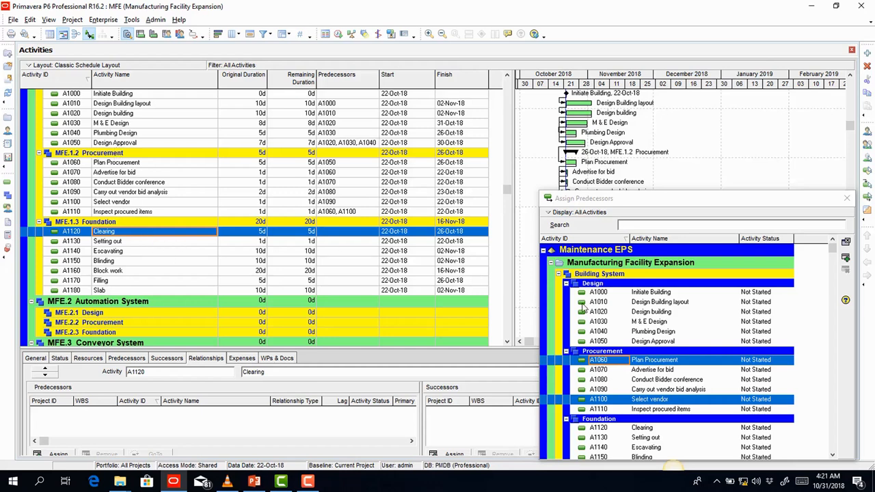
pyautogui.click(650, 342)
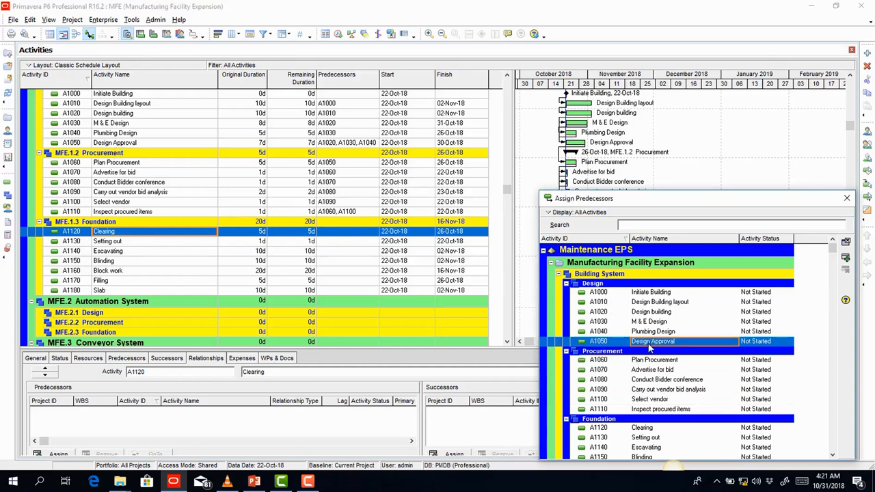
pyautogui.click(846, 257)
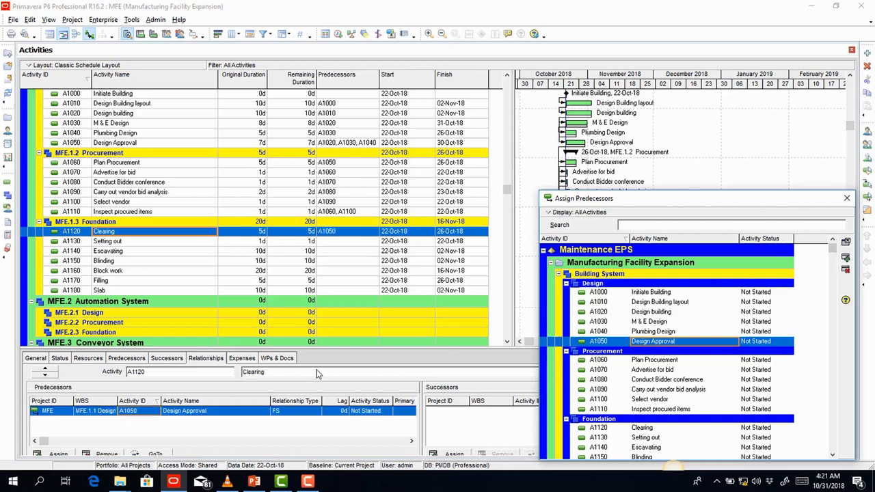
pyautogui.click(285, 410)
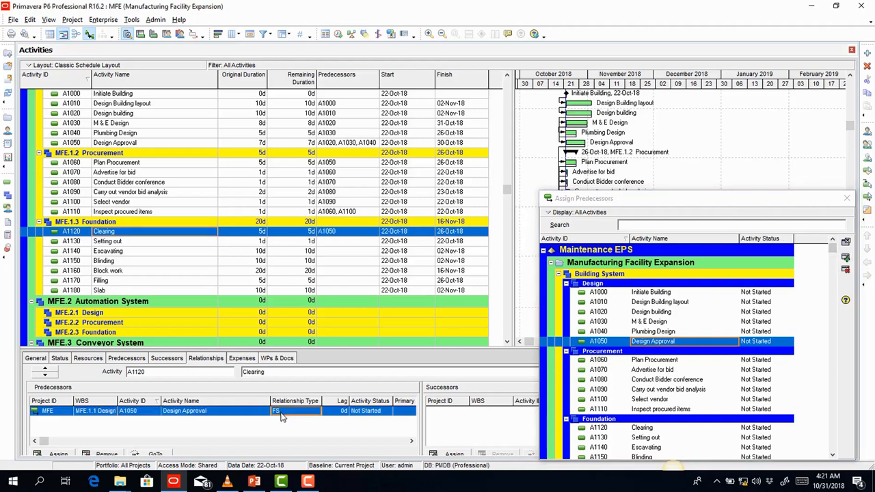
pyautogui.click(126, 242)
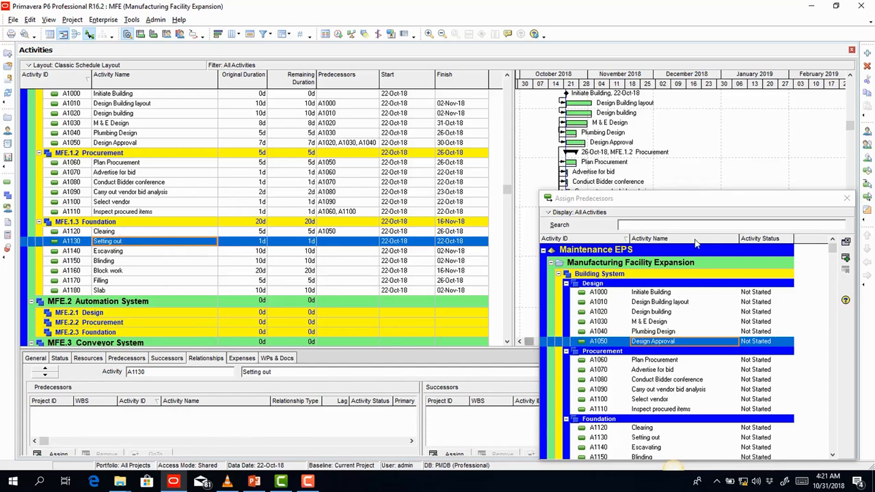
pyautogui.moveTo(675, 199); pyautogui.dragTo(665, 133)
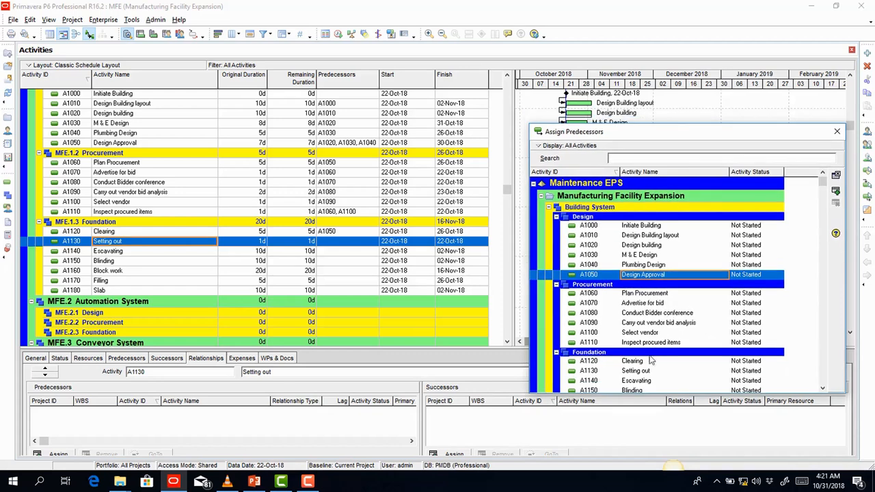
pyautogui.click(649, 363)
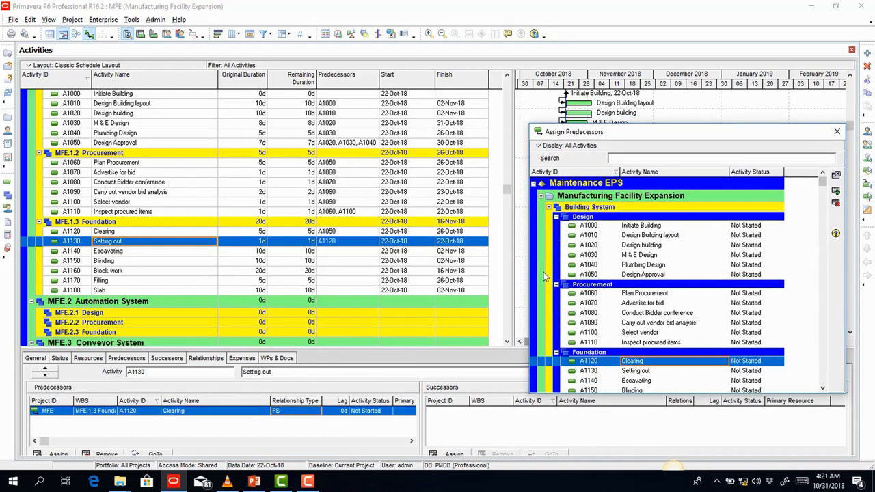
# - Link Setting out as predecessor of Escavating, and Escavating as predecessor of Blinding
pyautogui.click(134, 253)
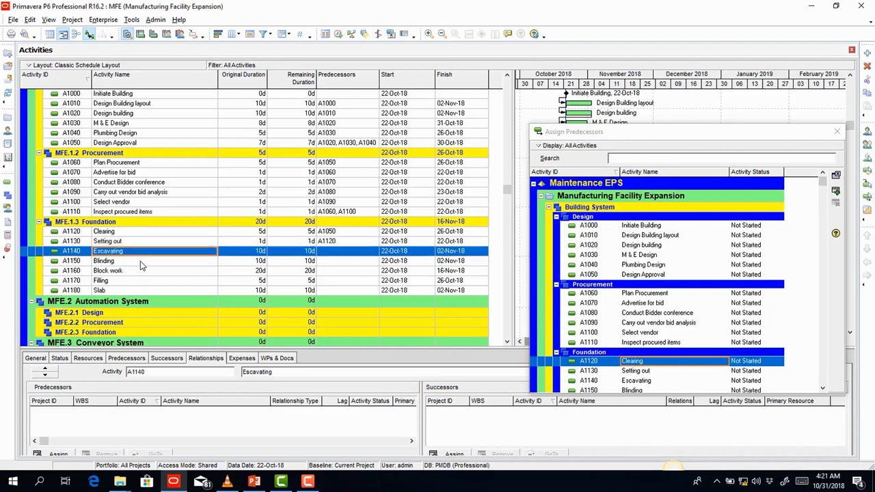
pyautogui.moveTo(632, 135); pyautogui.dragTo(625, 101)
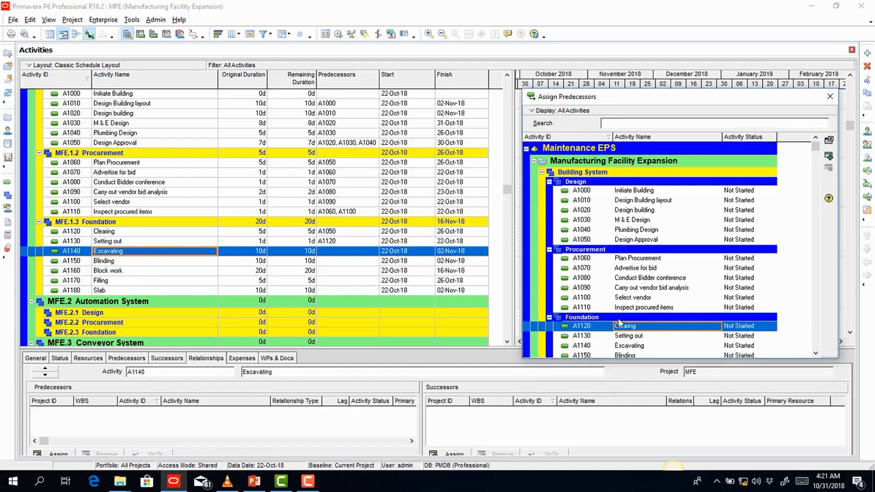
pyautogui.click(635, 336)
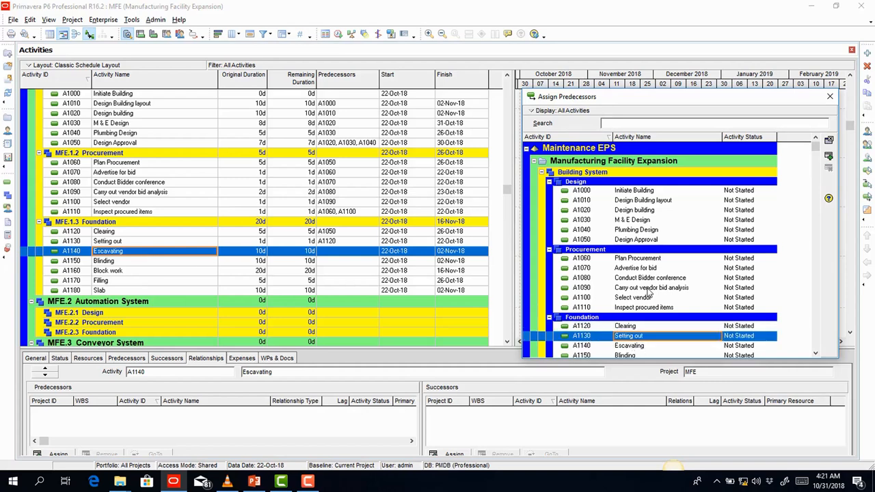
pyautogui.click(829, 158)
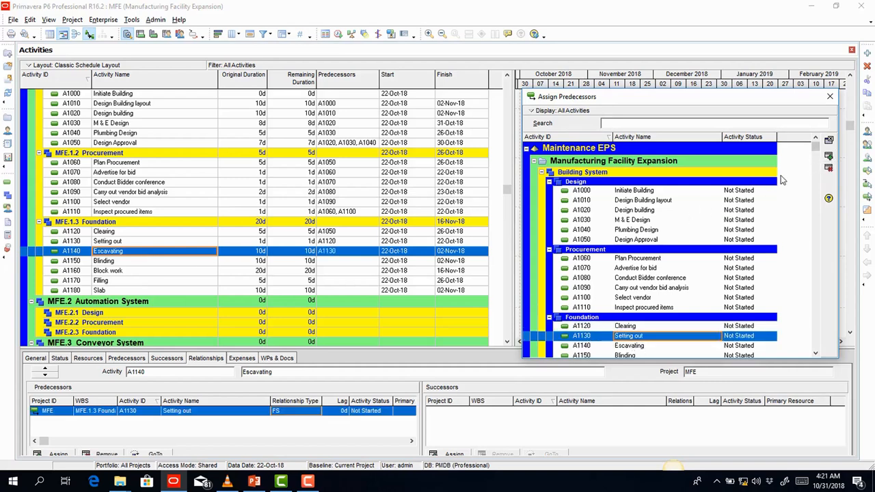
pyautogui.click(160, 264)
pyautogui.click(159, 261)
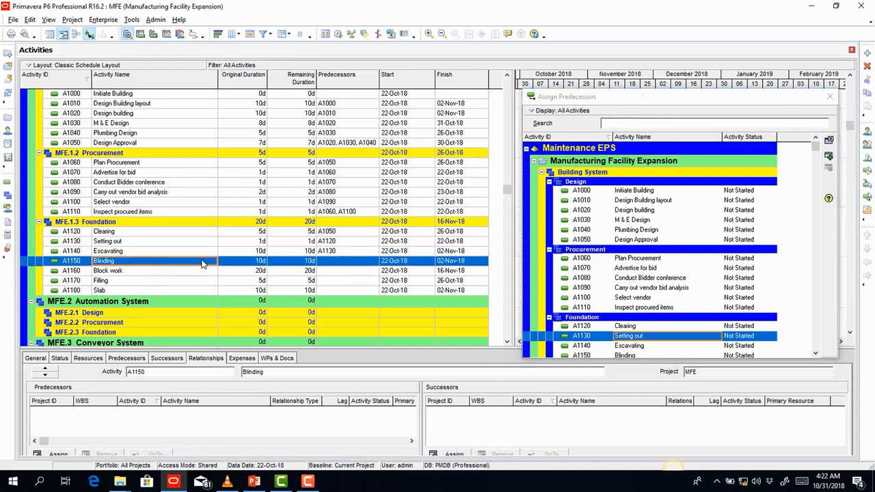
pyautogui.click(606, 334)
pyautogui.click(625, 346)
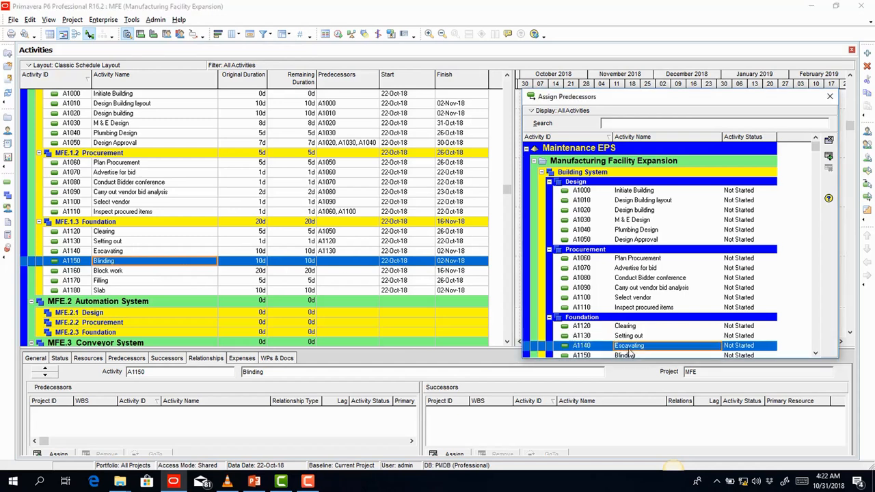
pyautogui.click(828, 158)
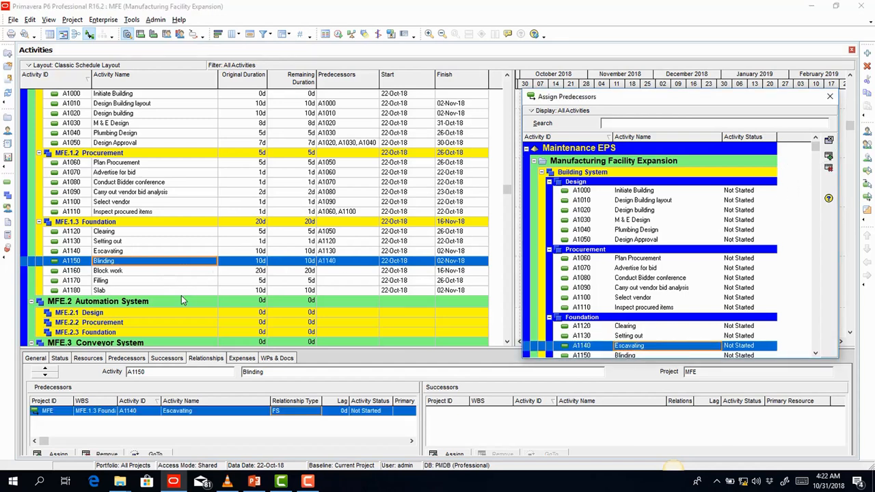
# - Make Blinding the predecessor of Block work
pyautogui.click(144, 273)
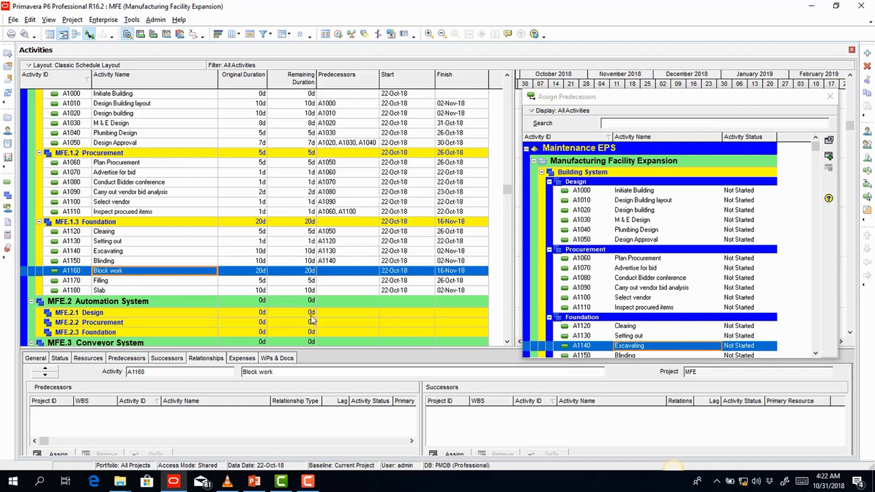
pyautogui.click(815, 354)
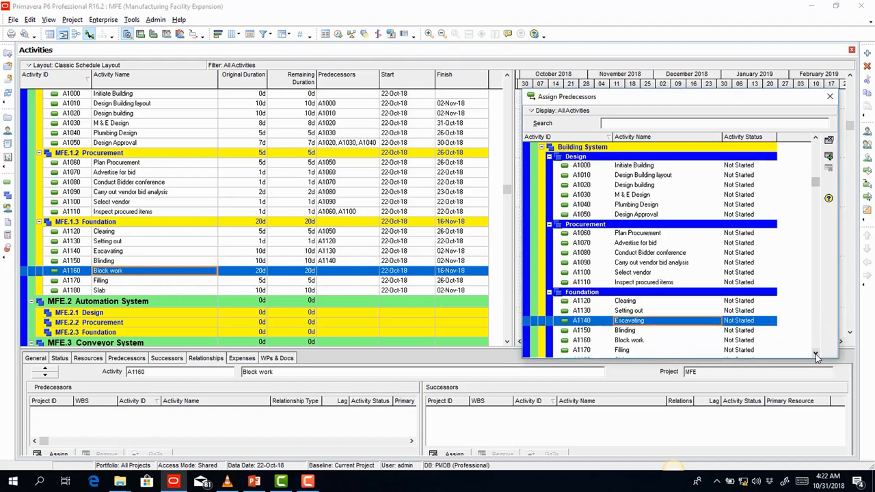
pyautogui.click(815, 354)
pyautogui.click(815, 355)
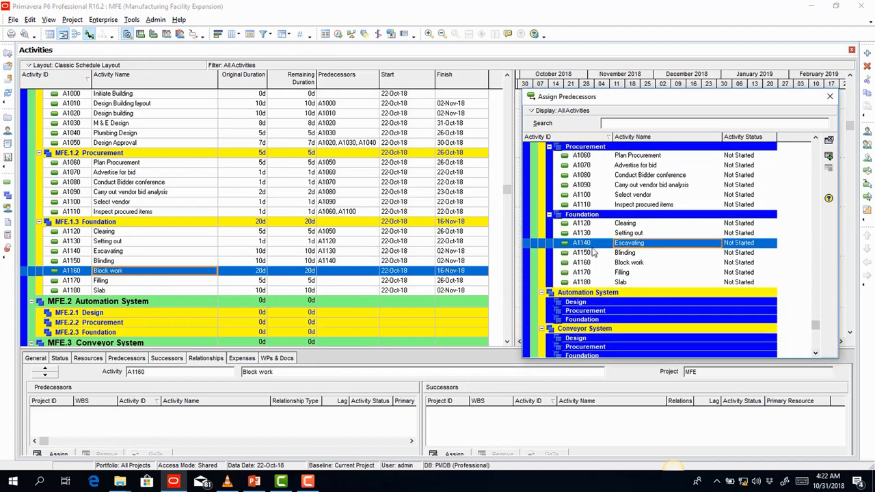
pyautogui.click(629, 253)
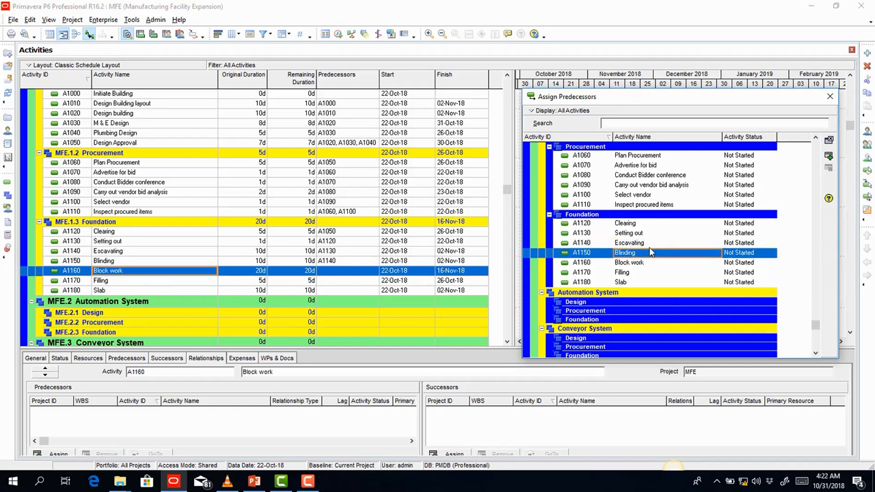
pyautogui.click(828, 158)
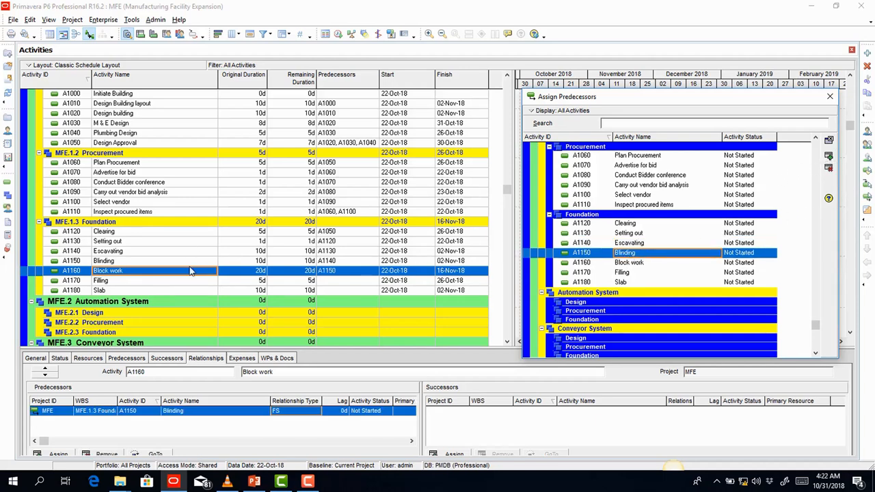
pyautogui.click(159, 281)
# - Make Block work precede Filling and Filling precede Slab, then close the predecessor list
pyautogui.click(157, 283)
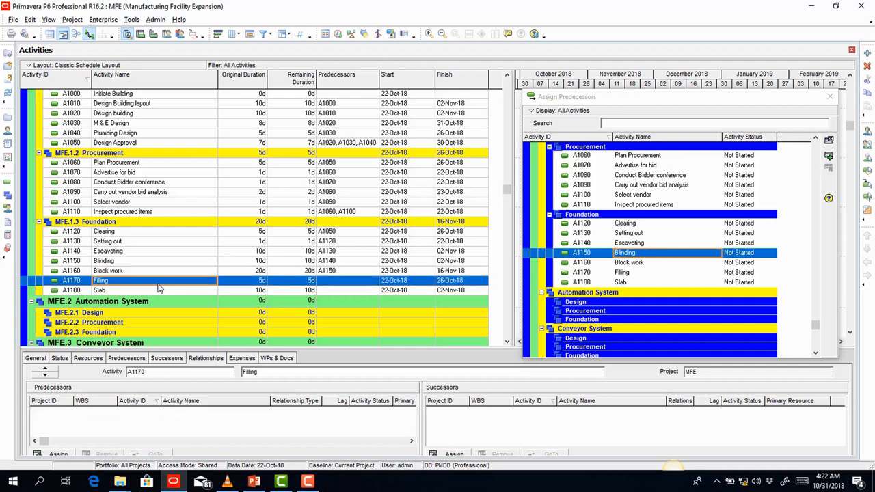
pyautogui.click(630, 264)
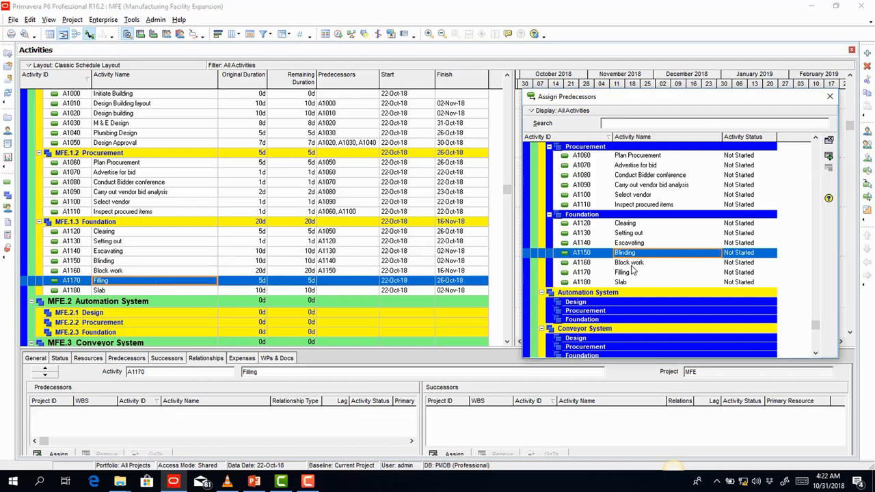
pyautogui.click(829, 157)
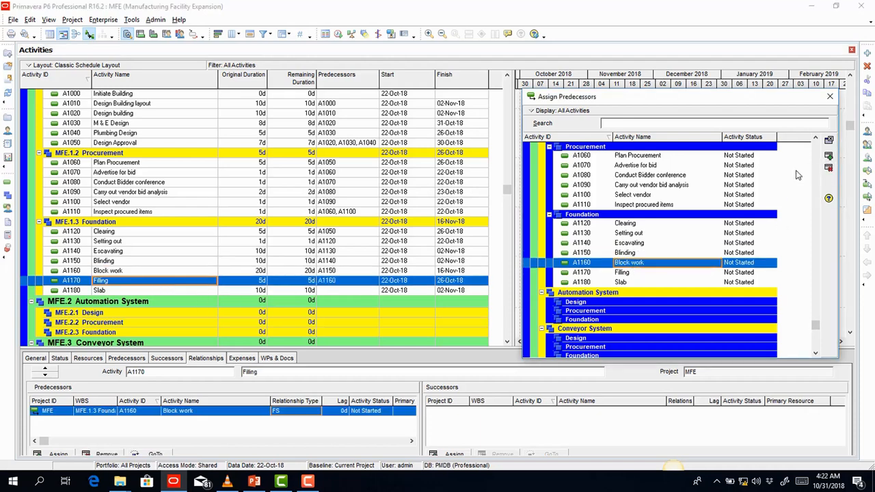
pyautogui.click(133, 293)
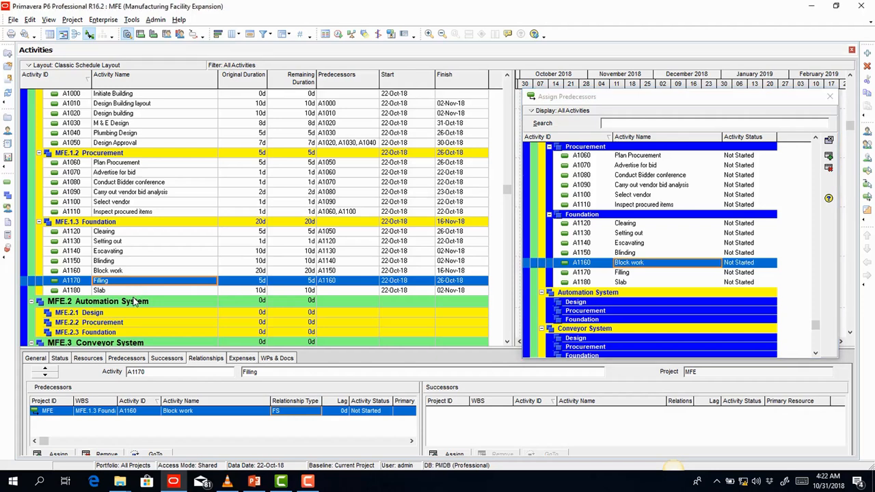
pyautogui.click(134, 292)
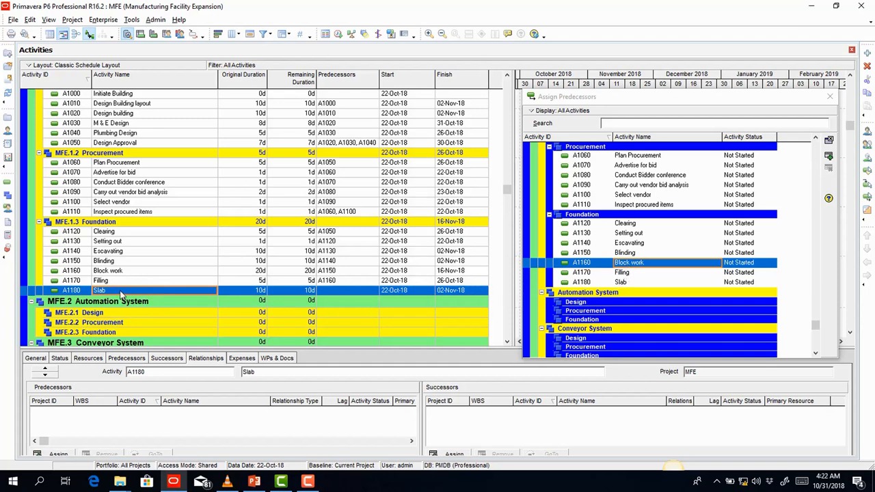
pyautogui.click(619, 275)
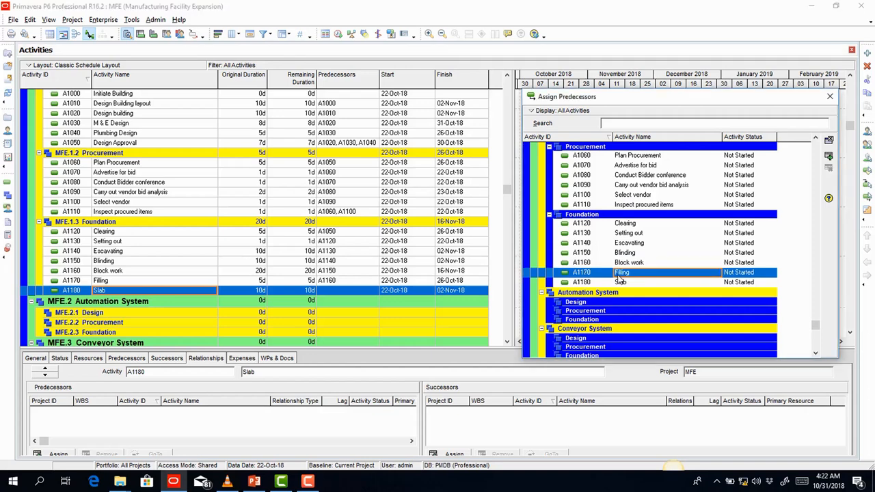
pyautogui.click(828, 157)
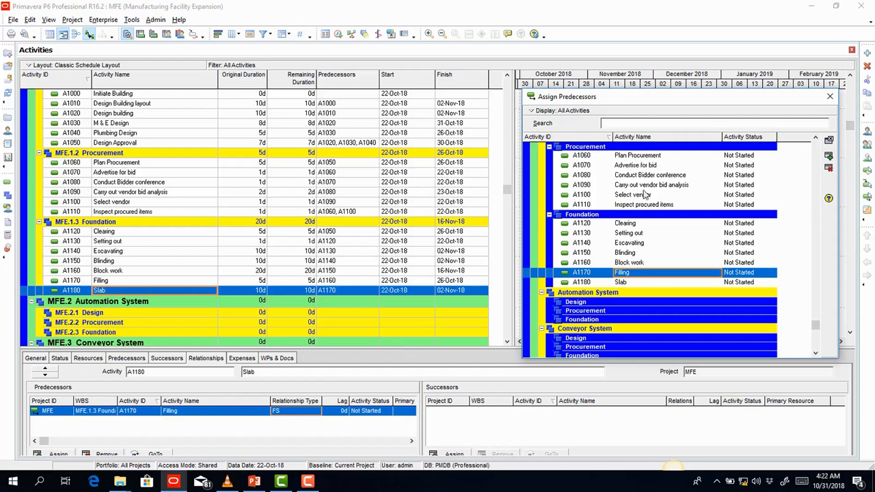
pyautogui.click(830, 141)
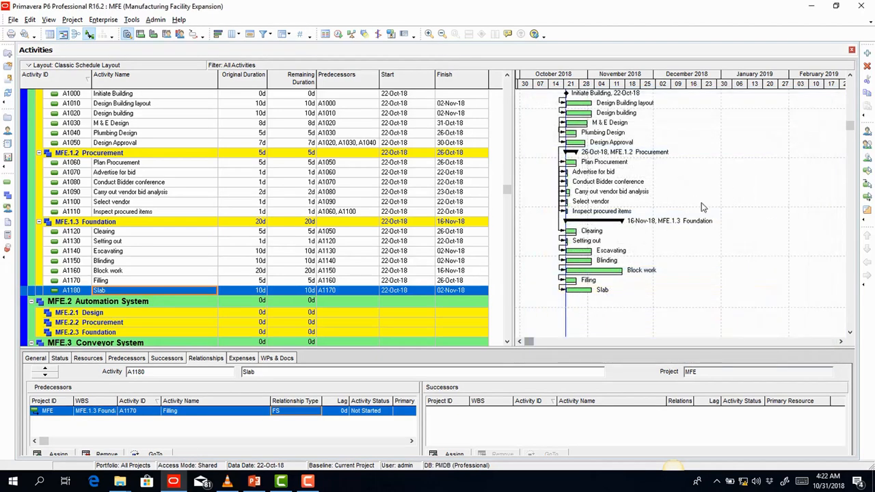
# - Scroll up to the MFE rows and zoom the Gantt timescale to weekly headings with day columns
pyautogui.click(850, 76)
pyautogui.click(849, 77)
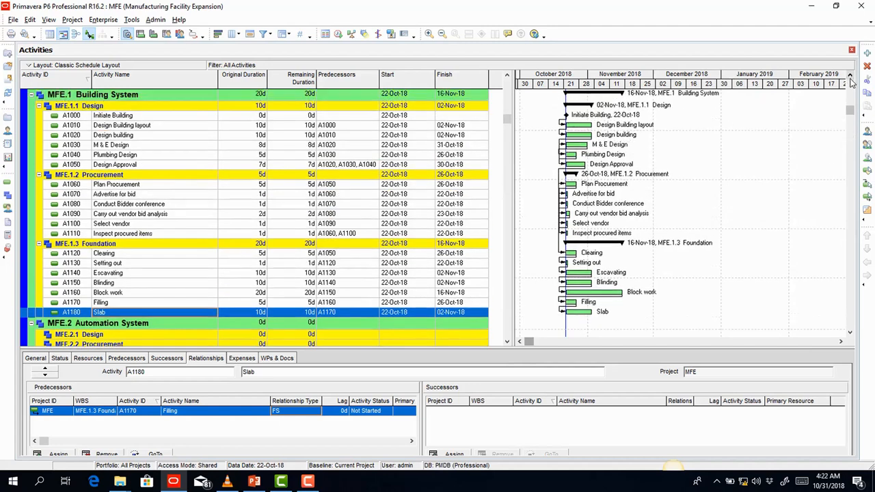
pyautogui.click(849, 76)
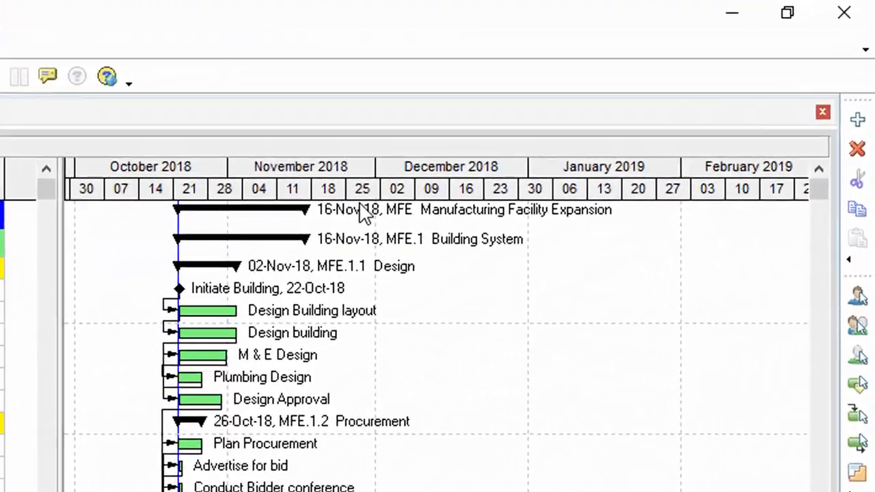
pyautogui.moveTo(247, 243); pyautogui.dragTo(688, 269)
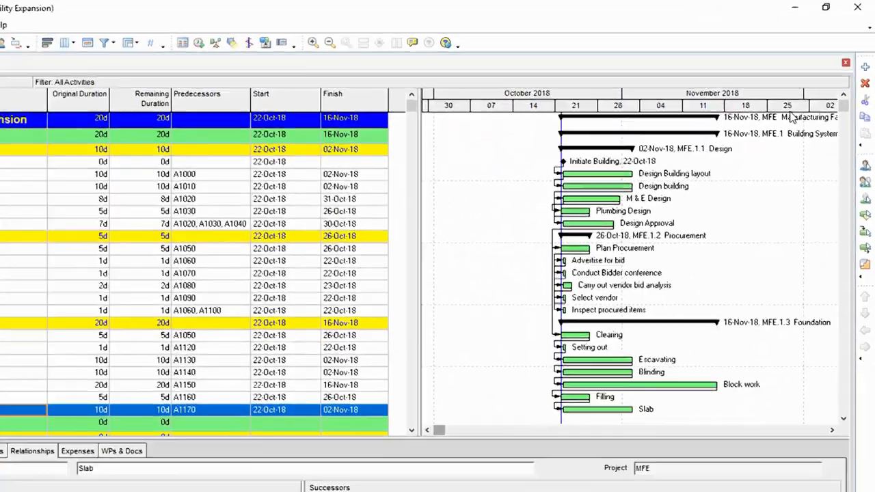
pyautogui.moveTo(791, 114); pyautogui.dragTo(780, 114)
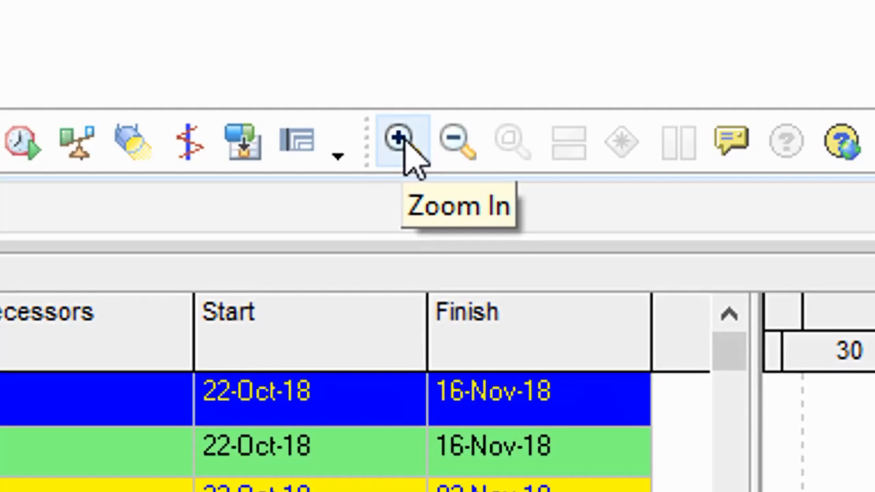
pyautogui.click(401, 132)
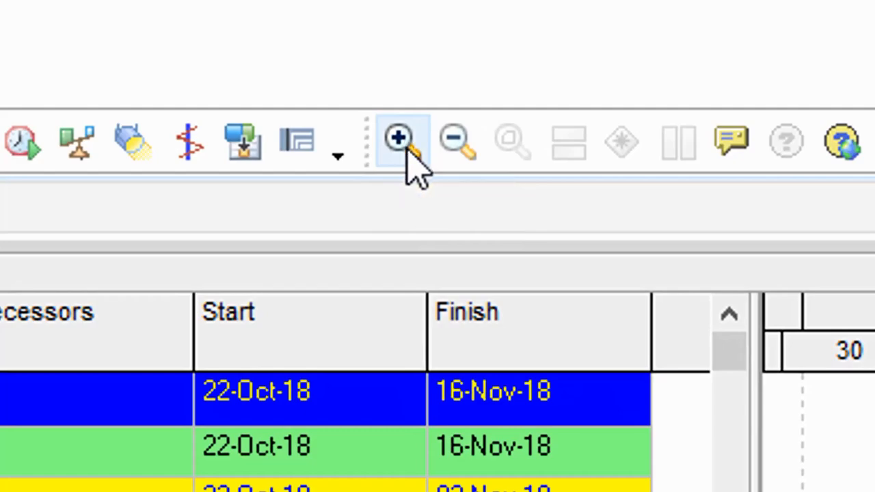
pyautogui.click(457, 144)
pyautogui.click(456, 144)
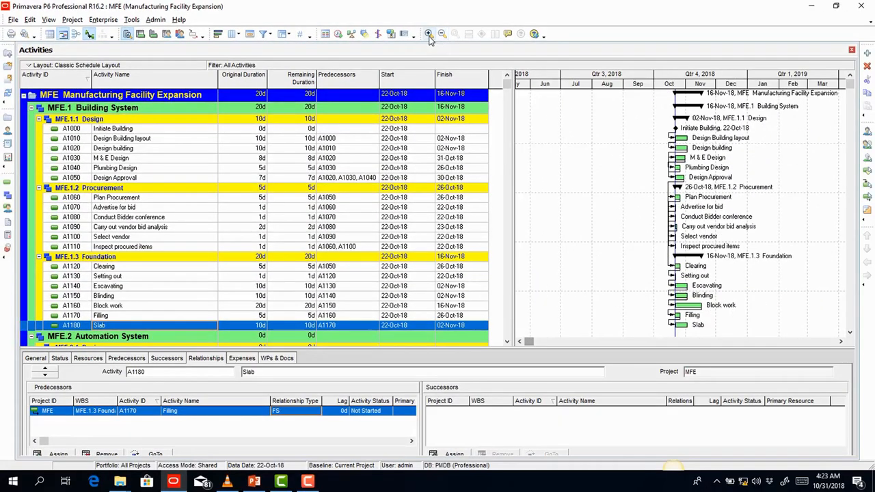
pyautogui.click(429, 38)
pyautogui.click(429, 38)
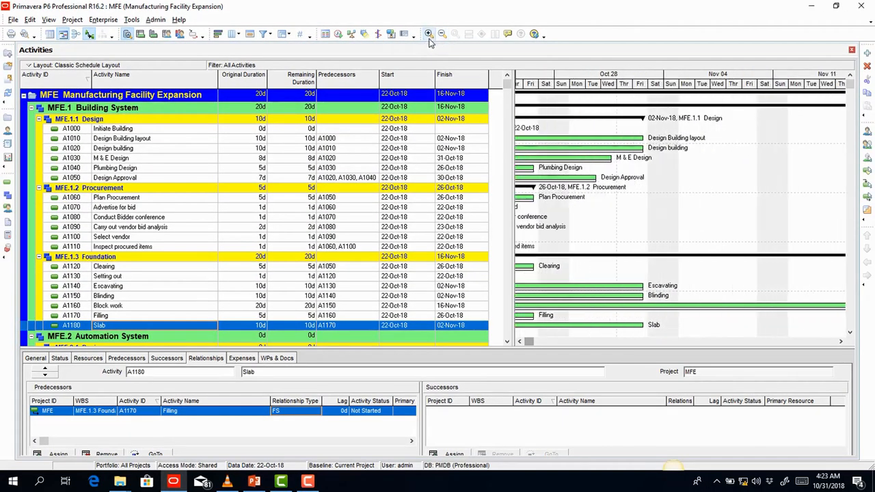
pyautogui.click(442, 34)
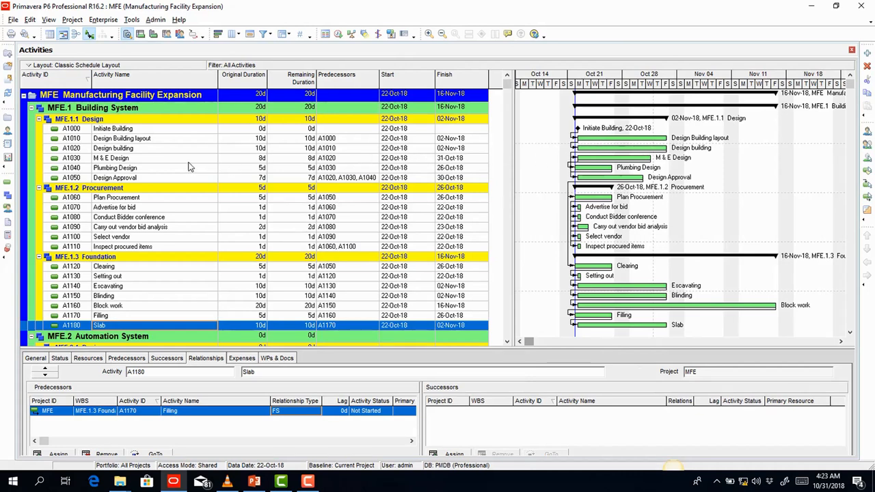
pyautogui.click(169, 140)
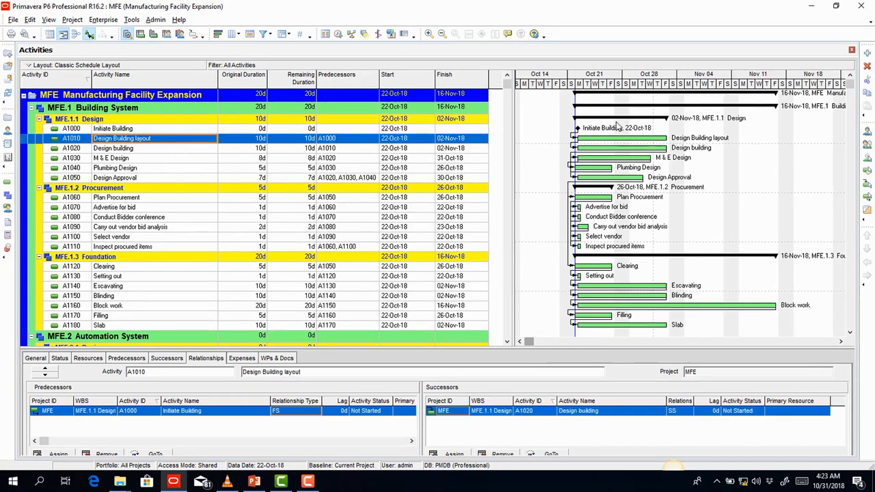
pyautogui.click(147, 119)
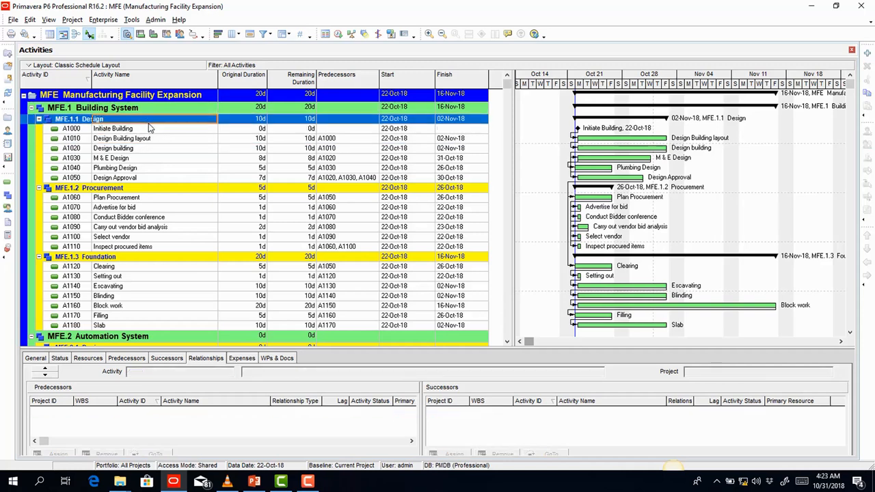
pyautogui.click(612, 107)
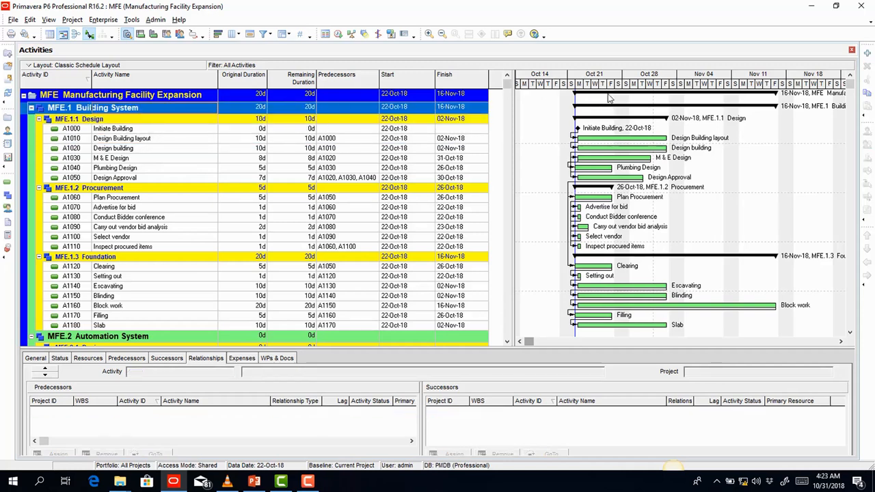
pyautogui.click(613, 96)
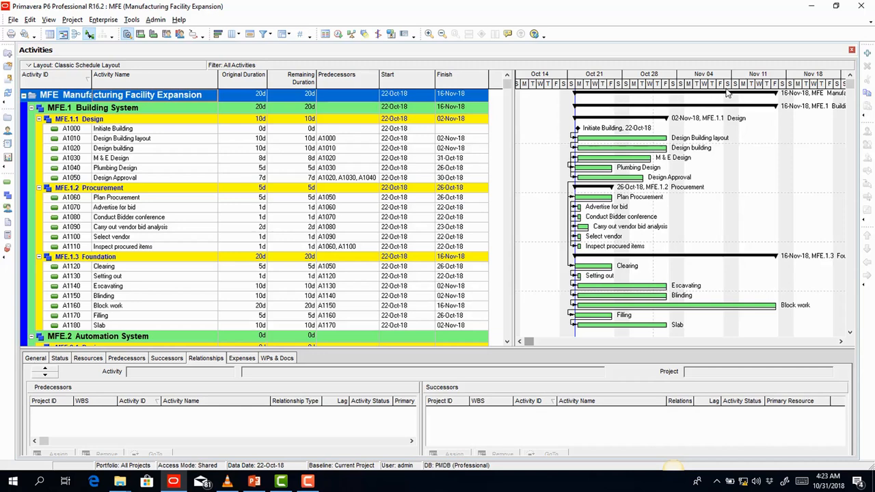
pyautogui.keyDown('ctrl'); pyautogui.click(656, 108); pyautogui.keyUp('ctrl')
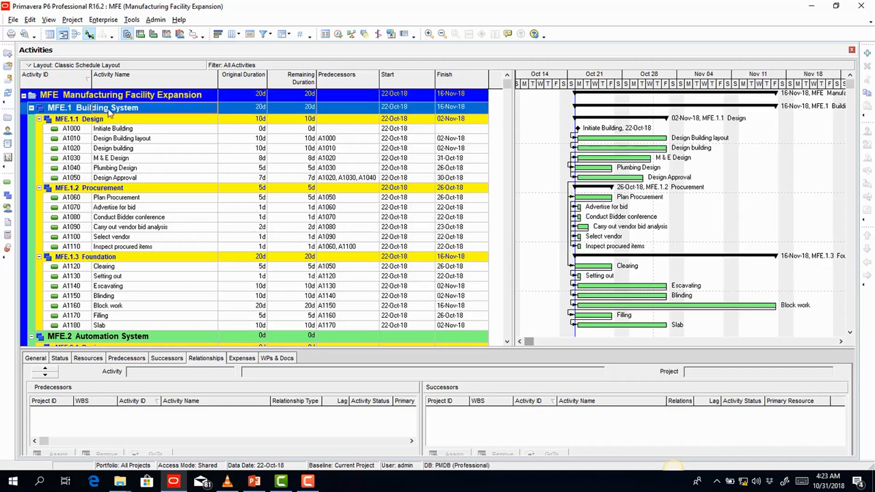
pyautogui.click(649, 120)
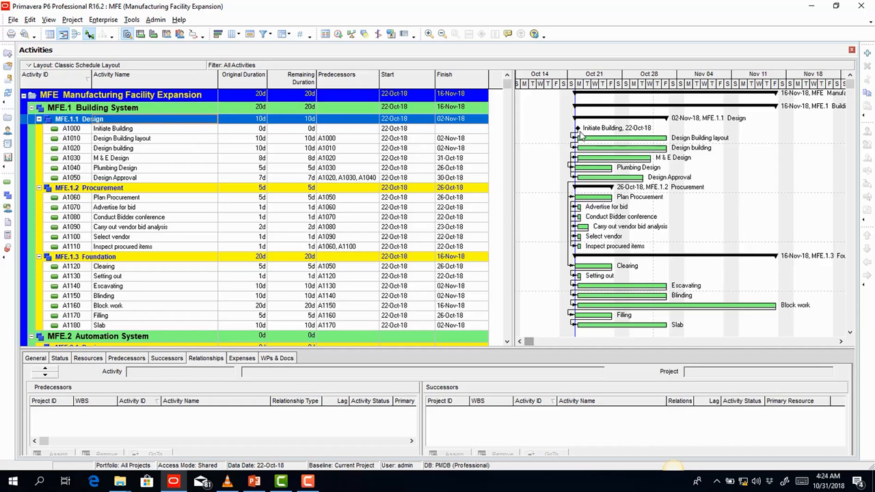
pyautogui.click(598, 190)
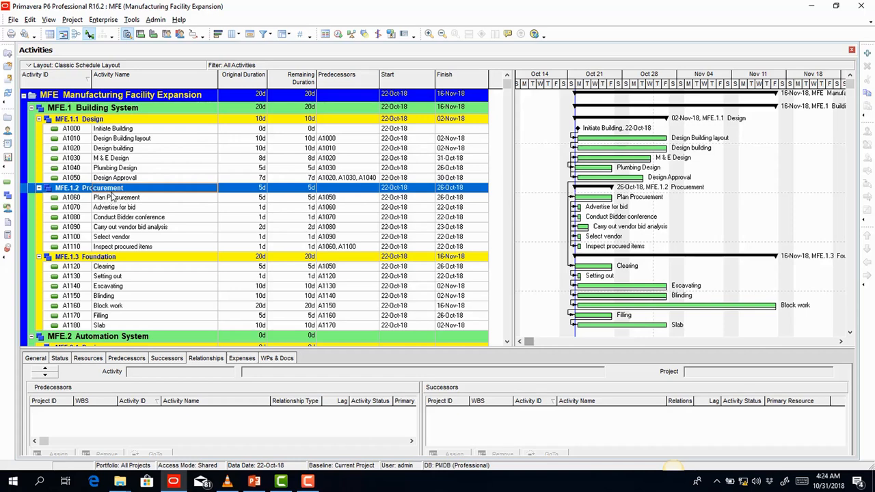
pyautogui.click(618, 258)
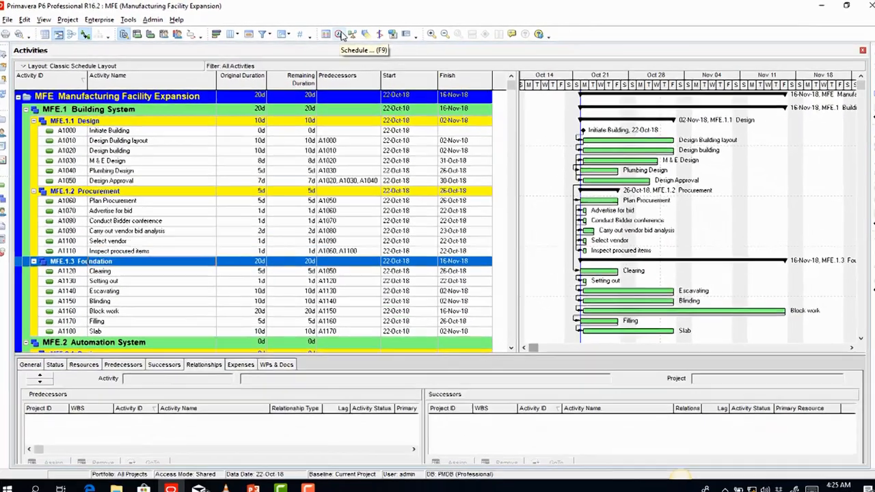
# - Schedule the MFE project (F9) so it finishes 18-Feb-19 with the critical path in red
pyautogui.click(389, 45)
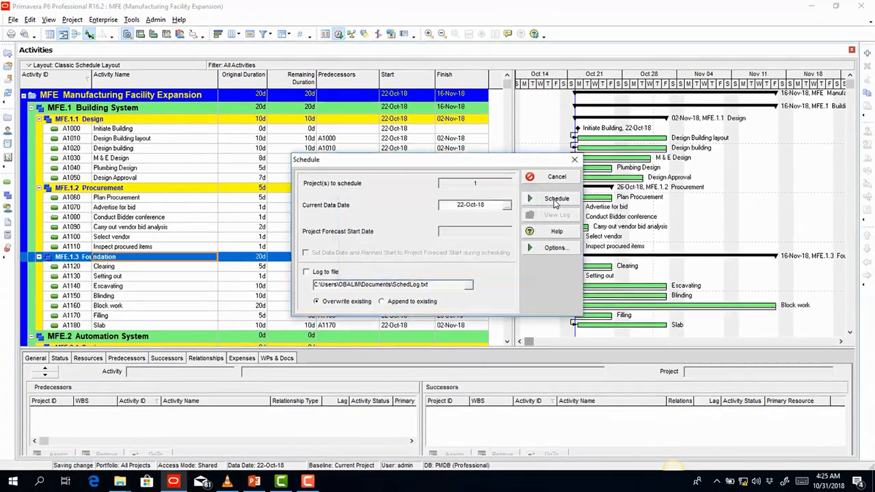
pyautogui.click(565, 199)
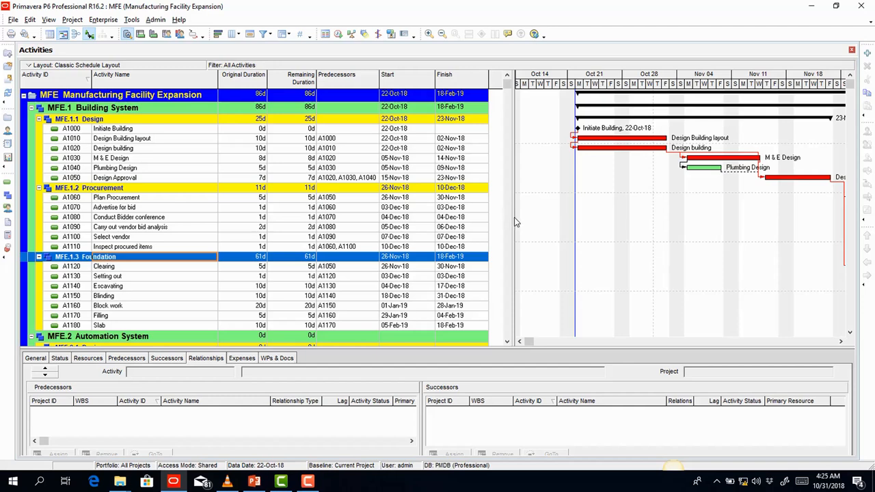
# - Widen the Gantt pane and pan along the bars to check the red path from Design to Slab
pyautogui.moveTo(516, 222); pyautogui.dragTo(313, 240)
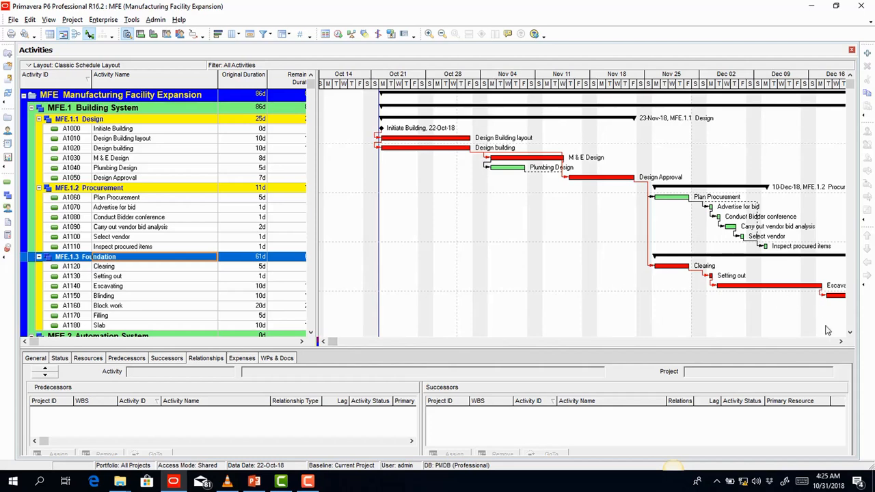
pyautogui.click(838, 343)
pyautogui.click(837, 342)
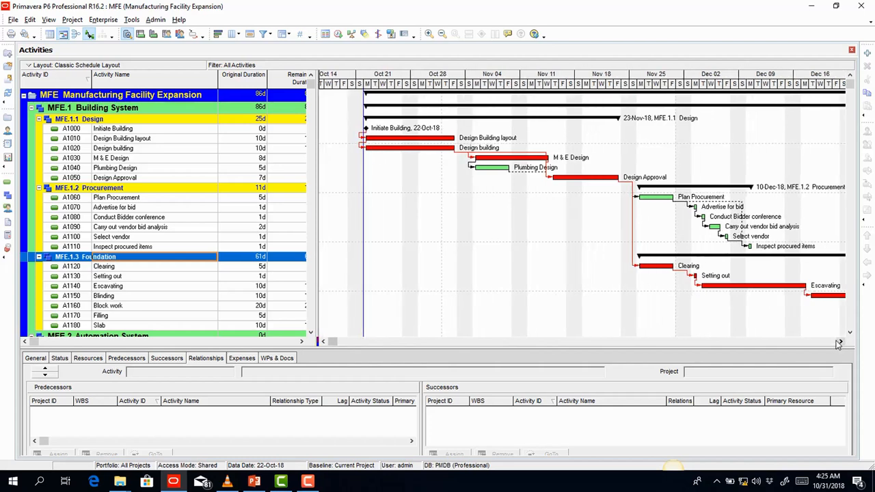
pyautogui.click(835, 343)
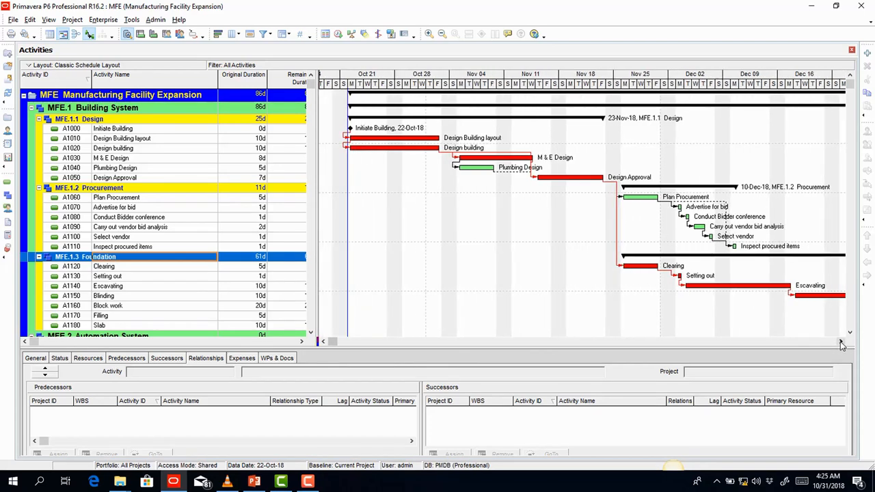
pyautogui.click(840, 343)
pyautogui.click(841, 342)
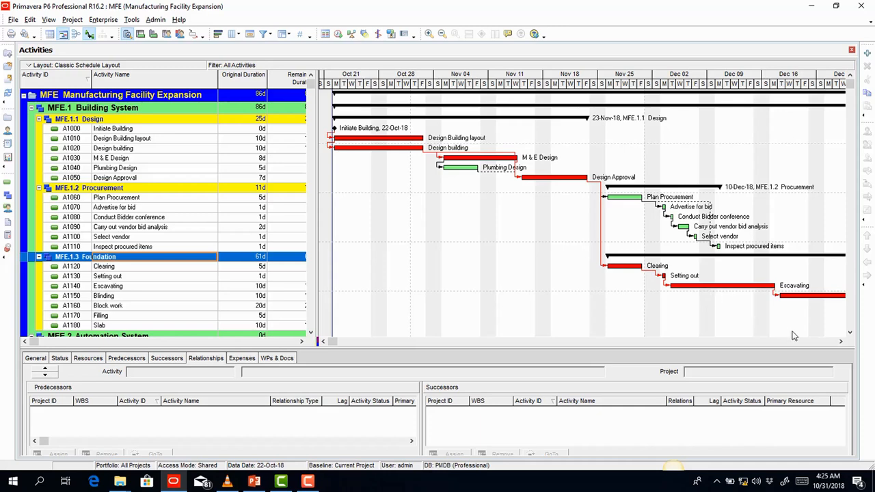
pyautogui.moveTo(841, 342); pyautogui.dragTo(842, 345)
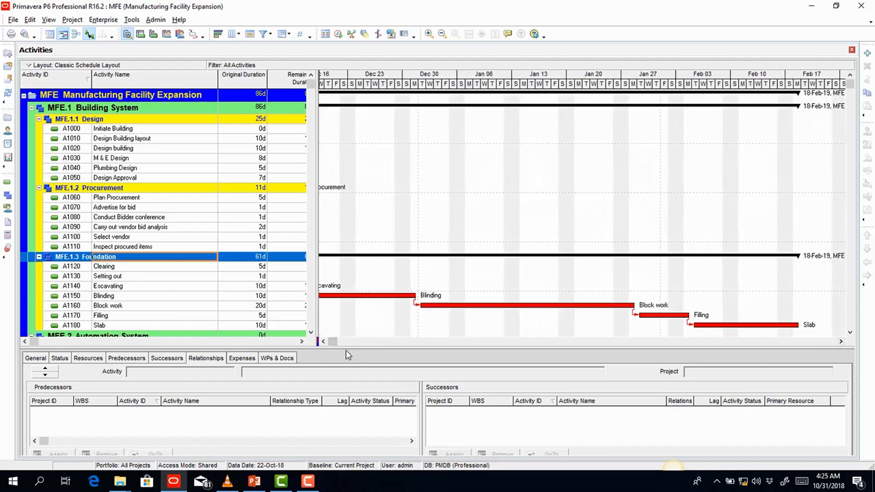
pyautogui.moveTo(324, 341); pyautogui.dragTo(325, 346)
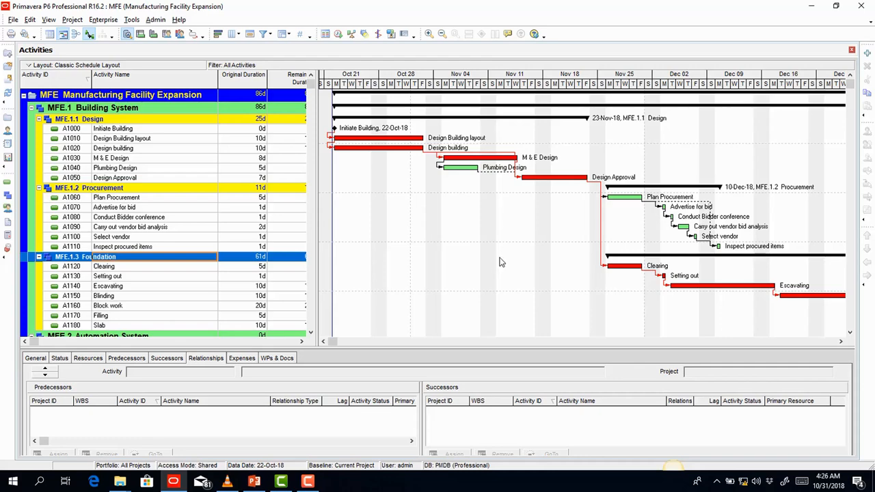
# - Present PowerPoint slide 64, Chapter 6: Creating Relationships, full screen and advance one slide
pyautogui.click(260, 482)
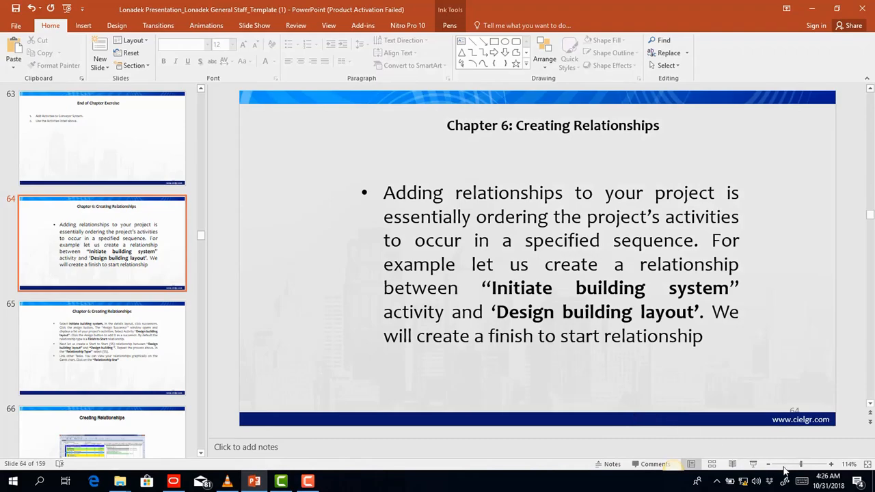
pyautogui.click(753, 464)
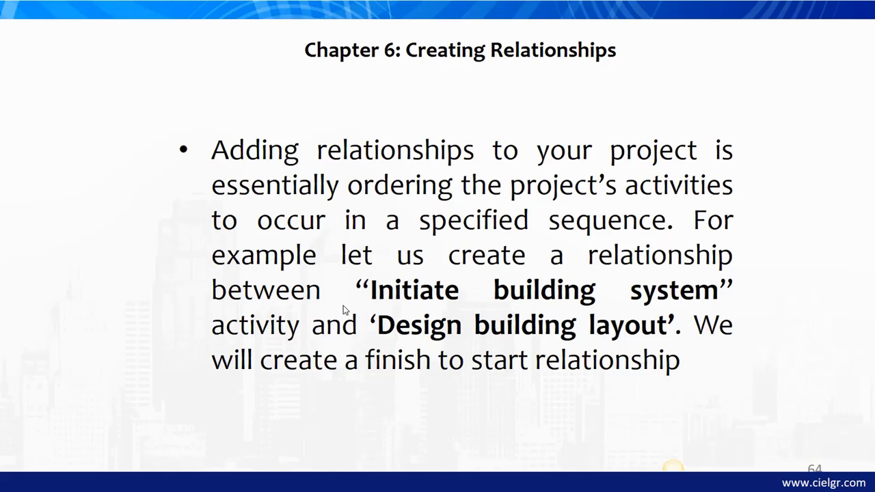
pyautogui.click(344, 305)
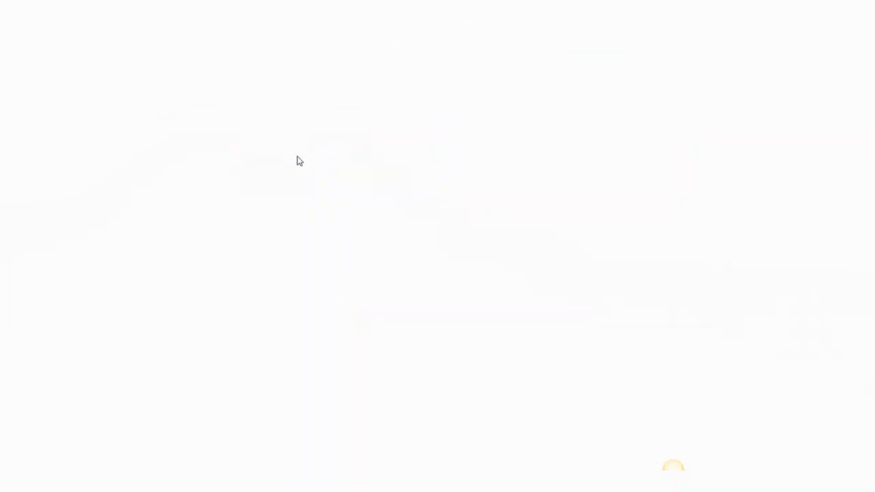
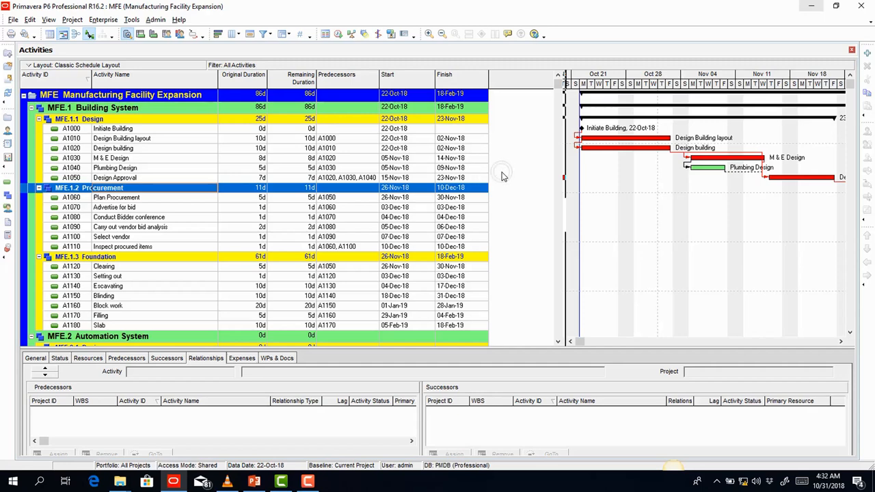
# - In the activity table's Columns dialog, search the available columns for 'float' and pick Total Float
pyautogui.rightClick(501, 174)
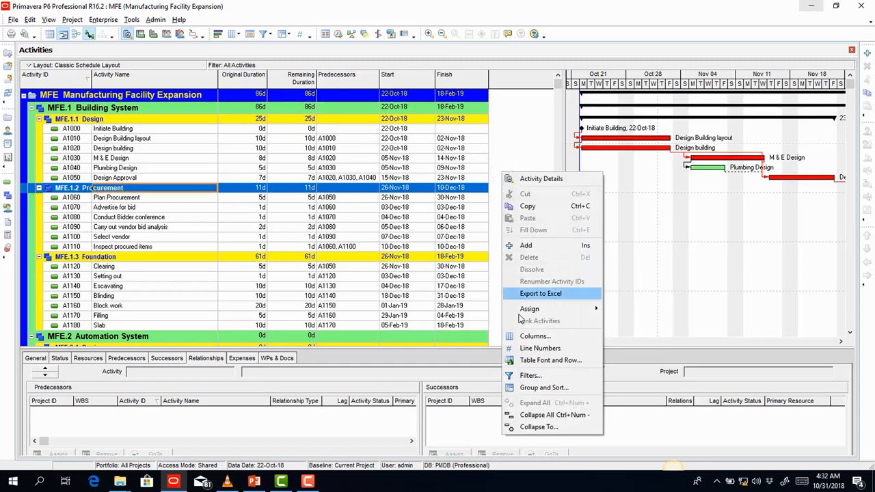
pyautogui.click(536, 336)
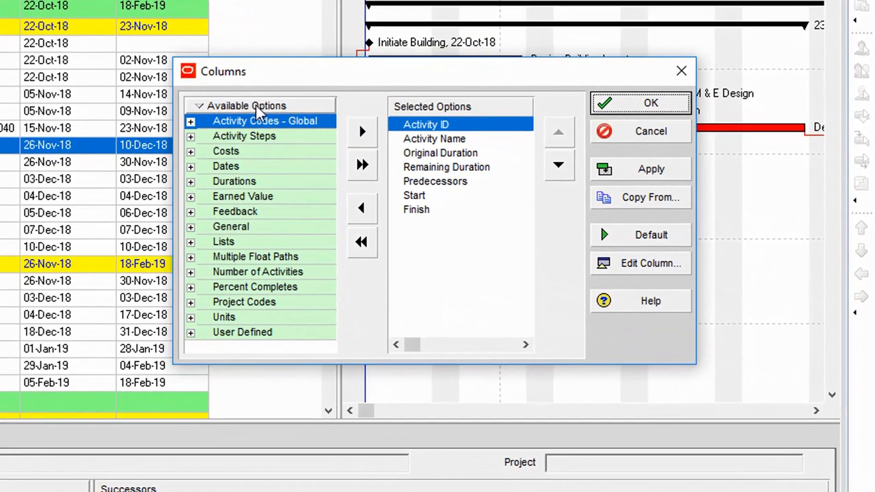
pyautogui.rightClick(514, 164)
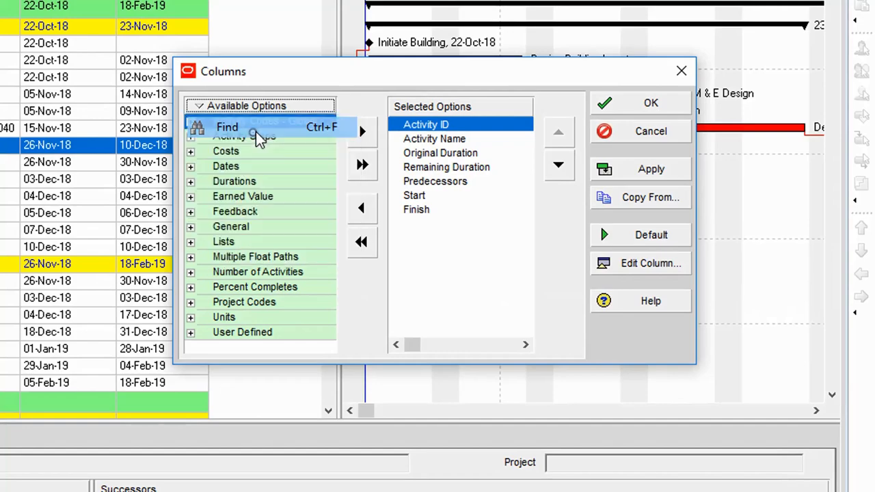
pyautogui.click(254, 132)
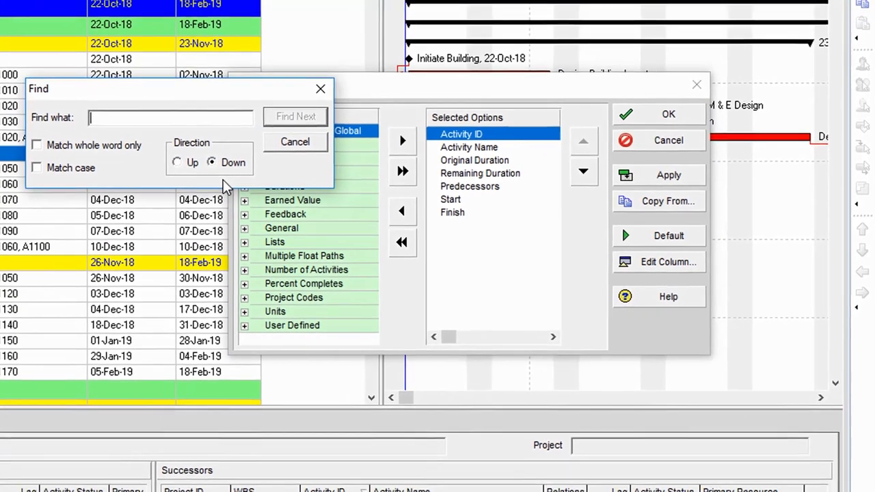
pyautogui.write('float')
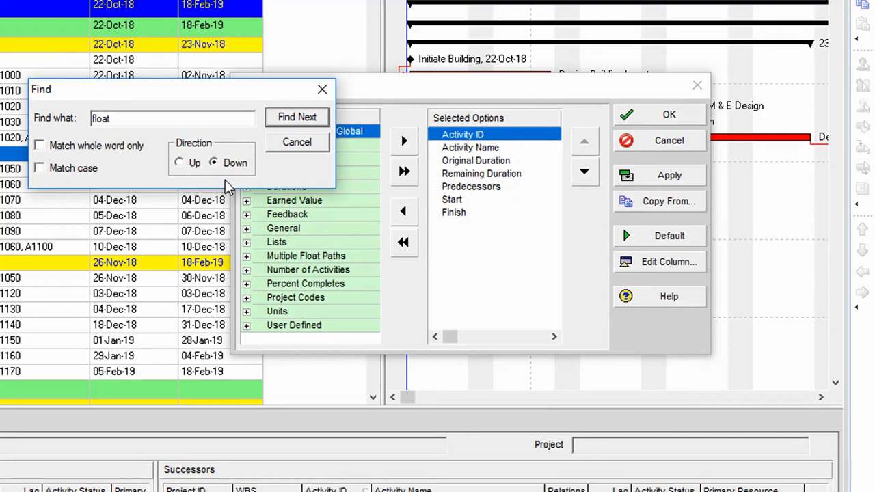
pyautogui.press('Return')
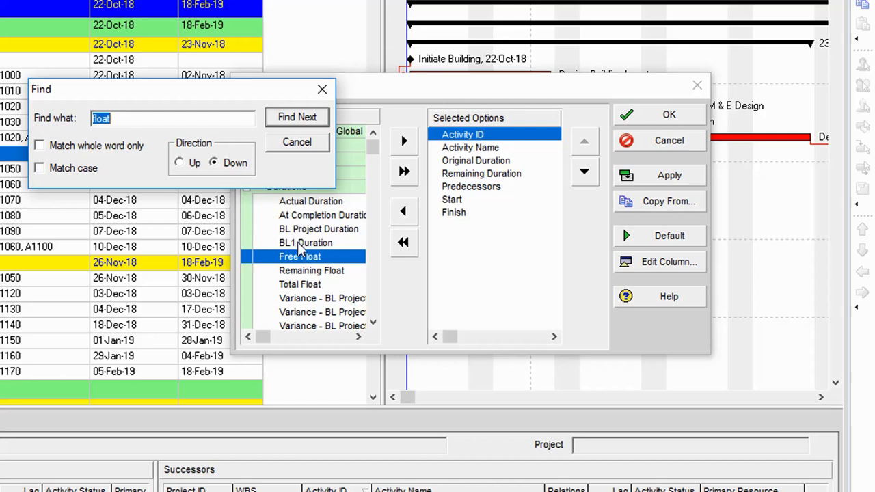
pyautogui.click(287, 279)
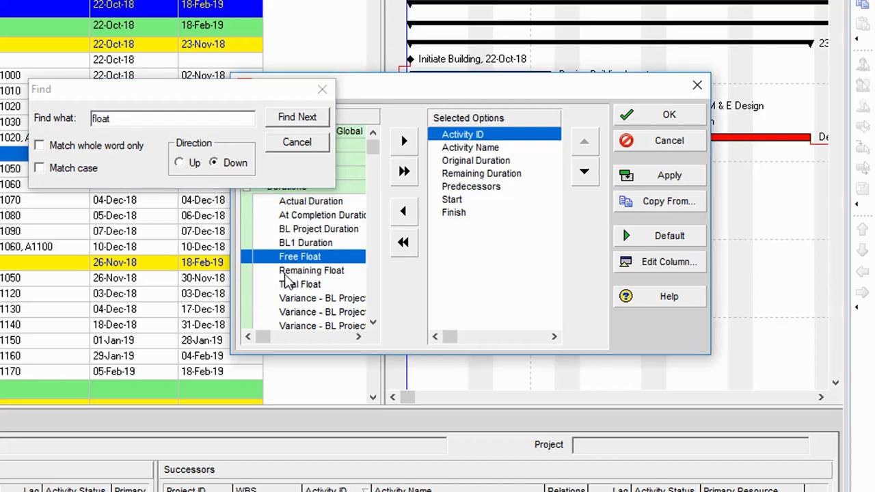
pyautogui.click(295, 293)
pyautogui.click(291, 282)
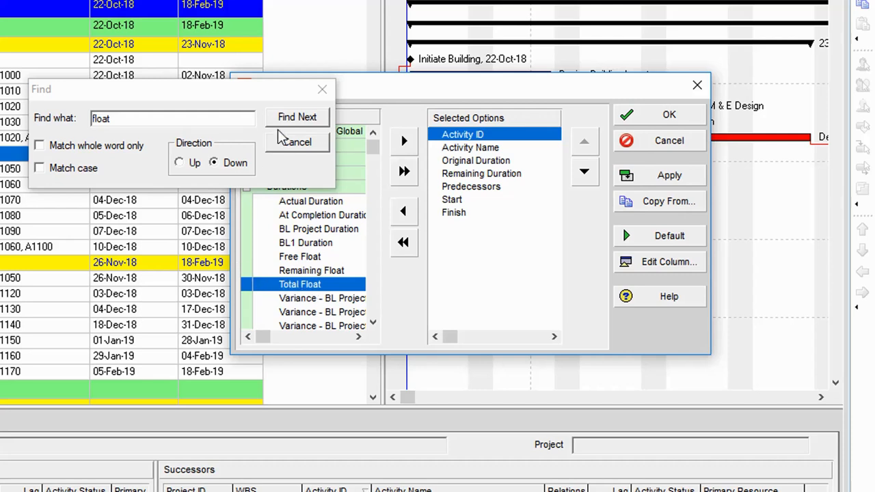
# - Add Total Float to the displayed columns, move it to the end, and apply
pyautogui.click(322, 88)
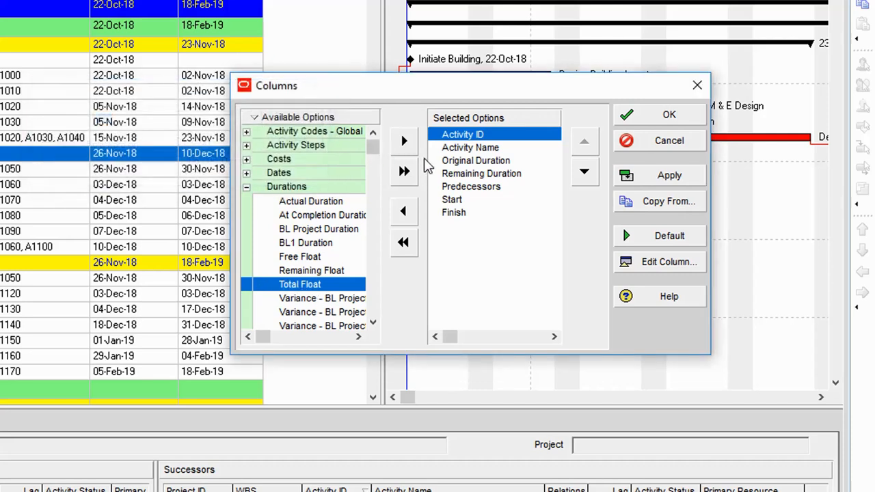
pyautogui.click(404, 142)
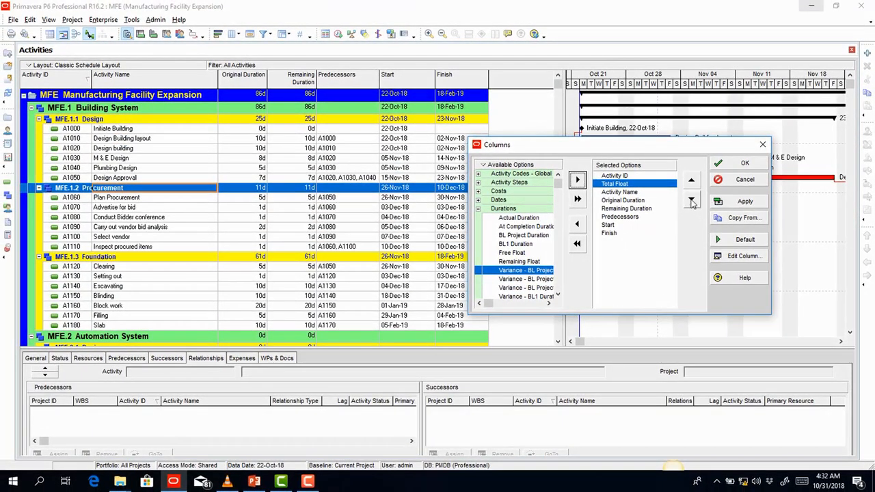
pyautogui.click(691, 200)
pyautogui.click(691, 201)
pyautogui.click(691, 201)
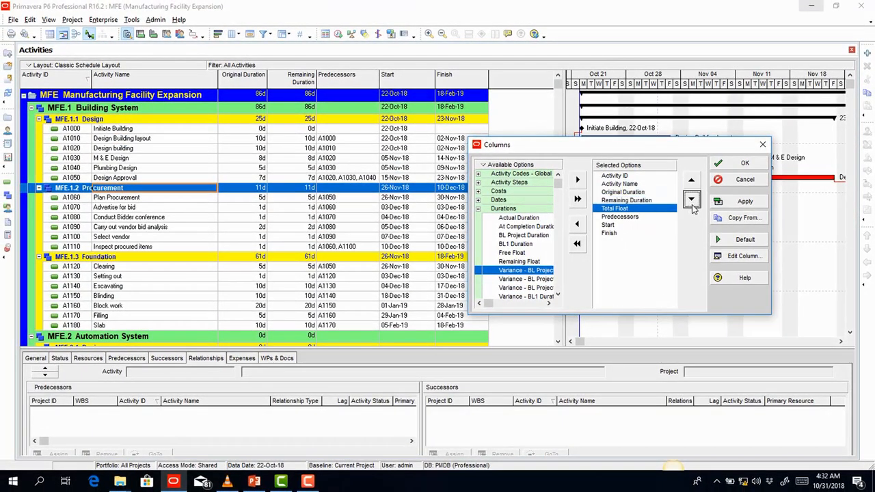
pyautogui.click(691, 200)
pyautogui.click(691, 201)
pyautogui.click(691, 200)
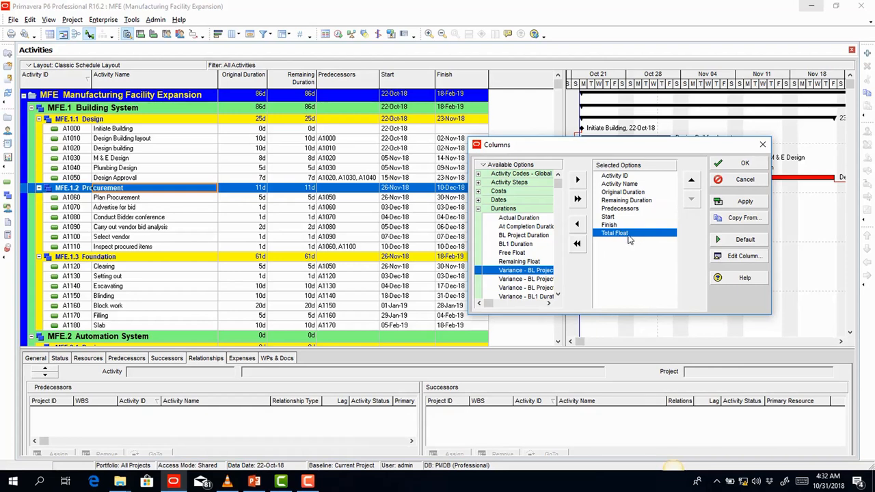
pyautogui.click(745, 201)
# - Confirm the columns, then check float on Design, M & E Design and Plumbing Design (3d)
pyautogui.click(743, 164)
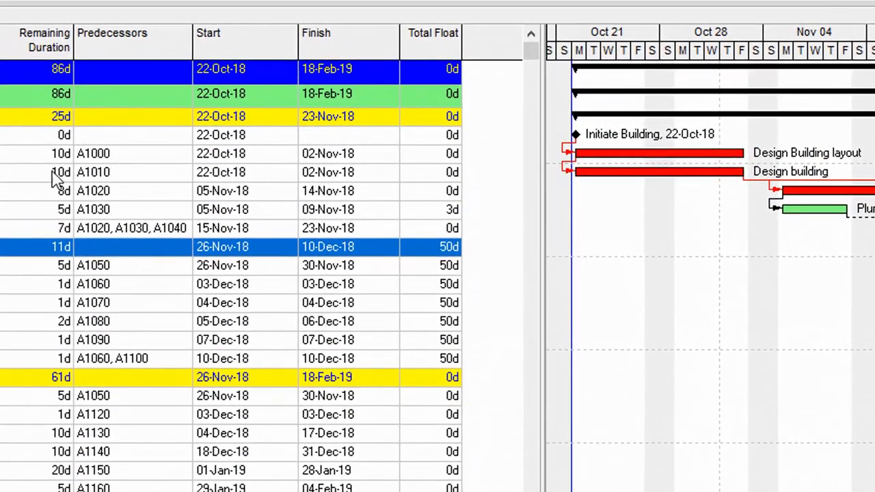
pyautogui.click(616, 172)
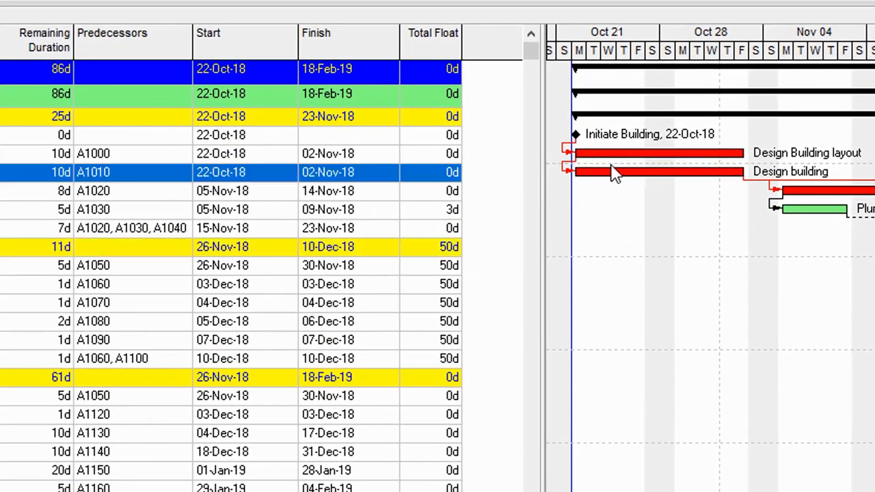
pyautogui.click(614, 155)
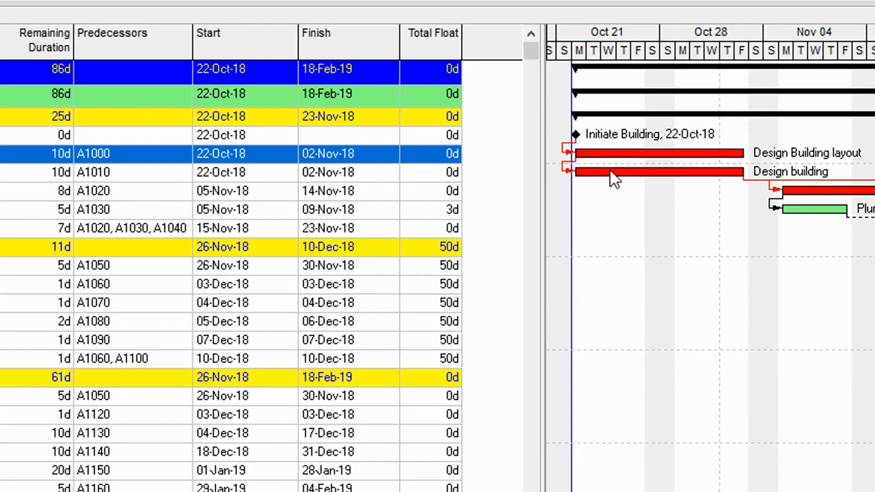
pyautogui.click(602, 174)
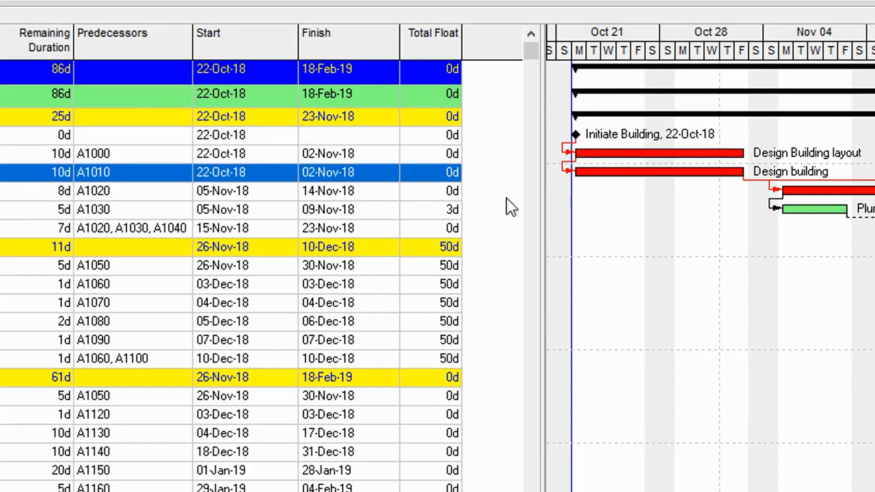
pyautogui.click(805, 193)
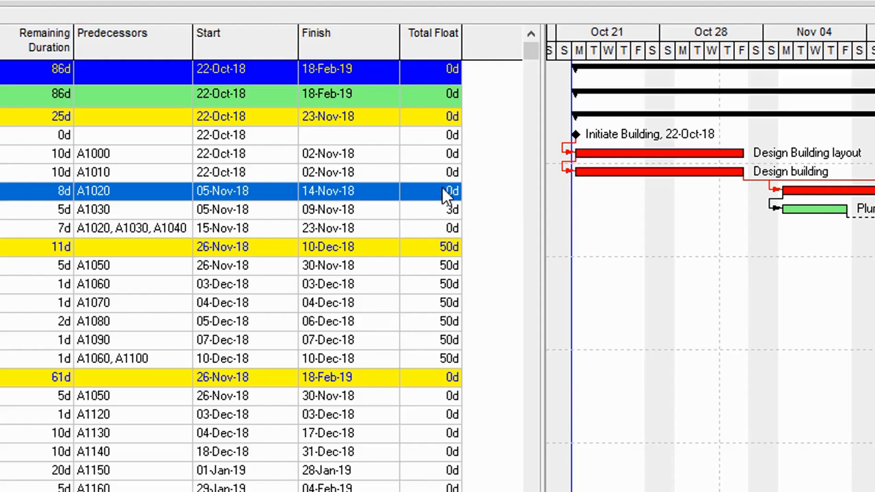
pyautogui.click(811, 211)
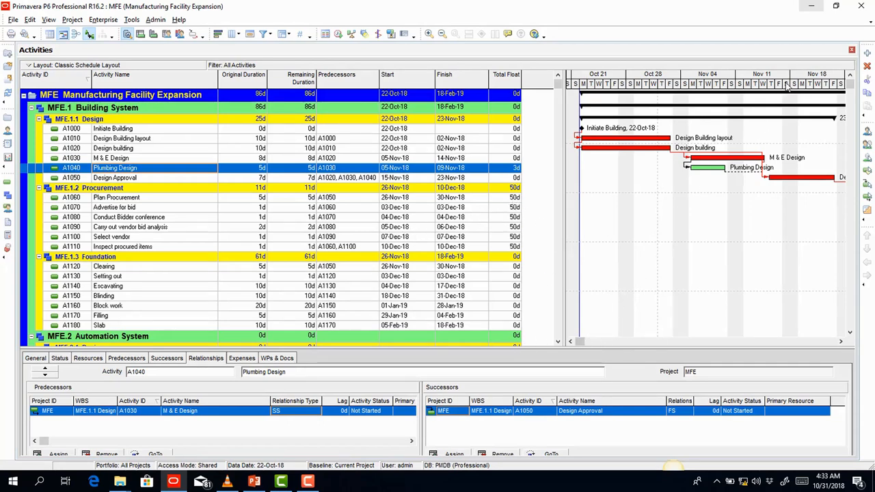
# - Compress the Gantt timescale and review procurement activities' float, noting Plan Procurement's 50d
pyautogui.moveTo(786, 83); pyautogui.dragTo(682, 100)
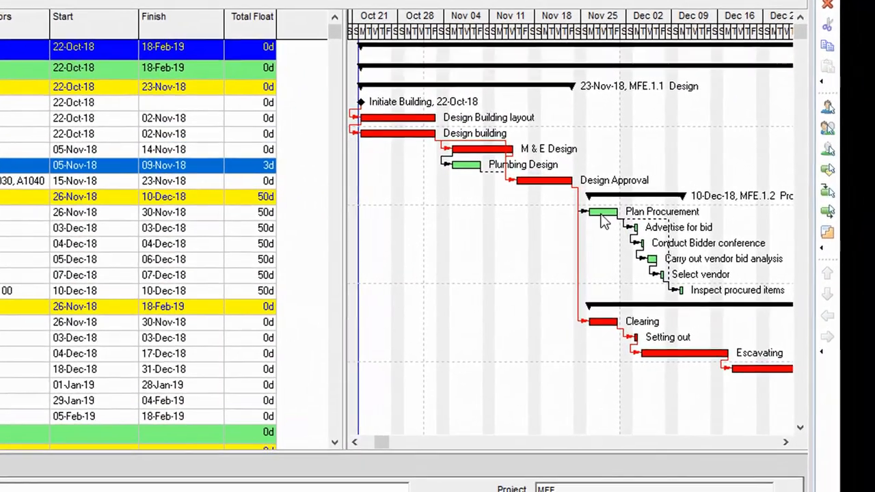
pyautogui.click(713, 200)
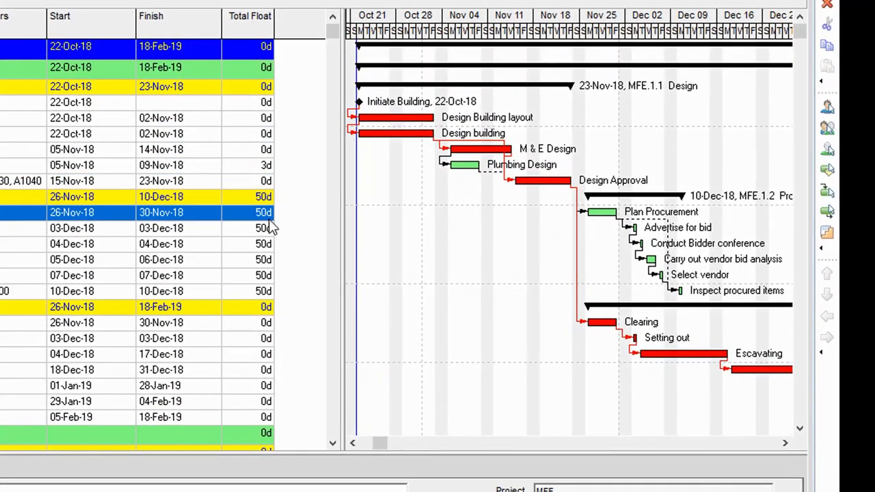
pyautogui.click(635, 243)
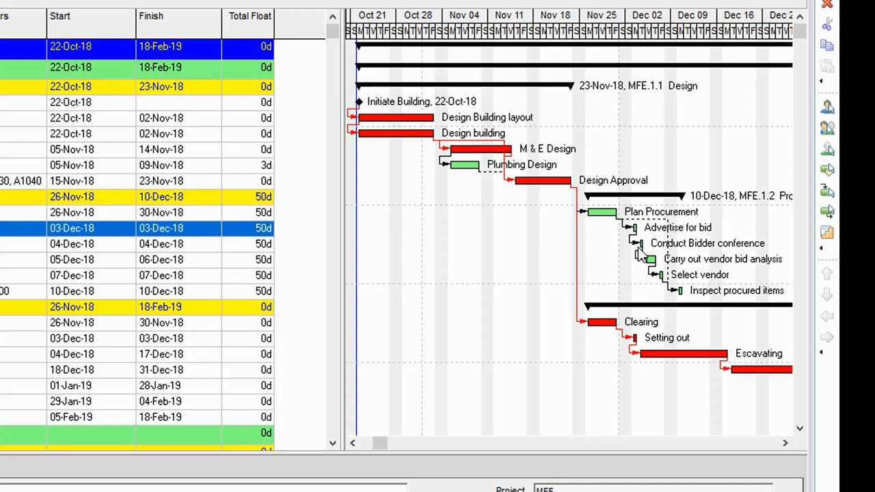
pyautogui.click(646, 258)
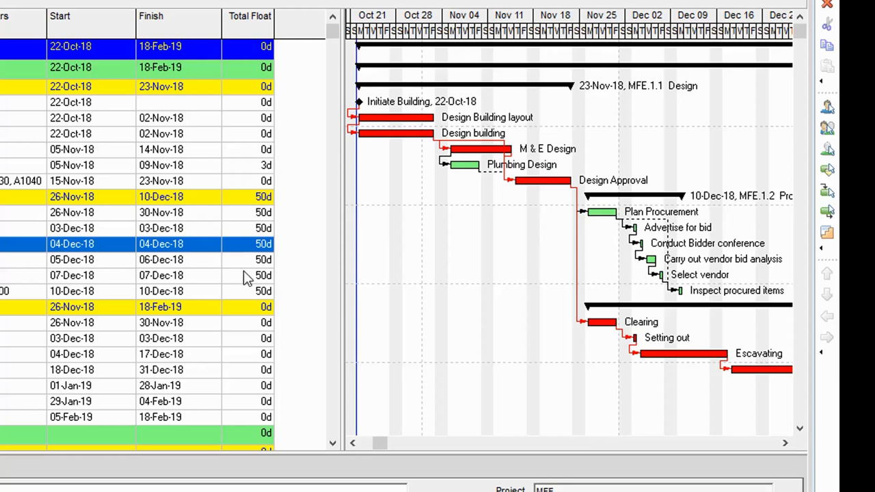
pyautogui.click(678, 292)
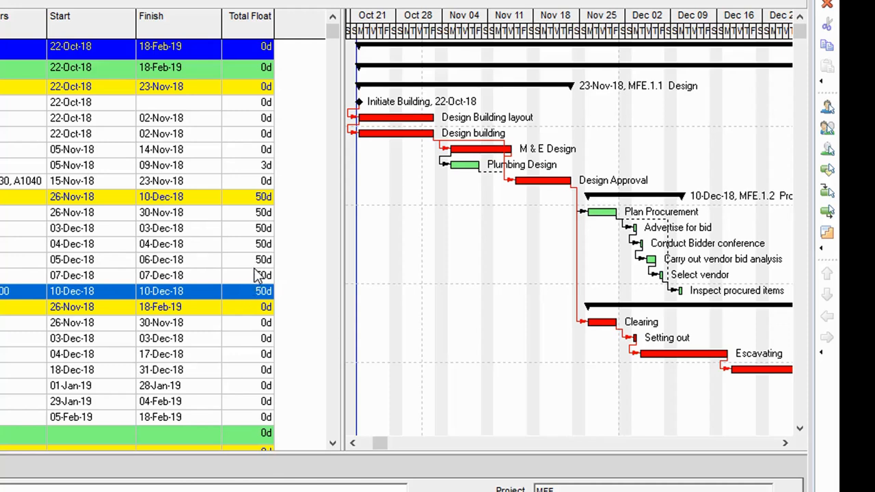
pyautogui.click(246, 214)
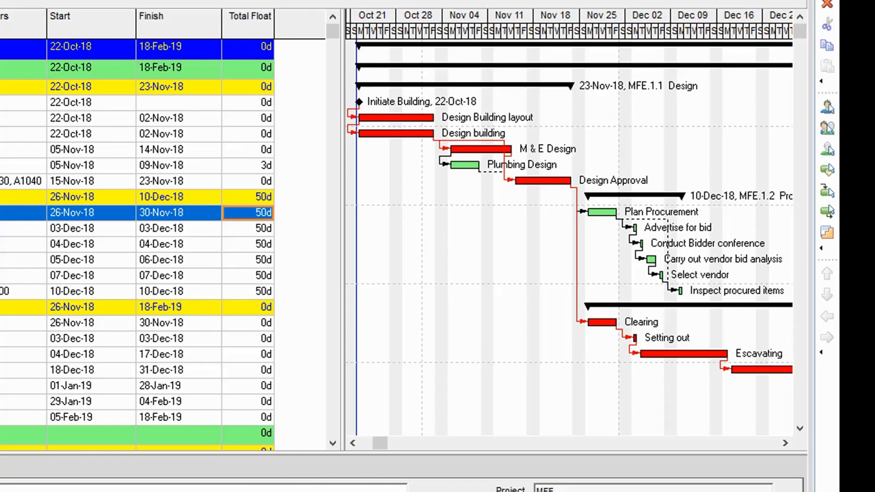
pyautogui.click(6, 228)
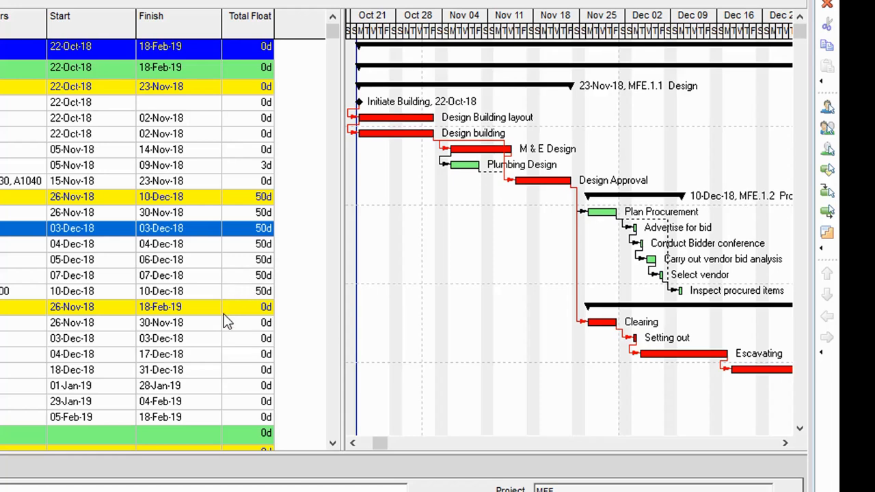
# - Check the 0d float on Clearing, Setting out, Escavating and Blinding
pyautogui.click(599, 329)
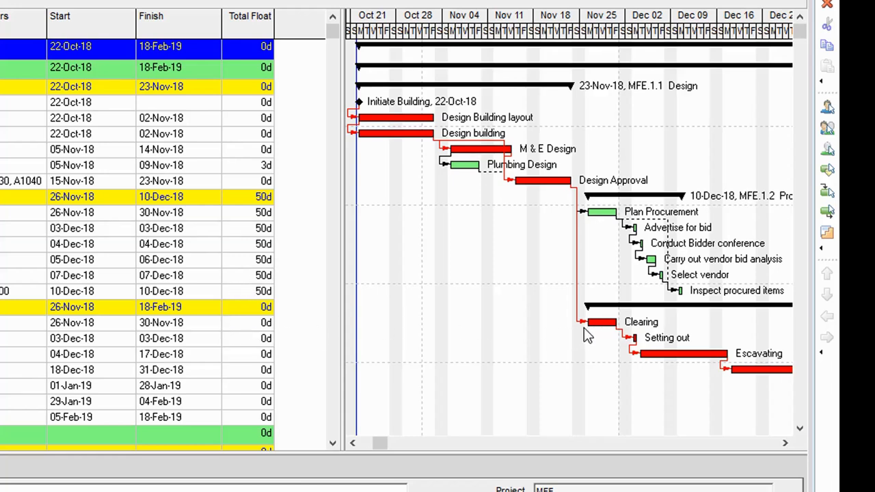
pyautogui.click(633, 342)
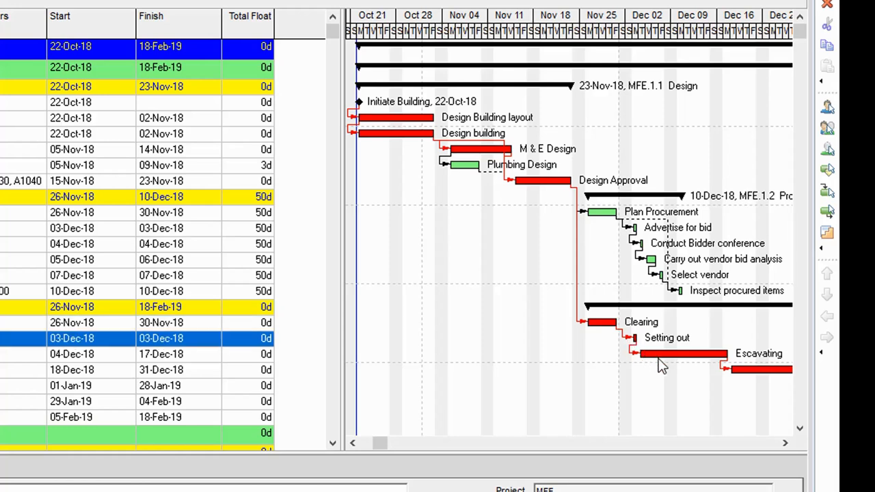
pyautogui.click(662, 355)
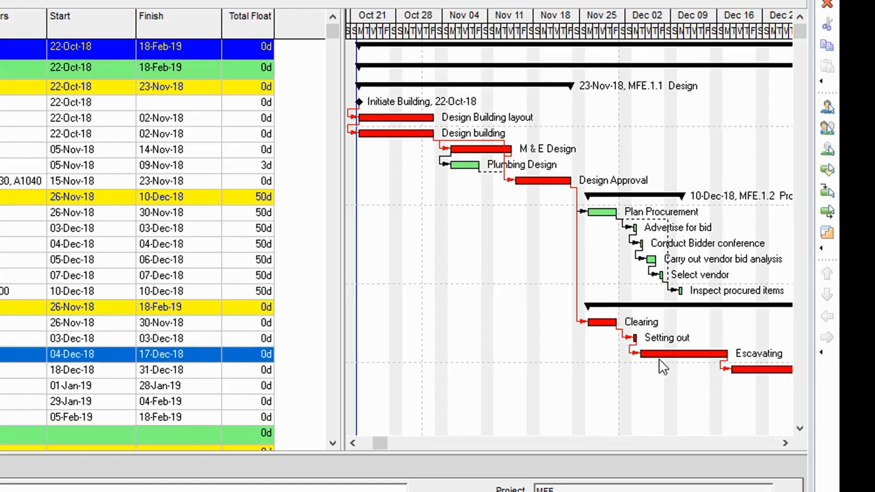
pyautogui.click(748, 371)
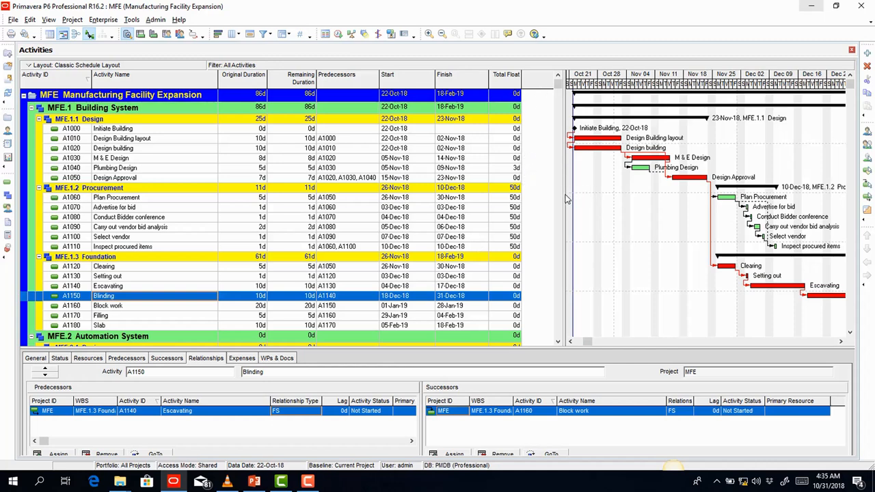
# - Enlarge the Gantt chart and view Initiate Building's successors and predecessors in the details panel
pyautogui.moveTo(564, 200); pyautogui.dragTo(596, 201)
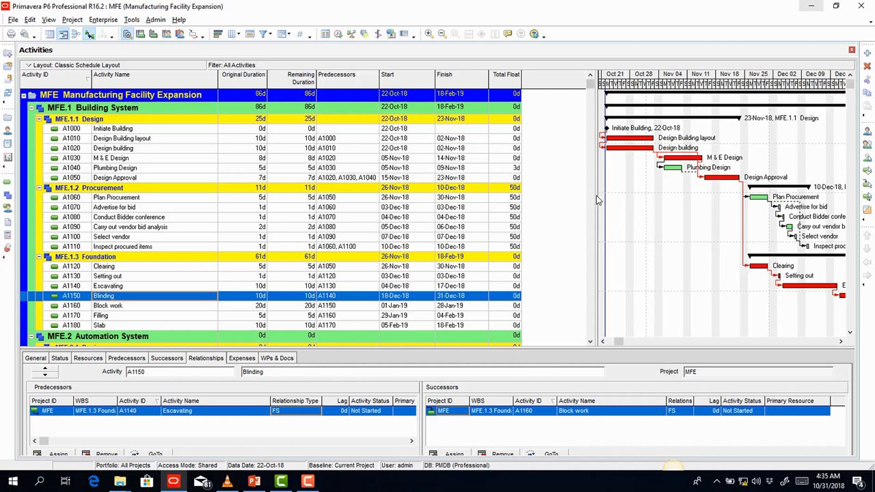
pyautogui.moveTo(596, 200); pyautogui.dragTo(461, 223)
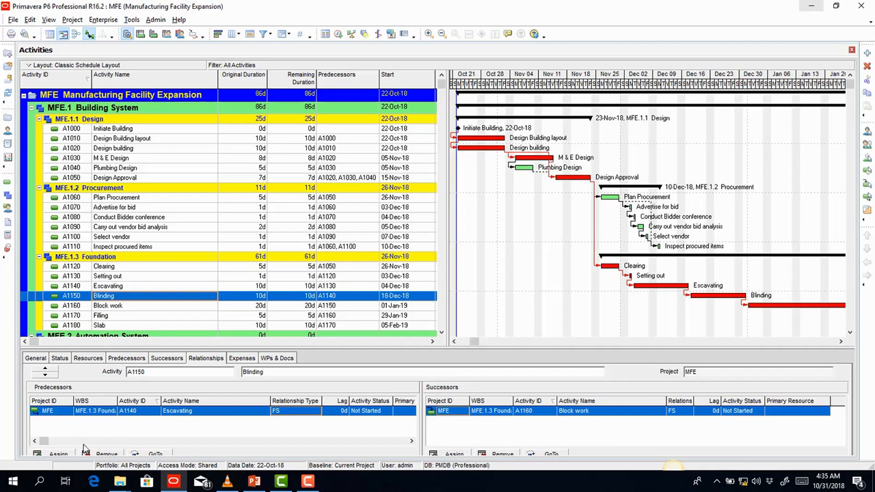
pyautogui.click(169, 362)
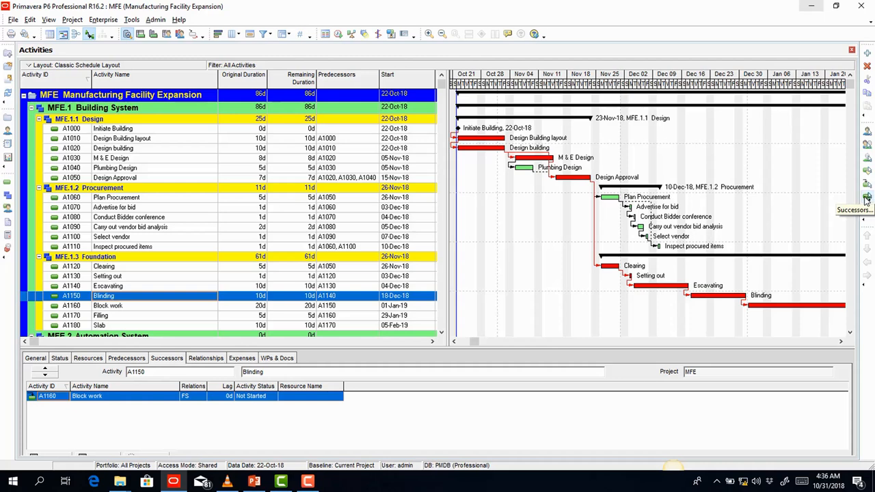
pyautogui.click(136, 363)
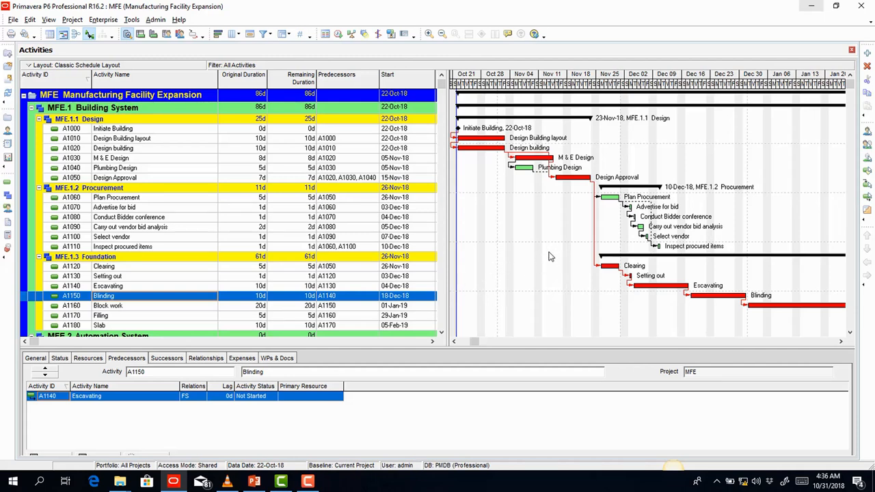
pyautogui.click(194, 131)
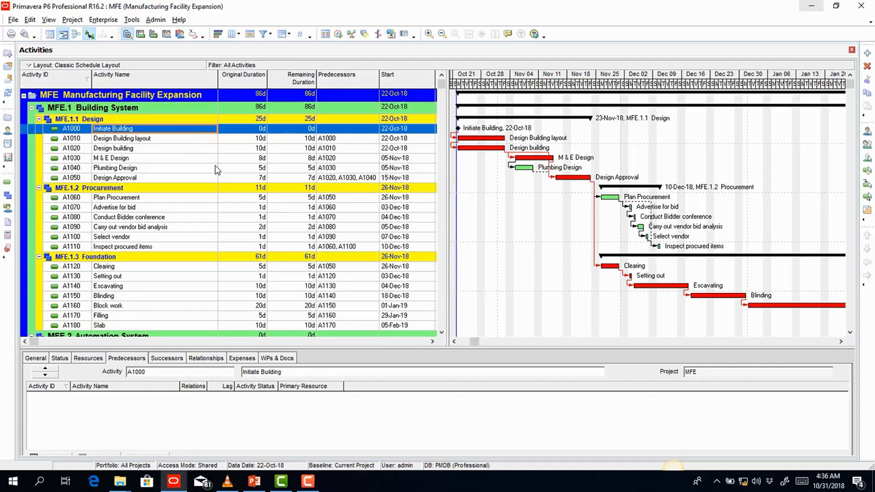